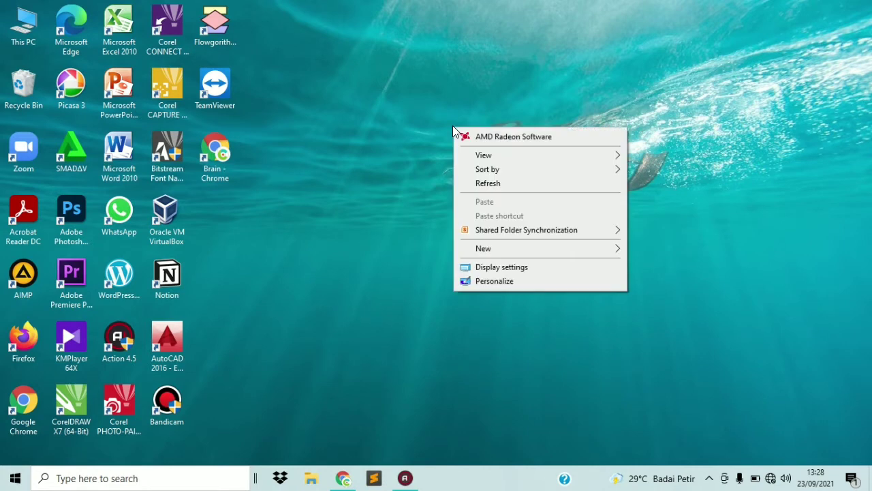
{"action": "left_click", "coordinate": [480, 184]}
{"action": "right_click", "coordinate": [480, 187]}
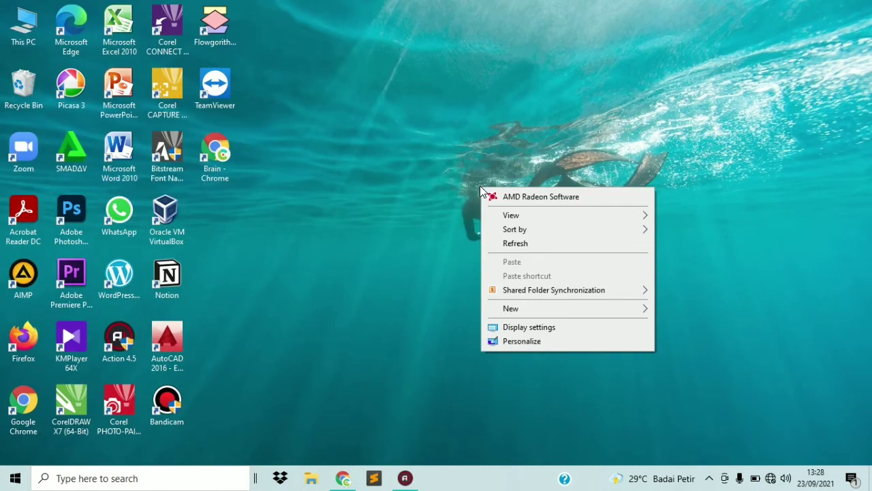
{"action": "left_click", "coordinate": [507, 243]}
{"action": "right_click", "coordinate": [507, 243]}
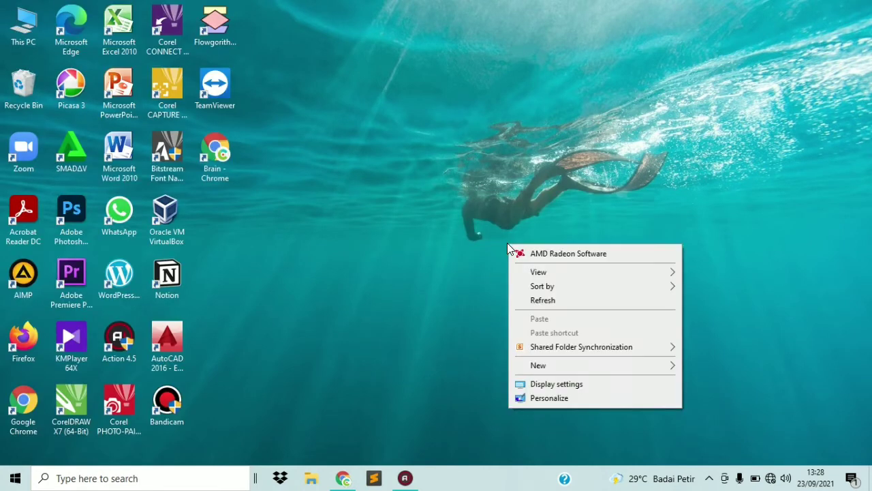
{"action": "left_click", "coordinate": [545, 301]}
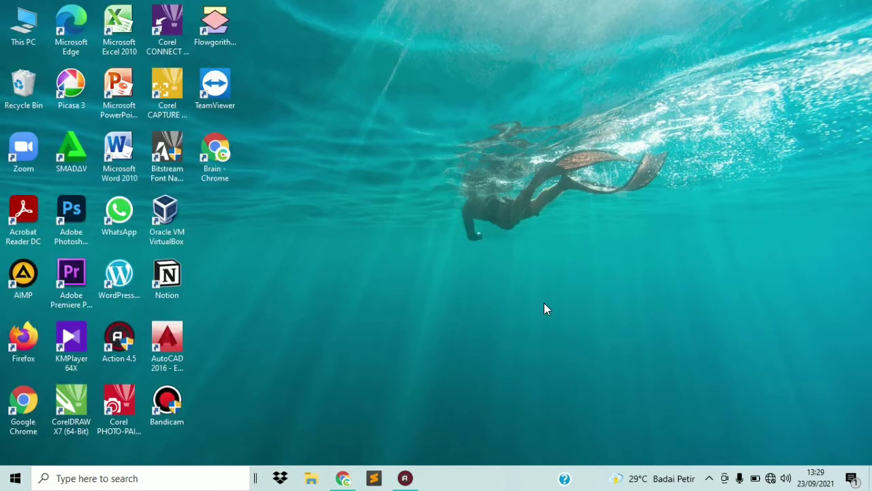
{"action": "right_click", "coordinate": [546, 134]}
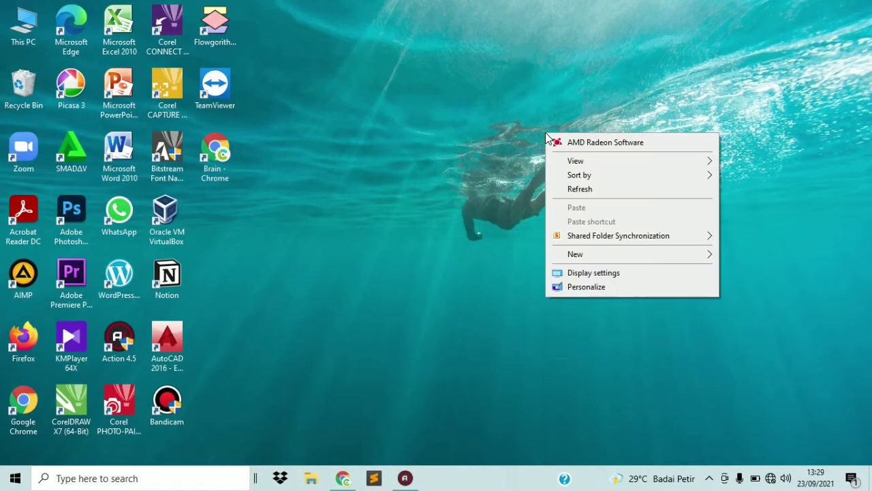
{"action": "left_click", "coordinate": [570, 191]}
{"action": "right_click", "coordinate": [569, 190]}
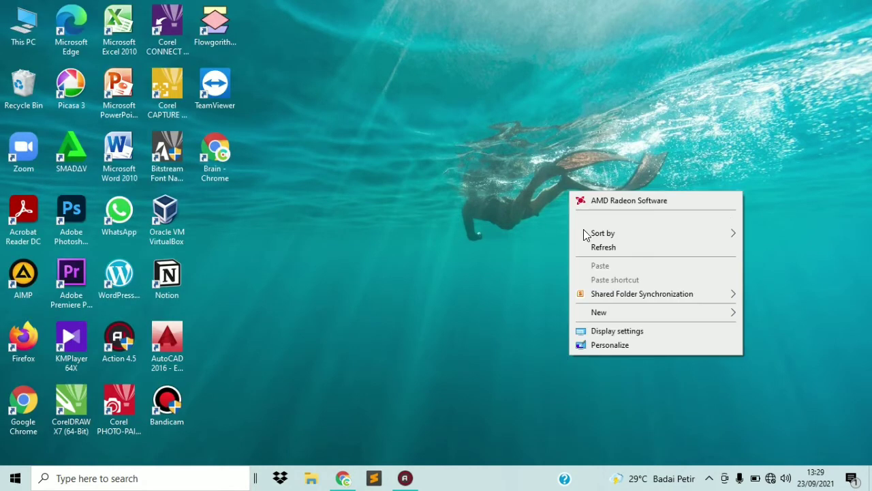
{"action": "left_click", "coordinate": [592, 249]}
{"action": "right_click", "coordinate": [591, 250]}
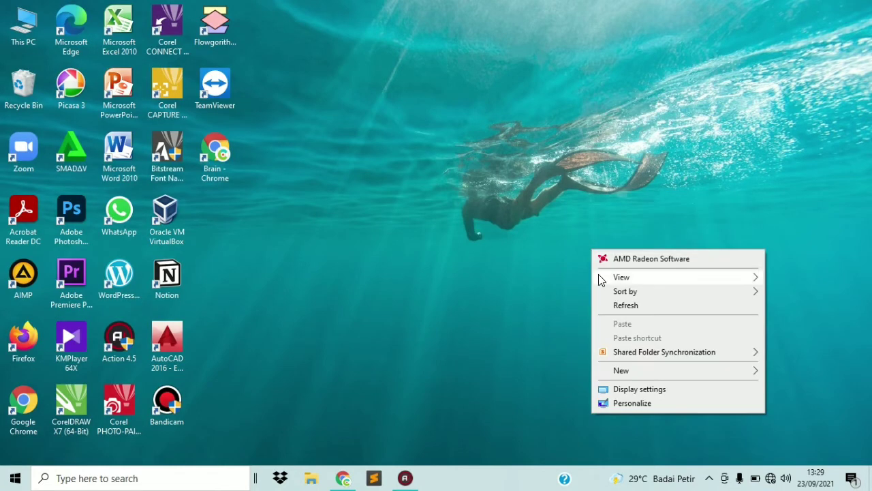
{"action": "left_click", "coordinate": [609, 308]}
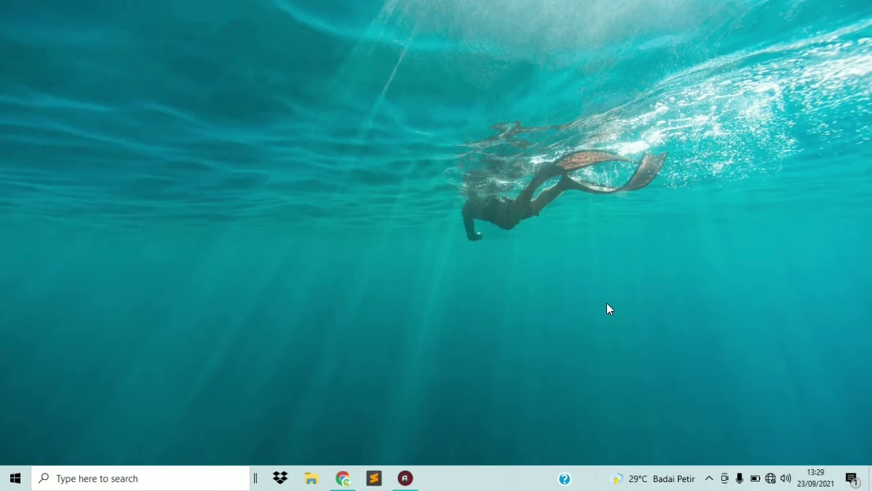
{"action": "right_click", "coordinate": [517, 129]}
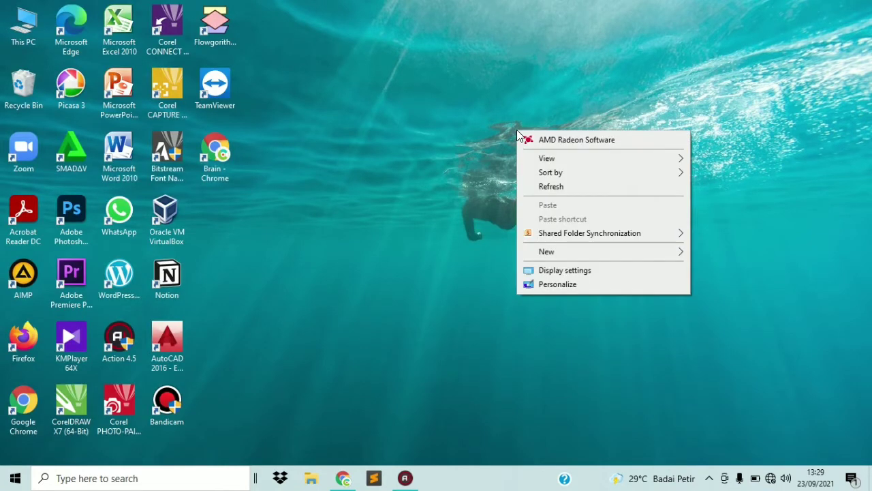
{"action": "left_click", "coordinate": [534, 185]}
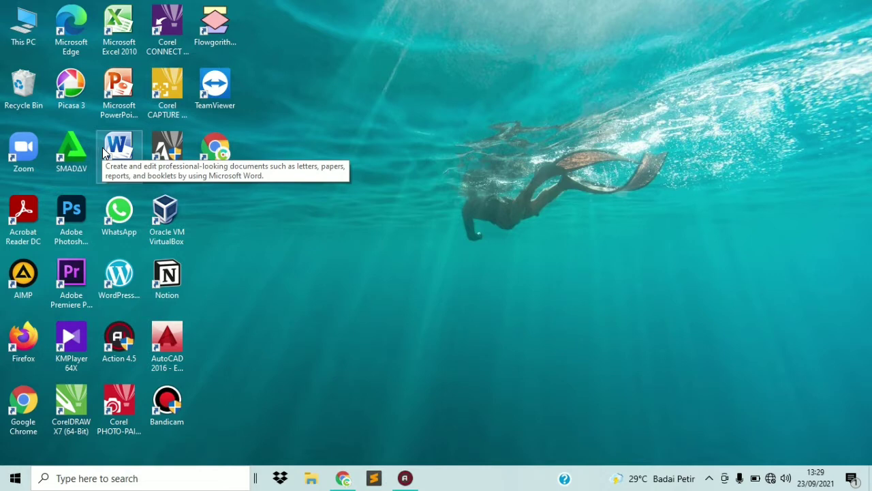
{"action": "right_click", "coordinate": [426, 7]}
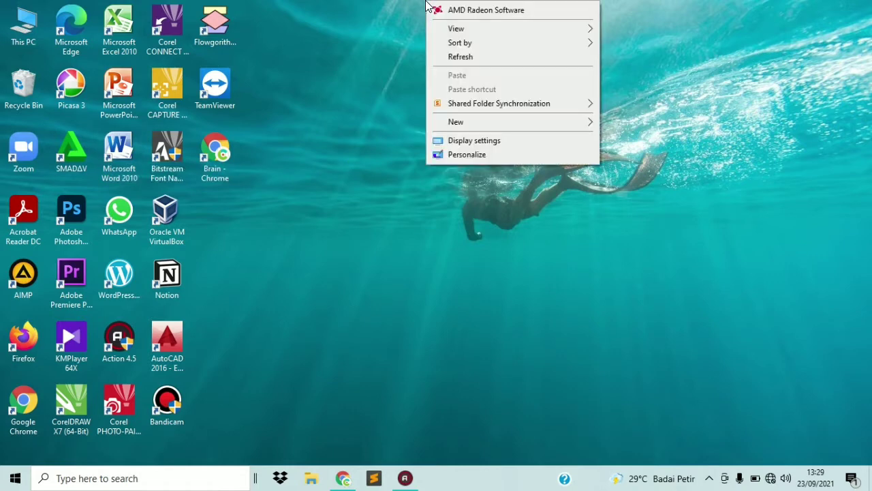
{"action": "left_click", "coordinate": [454, 63]}
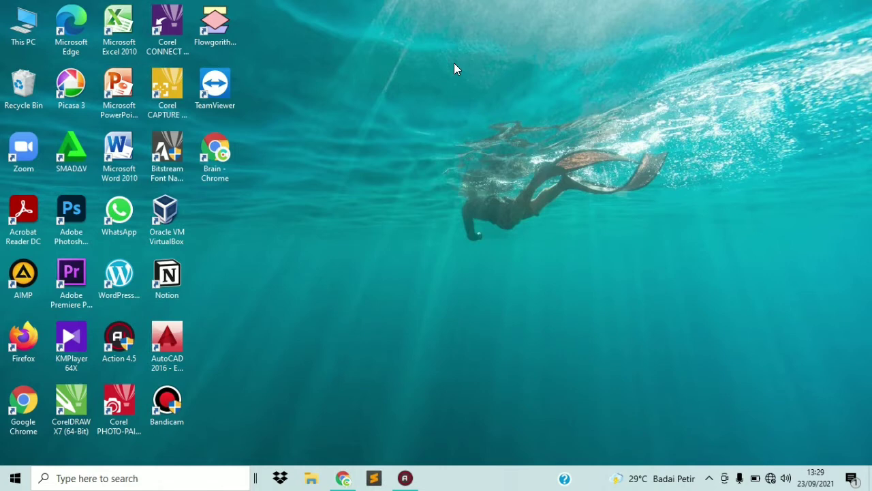
{"action": "right_click", "coordinate": [454, 63]}
{"action": "left_click", "coordinate": [488, 122]}
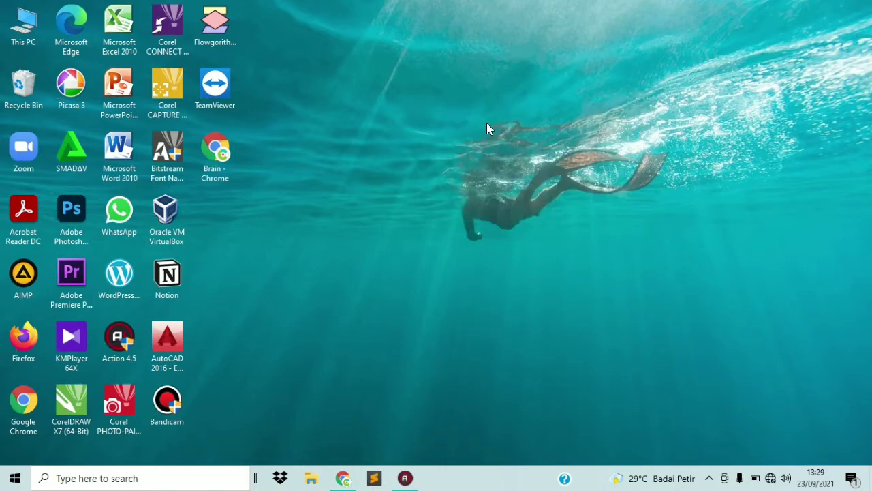
{"action": "right_click", "coordinate": [486, 45]}
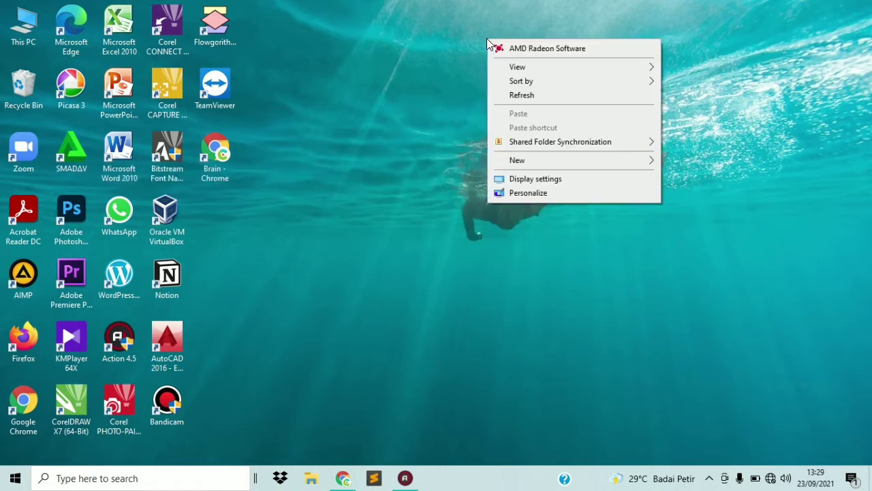
{"action": "left_click", "coordinate": [502, 99]}
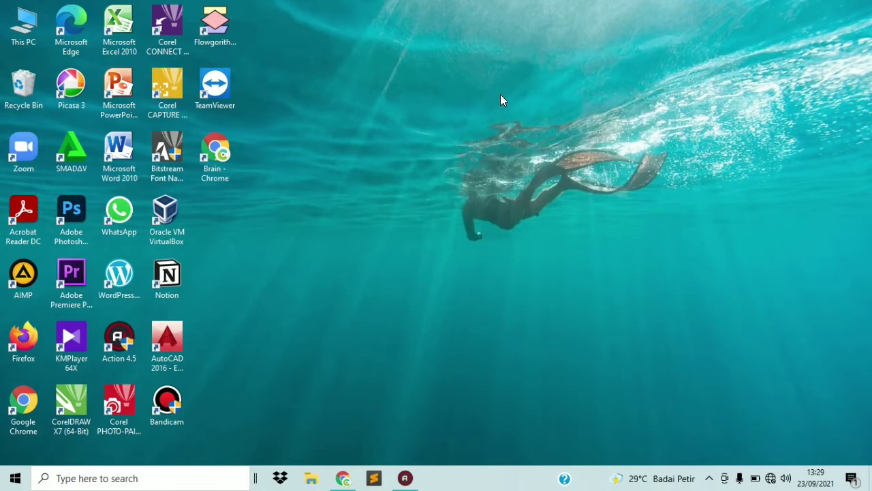
{"action": "right_click", "coordinate": [500, 96]}
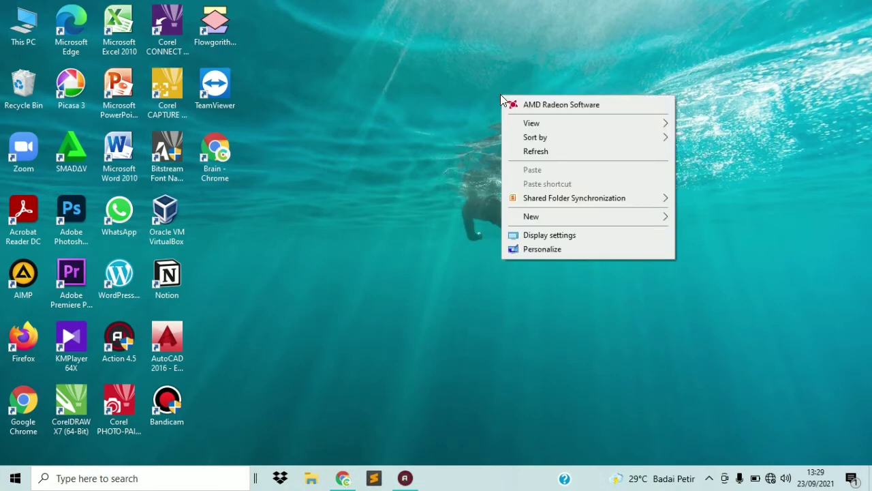
{"action": "left_click", "coordinate": [522, 158]}
{"action": "right_click", "coordinate": [522, 154]}
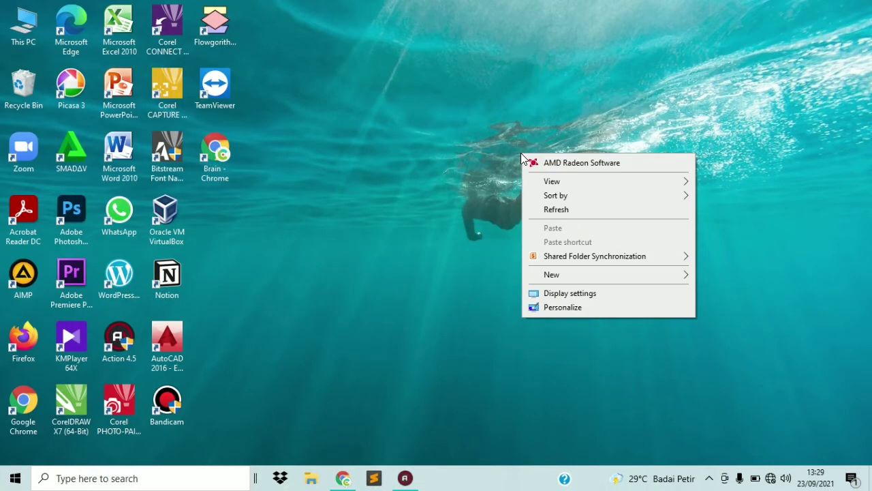
{"action": "left_click", "coordinate": [544, 211]}
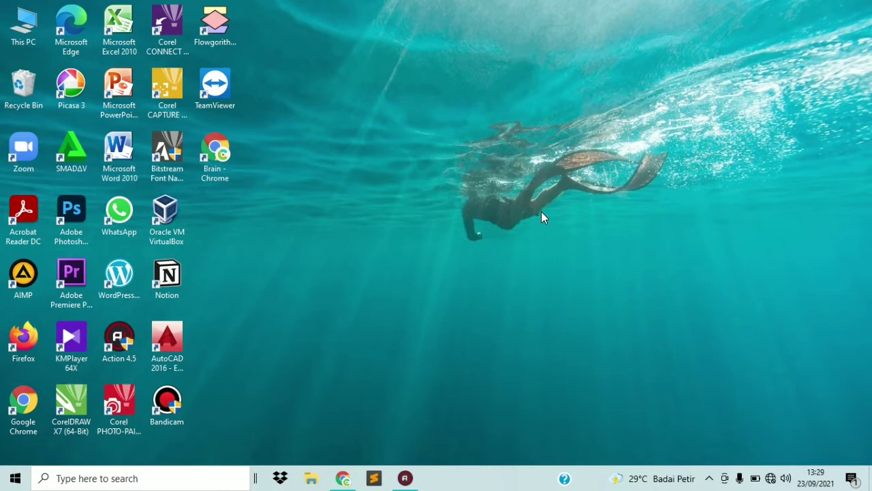
{"action": "right_click", "coordinate": [543, 217]}
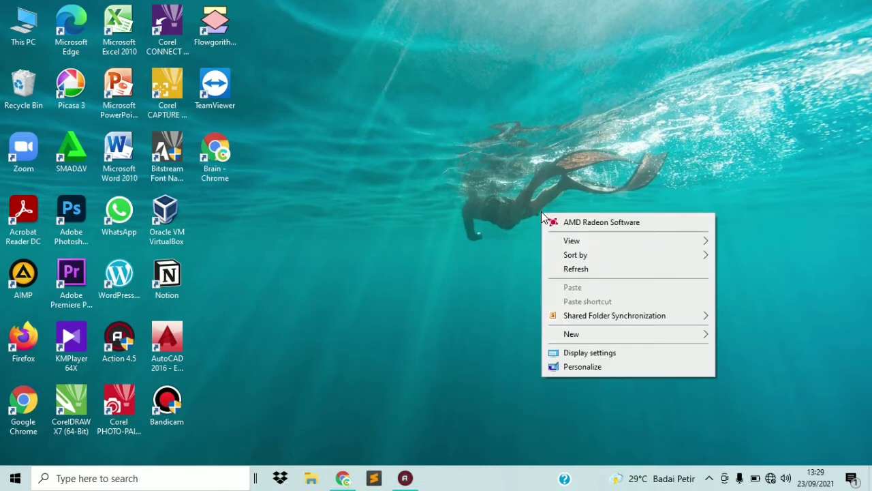
{"action": "left_click", "coordinate": [590, 270]}
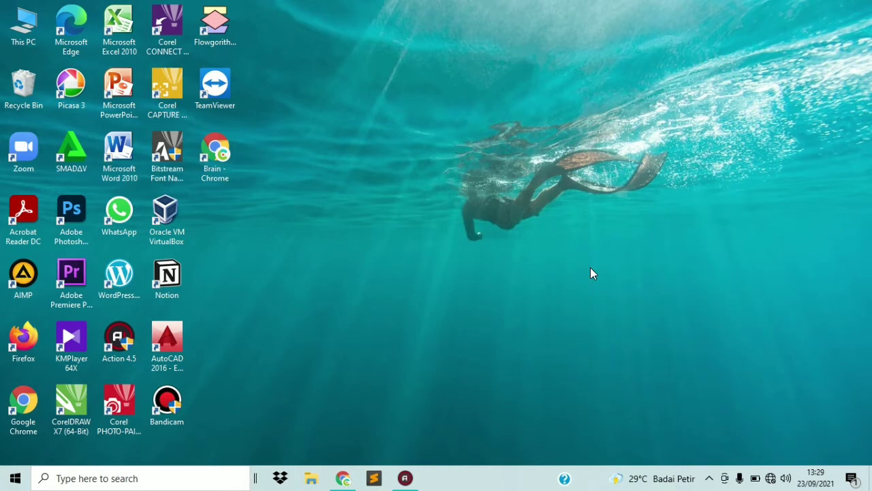
{"action": "right_click", "coordinate": [591, 267]}
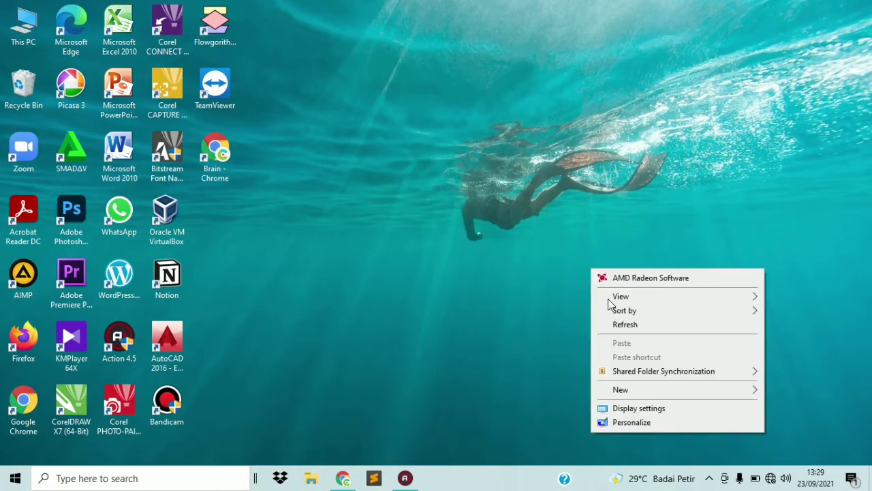
{"action": "left_click", "coordinate": [619, 323]}
{"action": "right_click", "coordinate": [619, 330]}
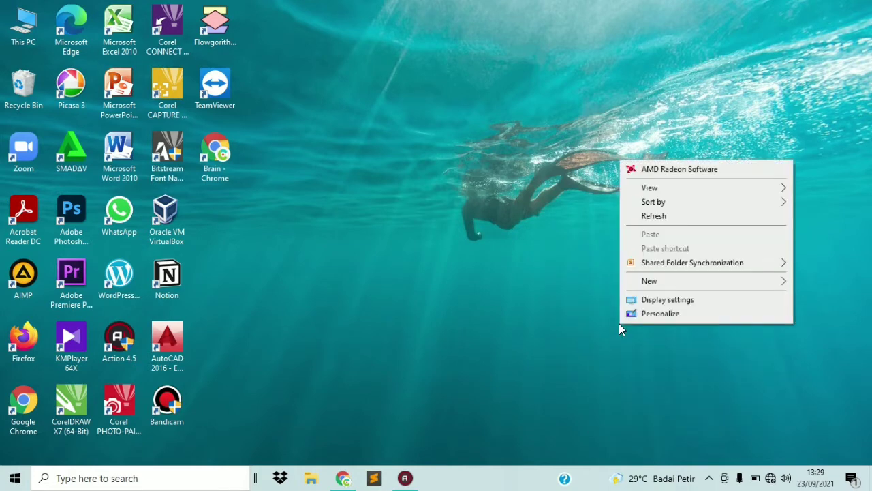
{"action": "left_click", "coordinate": [654, 216]}
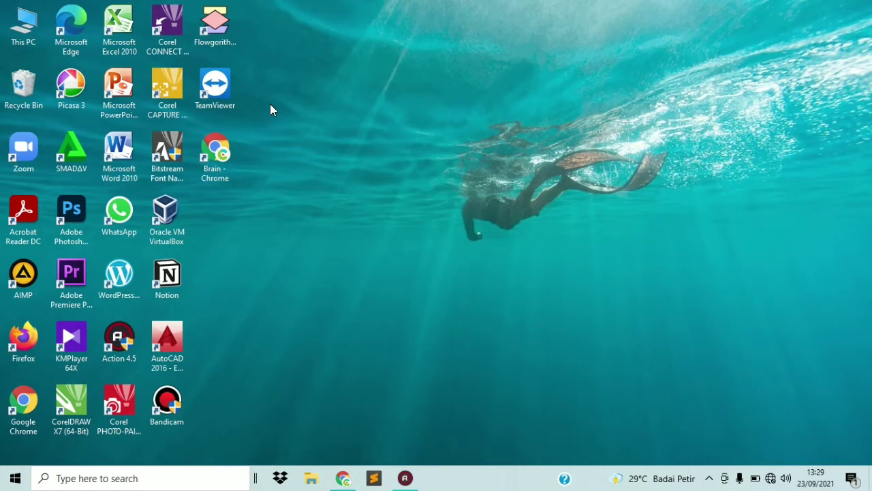
Open Microsoft Word 2010 with a blank document, dismissing the activation wizard, and zoom the page out to 100%.
{"action": "double_click", "coordinate": [120, 156]}
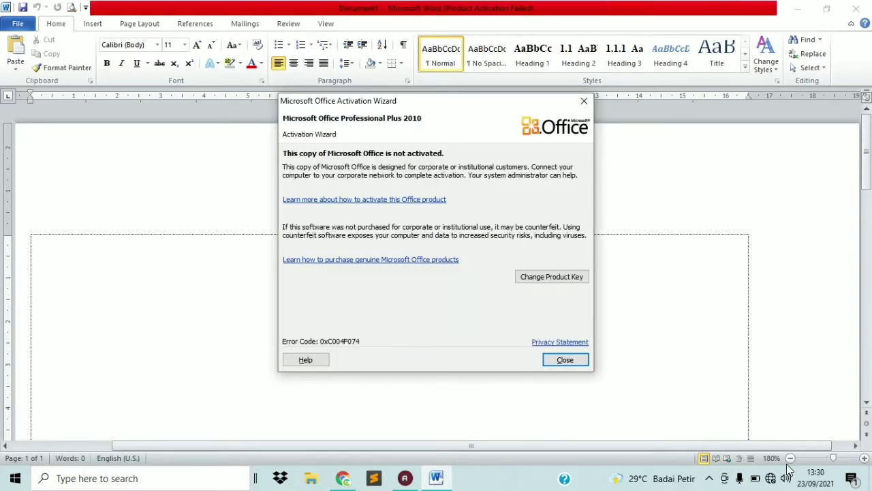
{"action": "left_click", "coordinate": [566, 360]}
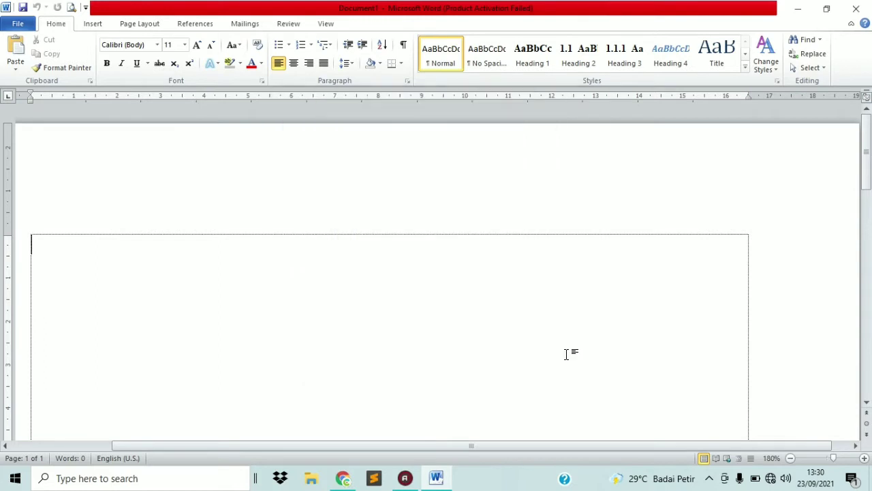
{"action": "left_click", "coordinate": [790, 459]}
{"action": "left_click", "coordinate": [790, 459]}
{"action": "left_click", "coordinate": [790, 459]}
{"action": "left_click", "coordinate": [790, 459]}
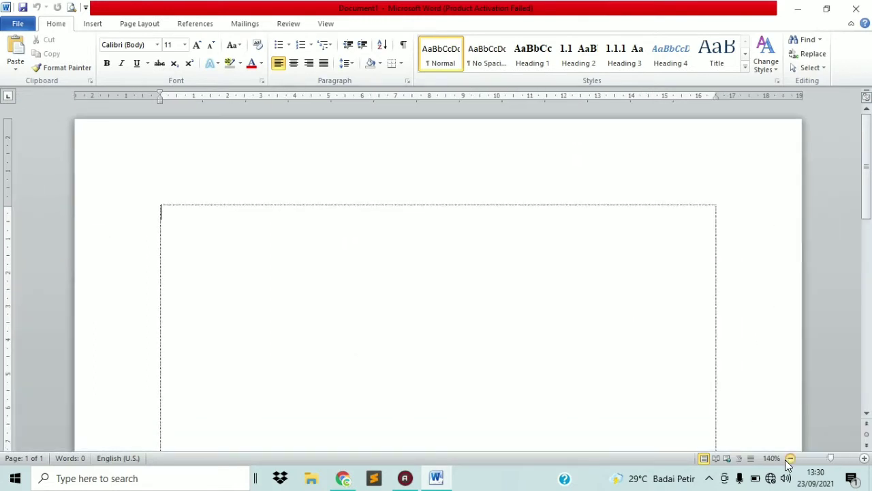
{"action": "left_click", "coordinate": [790, 459]}
{"action": "left_click", "coordinate": [790, 458]}
{"action": "left_click", "coordinate": [790, 459]}
{"action": "left_click", "coordinate": [790, 459]}
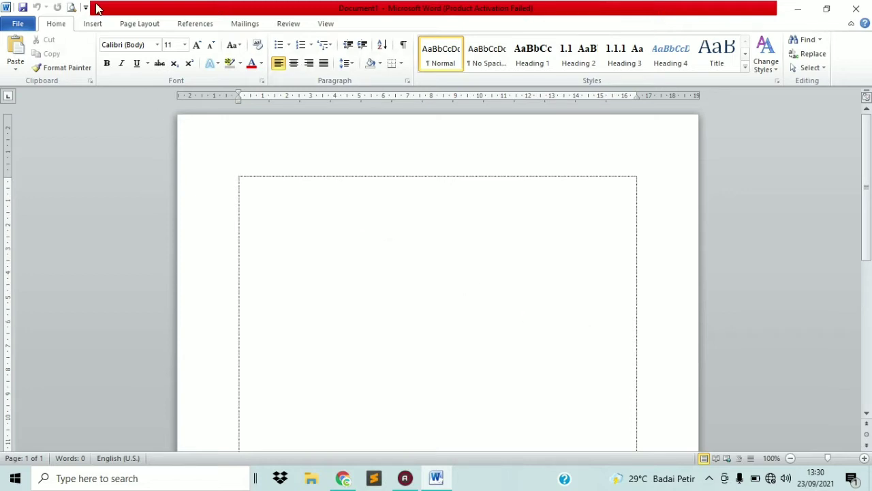
{"action": "left_click", "coordinate": [93, 23]}
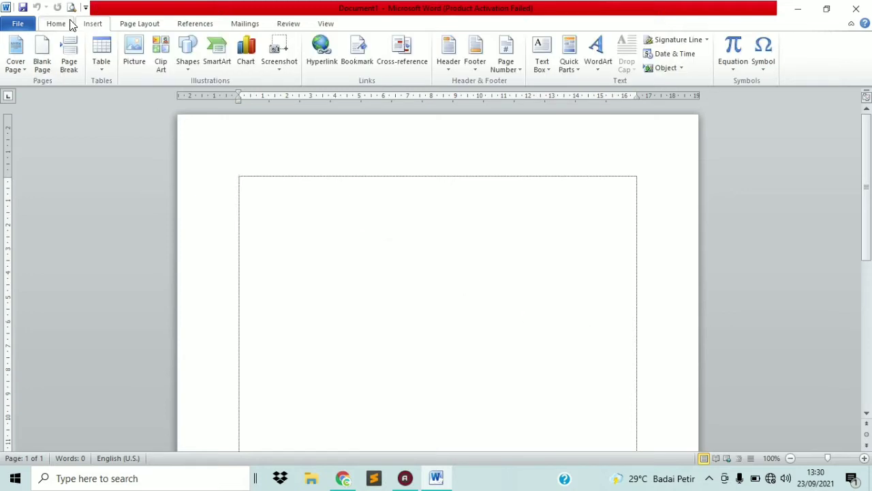
{"action": "left_click", "coordinate": [62, 25]}
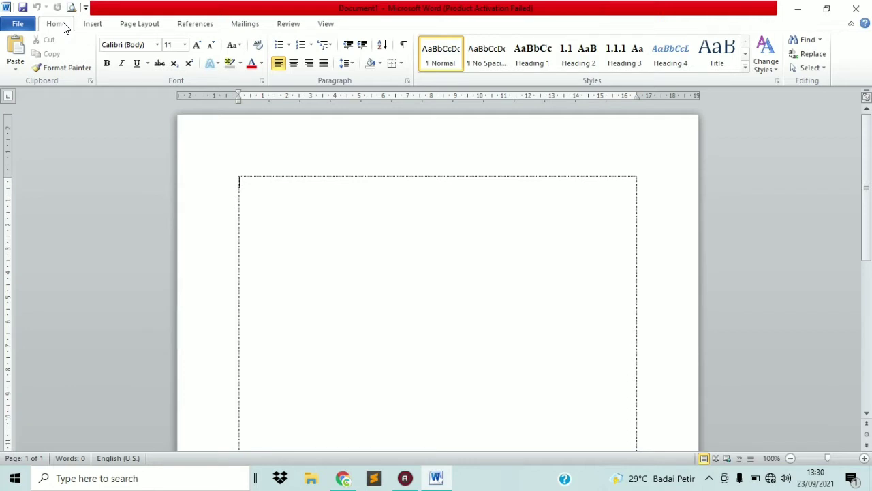
{"action": "left_click", "coordinate": [91, 25]}
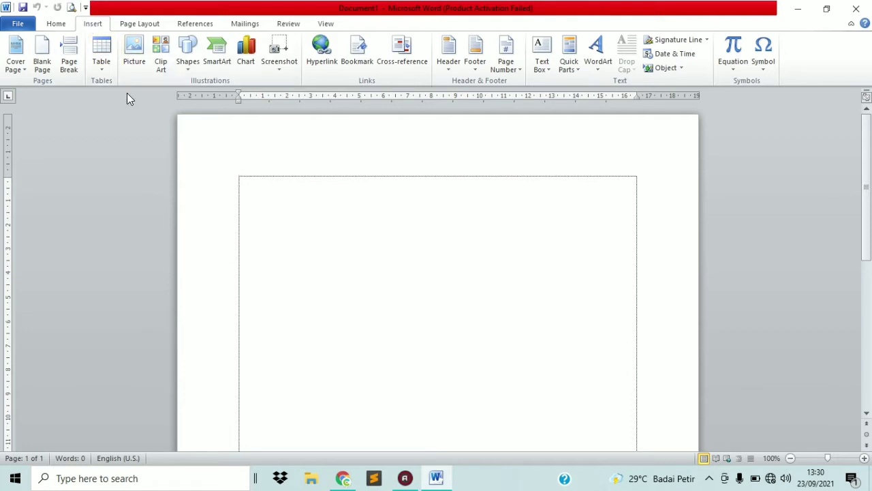
{"action": "left_click", "coordinate": [50, 26]}
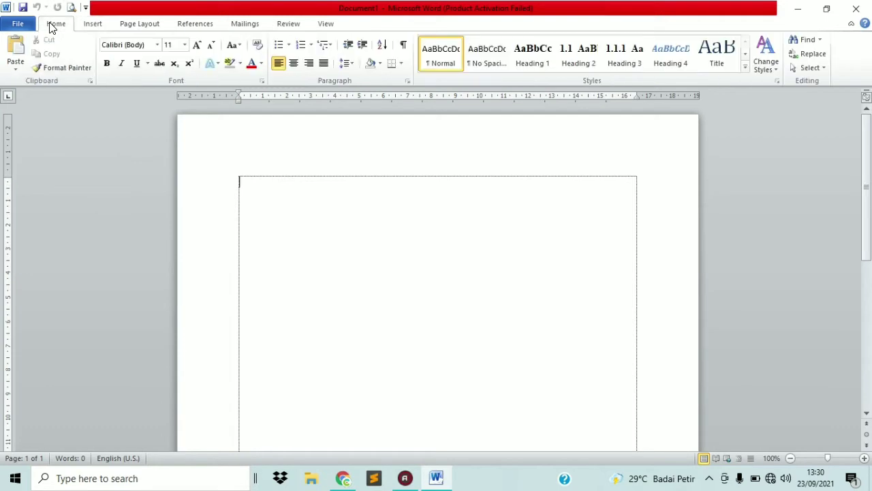
{"action": "left_click", "coordinate": [93, 25]}
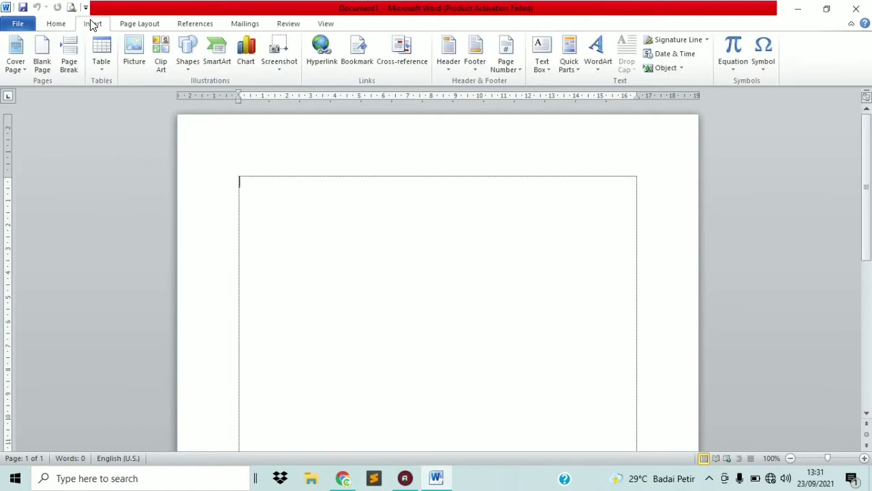
{"action": "left_click", "coordinate": [58, 29]}
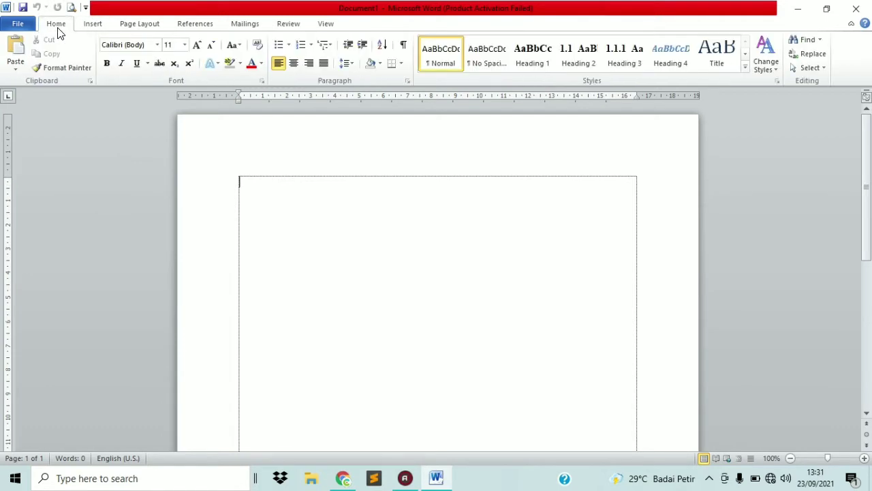
Preview table sizes such as 5x3 on the blank page and leave the size chooser without inserting a table.
{"action": "left_click", "coordinate": [94, 24]}
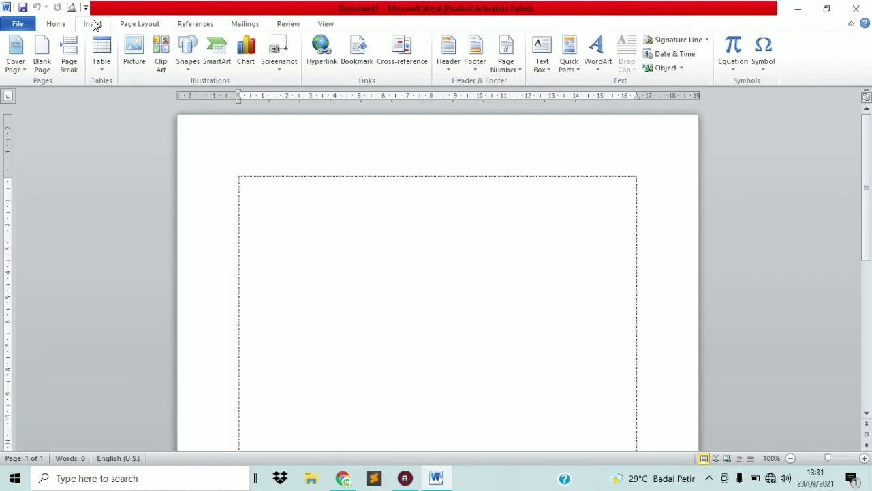
{"action": "left_click", "coordinate": [94, 69]}
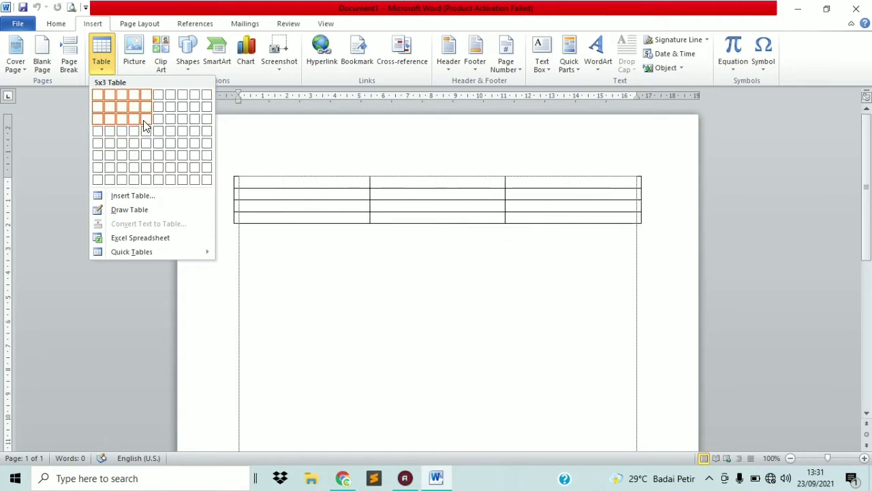
{"action": "left_click", "coordinate": [453, 214]}
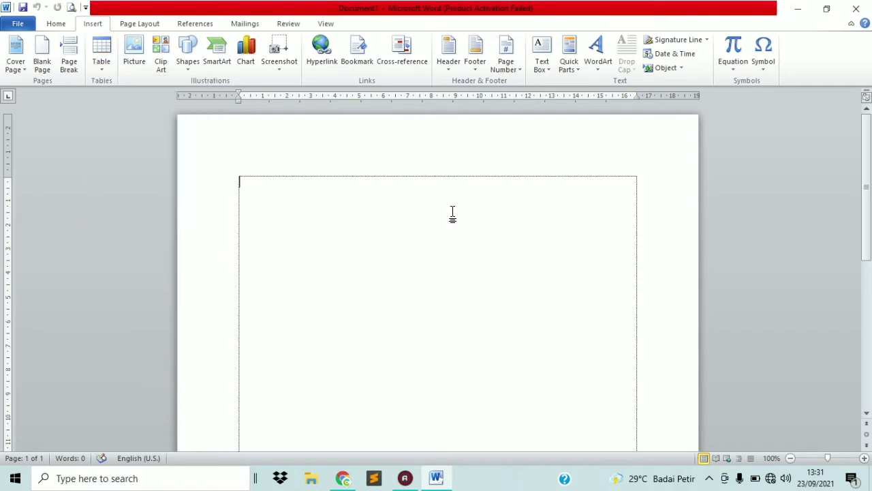
Insert a table of 10 columns by 8 rows at the start of the blank page.
{"action": "left_click", "coordinate": [94, 66]}
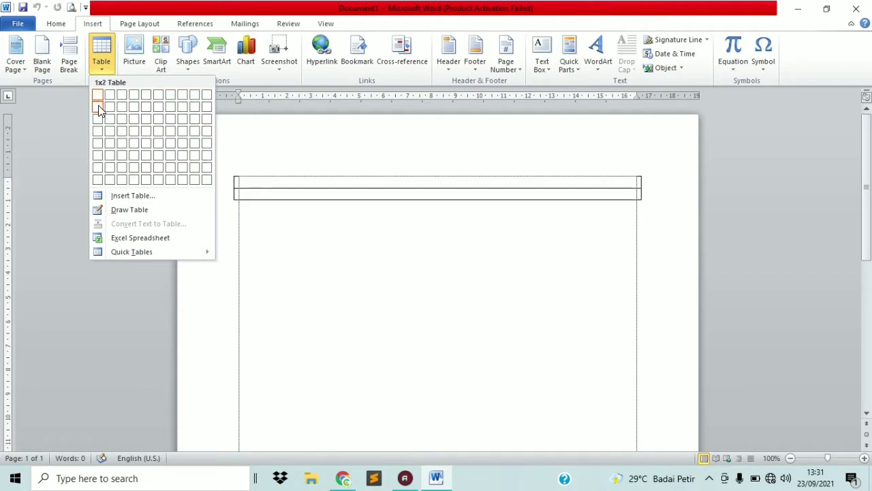
{"action": "left_click", "coordinate": [211, 188]}
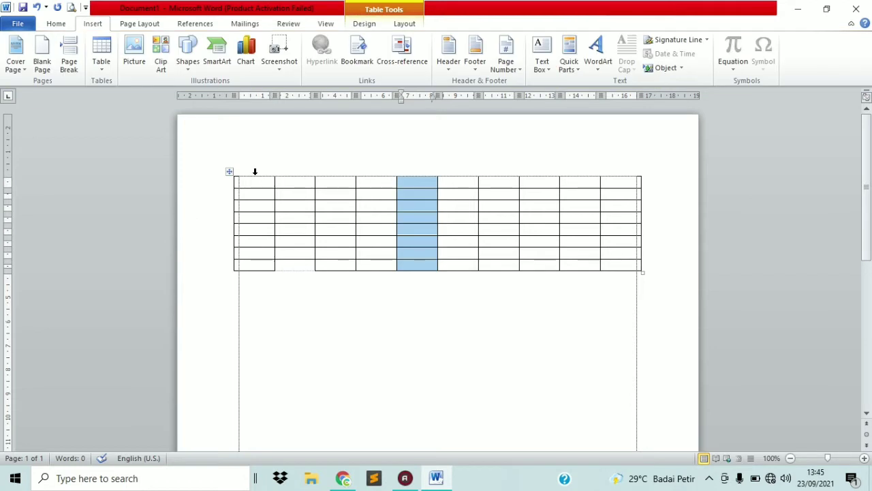
Select the table's first four columns one after another, followed by several single rows.
{"action": "left_click", "coordinate": [255, 172]}
{"action": "left_click", "coordinate": [297, 164]}
{"action": "left_click", "coordinate": [328, 164]}
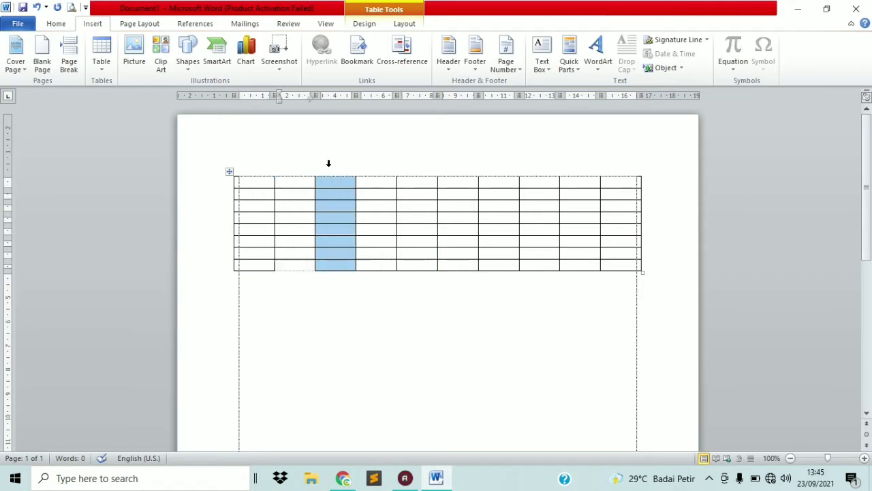
{"action": "left_click", "coordinate": [368, 169]}
{"action": "left_click", "coordinate": [217, 202]}
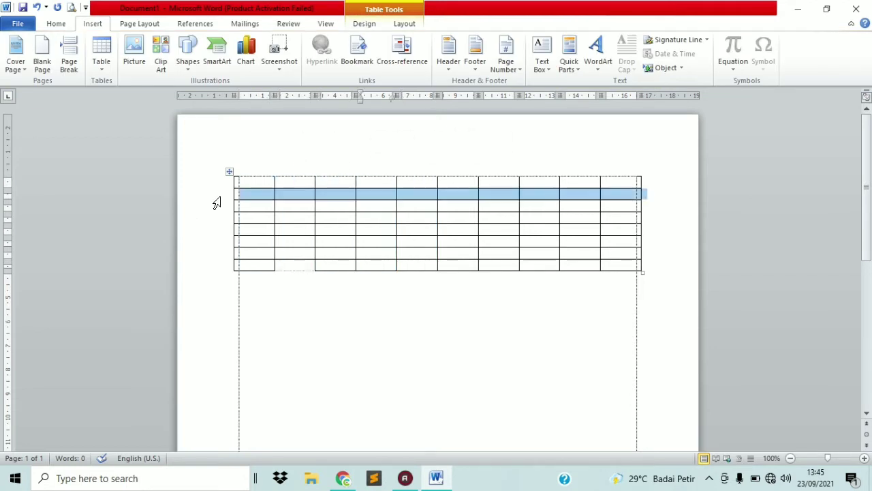
{"action": "left_click", "coordinate": [213, 218]}
{"action": "left_click", "coordinate": [211, 242]}
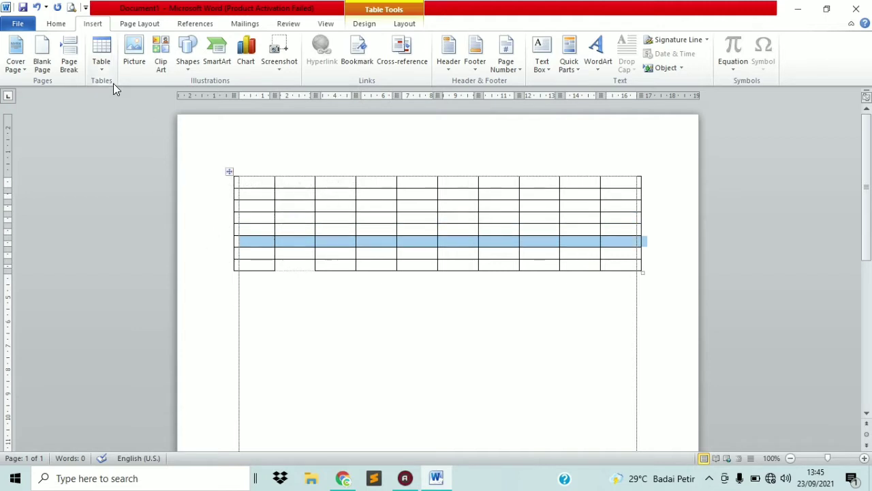
Place the cursor inside and outside the table to compare the available tools, and view the table's Design and Layout commands.
{"action": "left_click", "coordinate": [48, 26]}
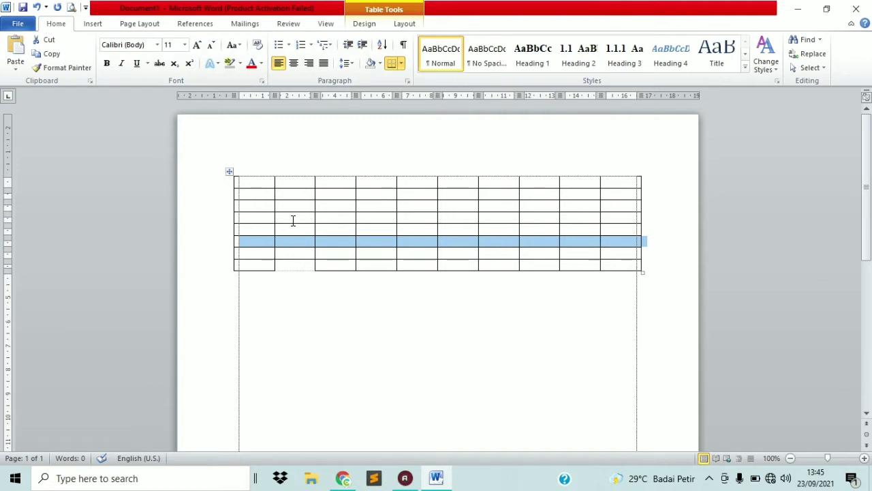
{"action": "left_click", "coordinate": [436, 208]}
{"action": "left_click", "coordinate": [361, 217]}
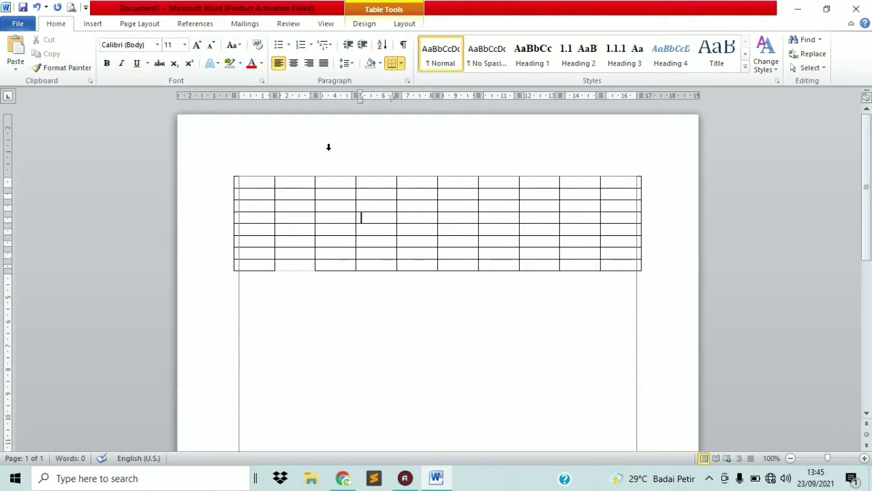
{"action": "left_click", "coordinate": [303, 330]}
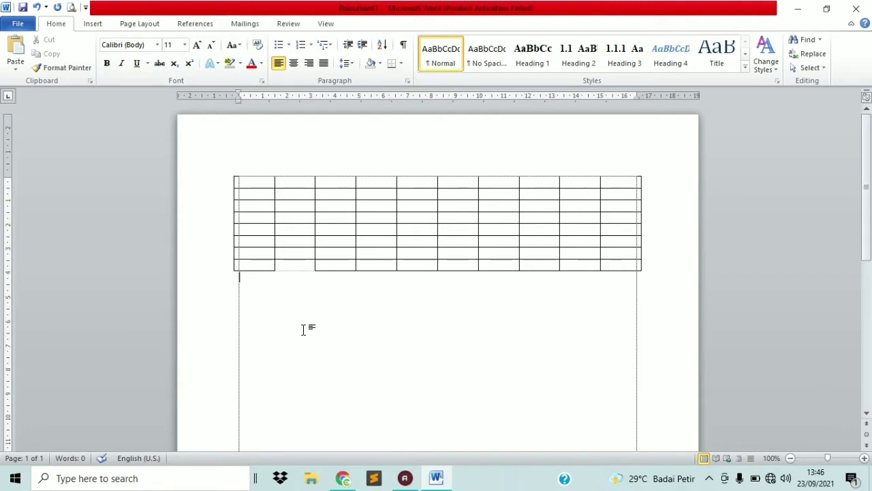
{"action": "left_click", "coordinate": [263, 239]}
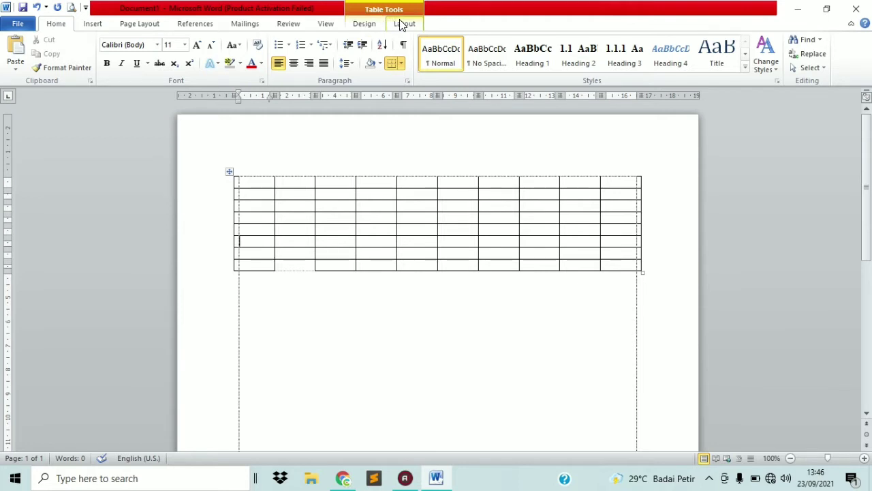
{"action": "left_click", "coordinate": [359, 25]}
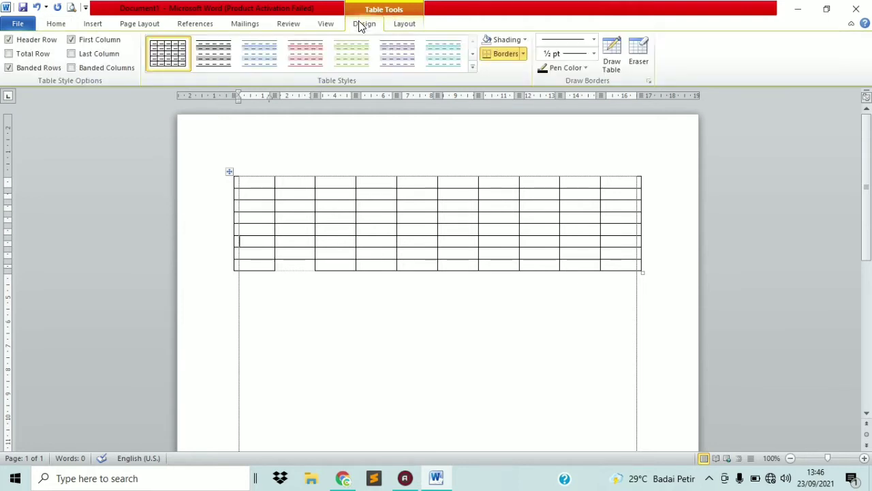
{"action": "left_click", "coordinate": [404, 24]}
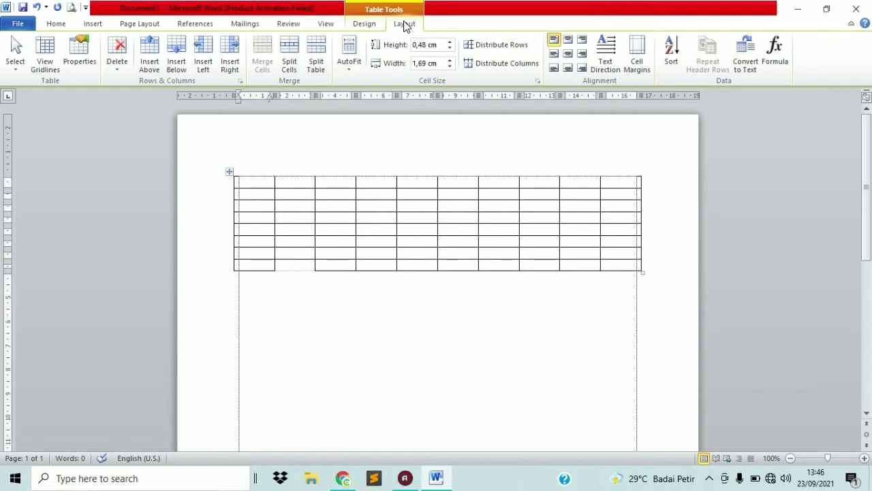
{"action": "left_click", "coordinate": [290, 287]}
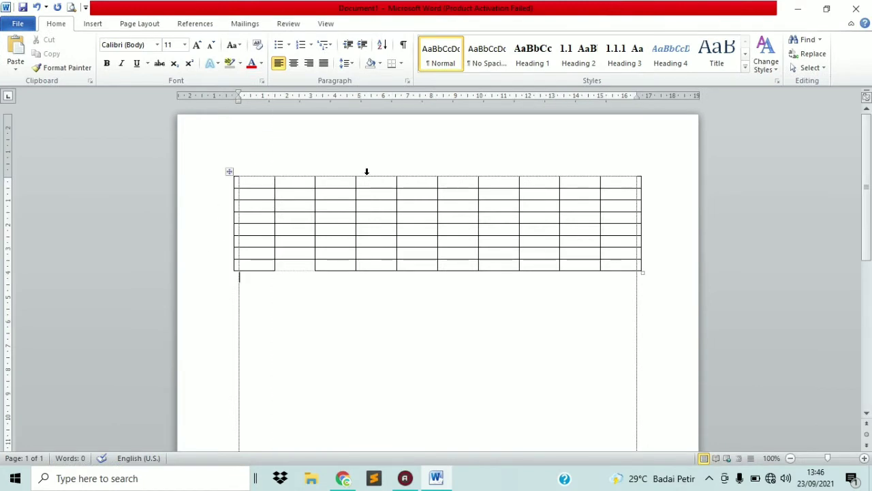
{"action": "left_click", "coordinate": [361, 219]}
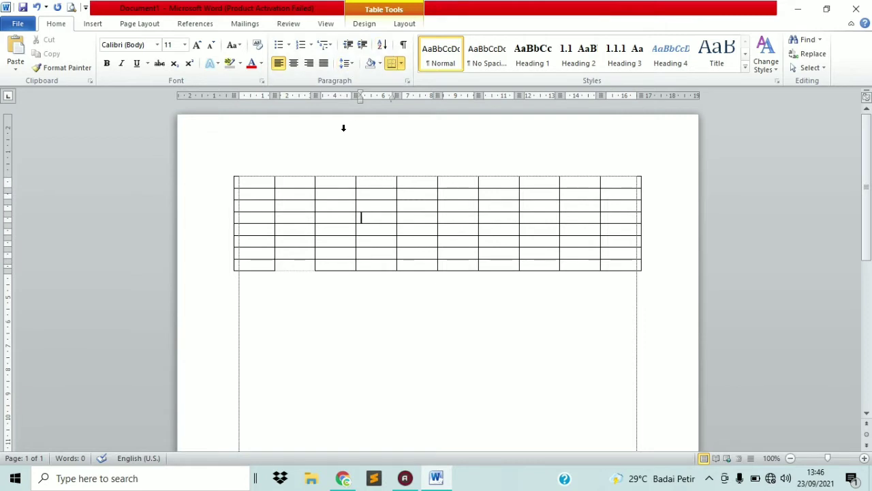
Number the first six cells of the table's first column from 1 to 6.
{"action": "left_click", "coordinate": [261, 186]}
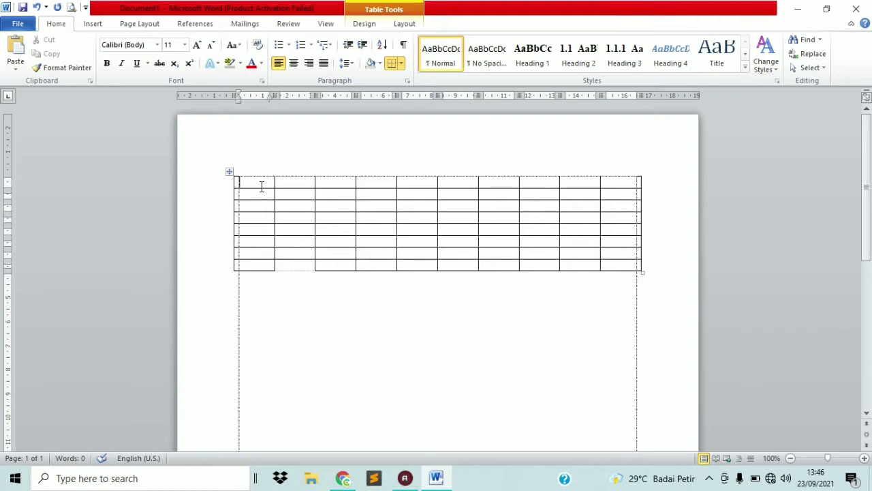
{"action": "type", "text": "1"}
{"action": "key", "text": "Down"}
{"action": "type", "text": "2"}
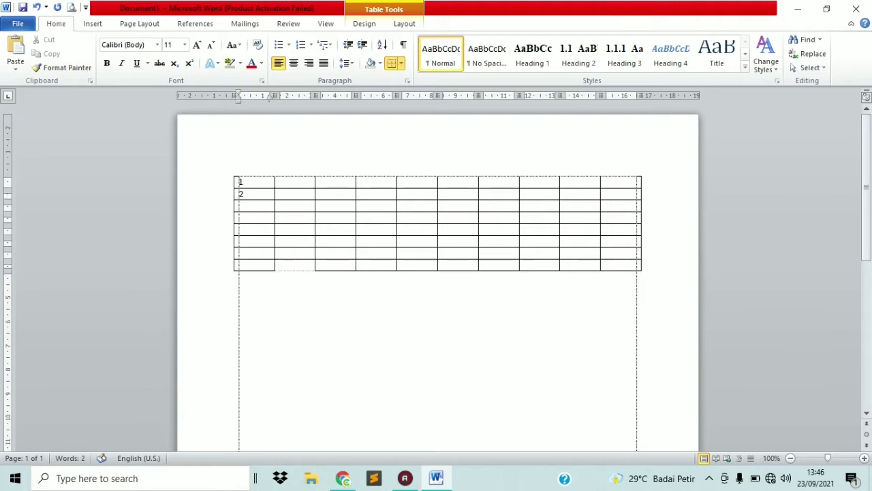
{"action": "key", "text": "Down"}
{"action": "type", "text": "2"}
{"action": "key", "text": "BackSpace"}
{"action": "type", "text": "3"}
{"action": "key", "text": "Down"}
{"action": "type", "text": "4"}
{"action": "key", "text": "Down"}
{"action": "type", "text": "5"}
{"action": "key", "text": "Down"}
{"action": "type", "text": "6"}
Fill the first row, from the second column onward, with NAMA, NOMOR, ALAMAT, RUMAH and DIA.
{"action": "key", "text": "Tab"}
{"action": "key", "text": "Tab"}
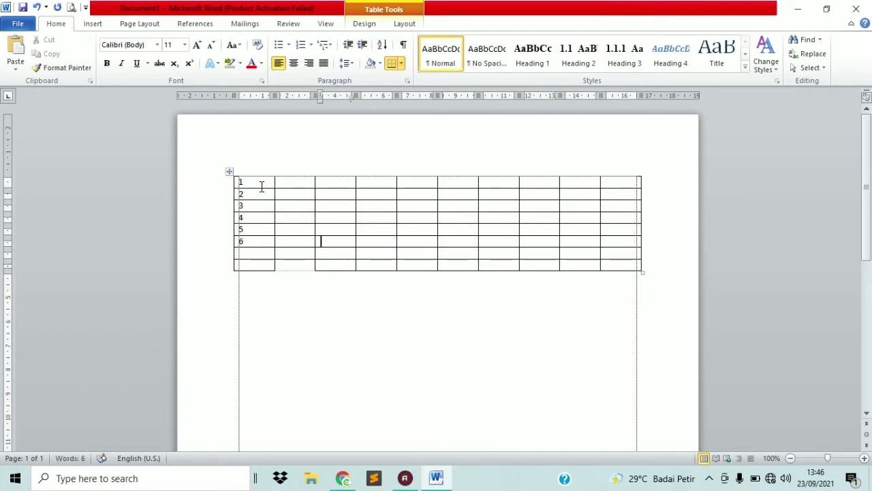
{"action": "key", "text": "Down"}
{"action": "key", "text": "Left"}
{"action": "key", "text": "Down"}
{"action": "key", "text": "Up"}
{"action": "key", "text": "Up"}
{"action": "key", "text": "Up"}
{"action": "type", "text": "NAMA"}
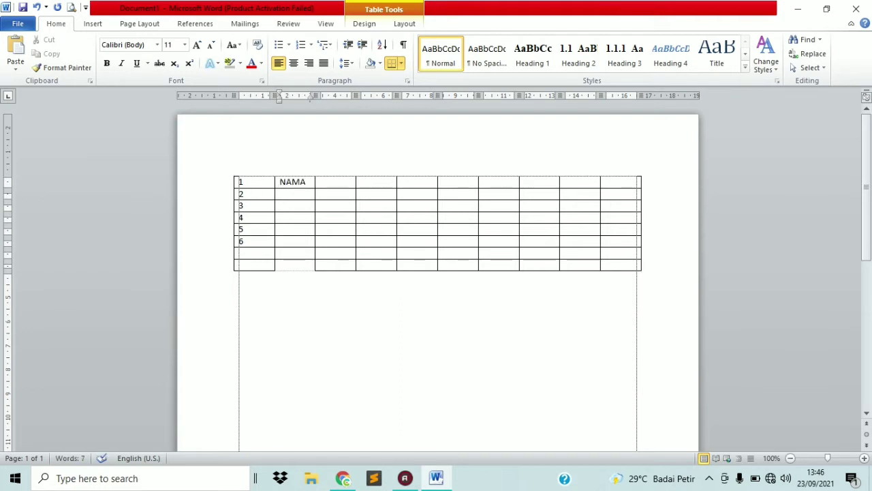
{"action": "key", "text": "Tab"}
{"action": "type", "text": "NOMOR"}
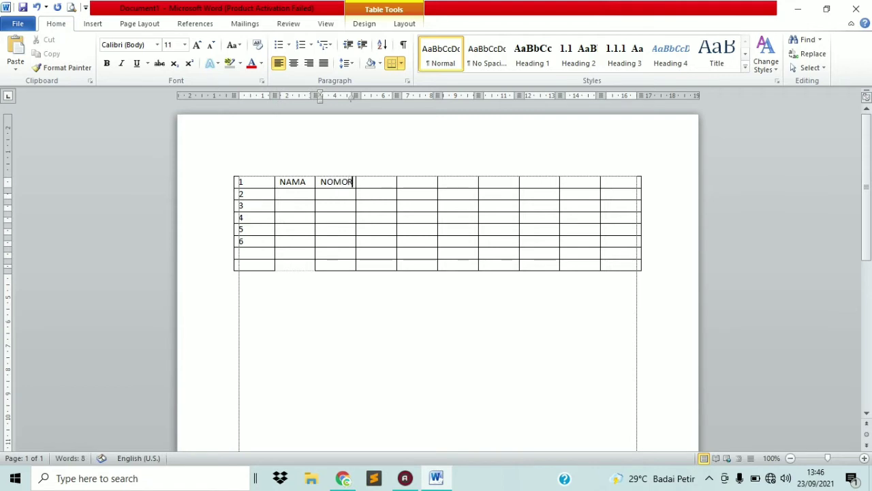
{"action": "key", "text": "Tab"}
{"action": "type", "text": "ALAMAT"}
{"action": "key", "text": "Tab"}
{"action": "type", "text": "RUMAH"}
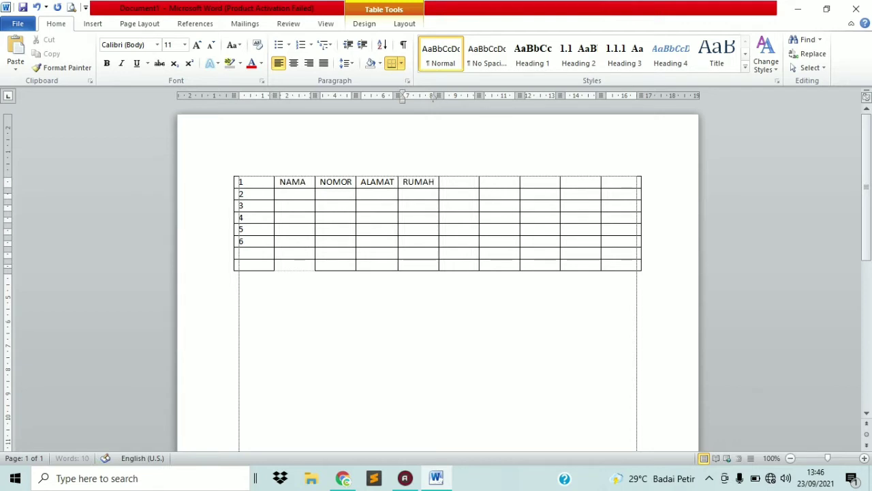
{"action": "key", "text": "Tab"}
{"action": "type", "text": "DIA"}
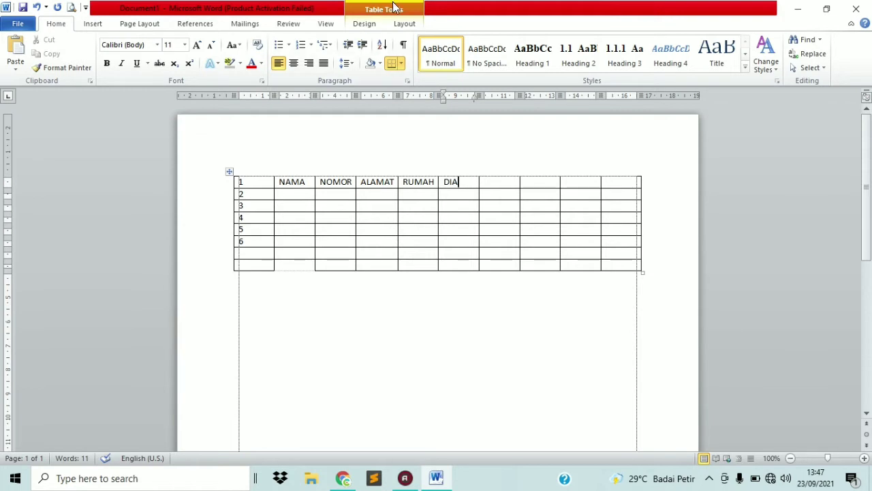
Toggle the table's Header Row and Total Row style options, leaving both enabled, and enable Last Column and Banded Columns.
{"action": "left_click", "coordinate": [361, 26]}
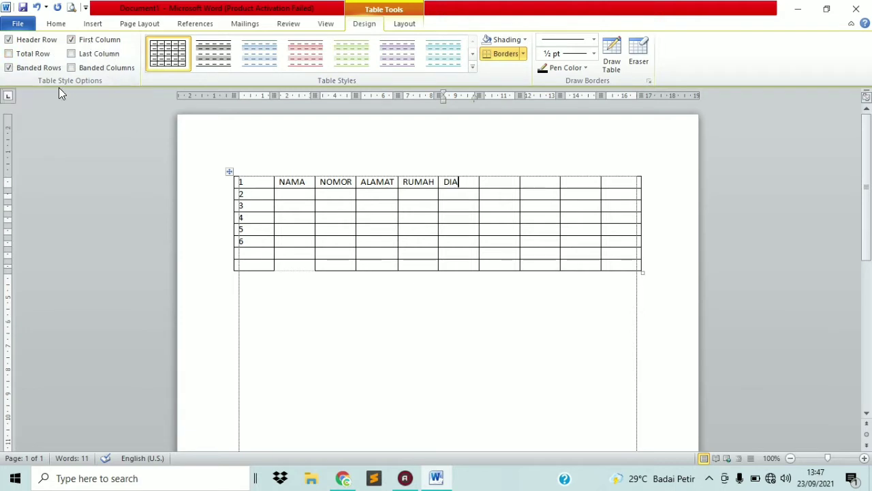
{"action": "left_click", "coordinate": [41, 53]}
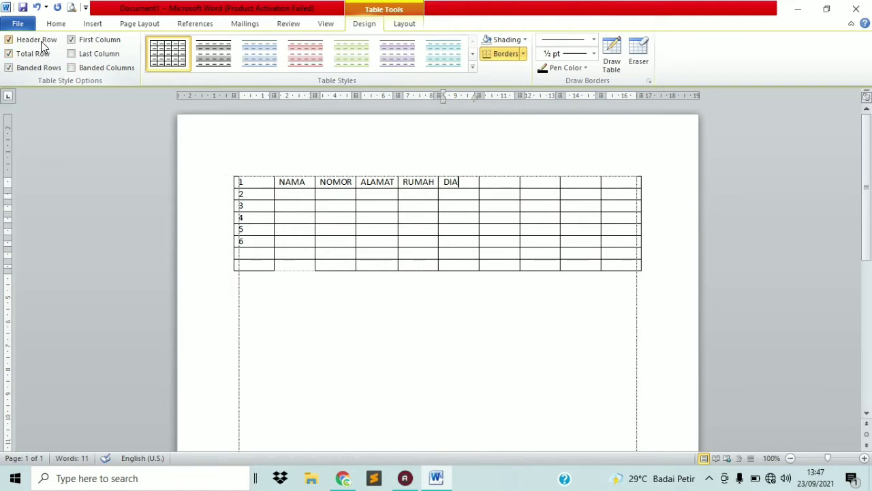
{"action": "left_click", "coordinate": [41, 41]}
{"action": "left_click", "coordinate": [41, 54]}
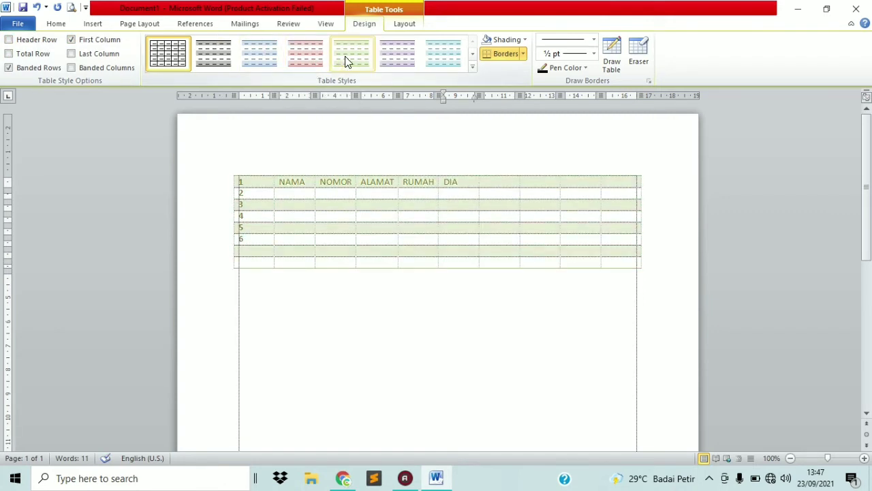
{"action": "left_click", "coordinate": [9, 40]}
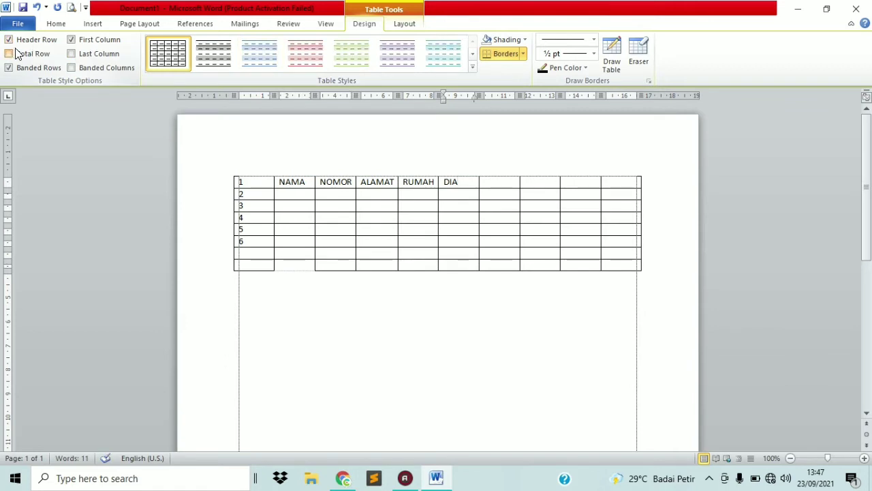
{"action": "left_click", "coordinate": [9, 54]}
{"action": "left_click", "coordinate": [97, 54]}
{"action": "left_click", "coordinate": [101, 69]}
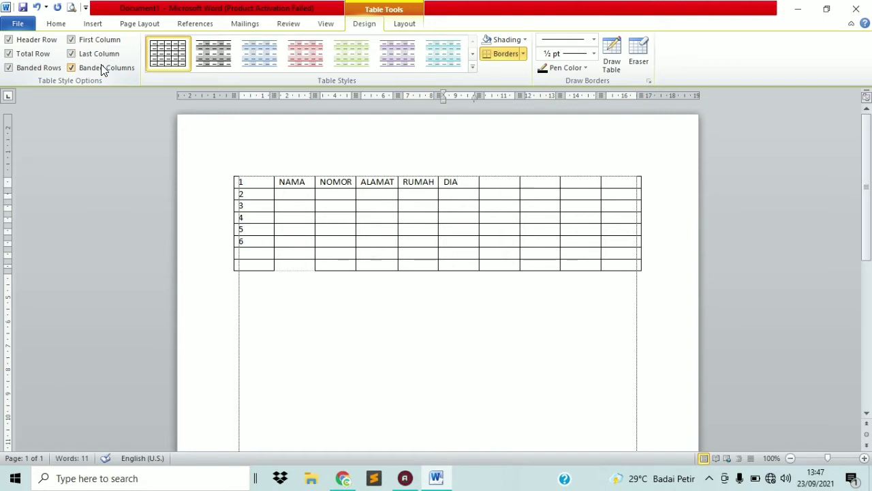
Try the grey, red and purple built-in table styles, apply the aqua one, and turn off Banded Rows.
{"action": "left_click", "coordinate": [225, 55]}
{"action": "left_click", "coordinate": [307, 49]}
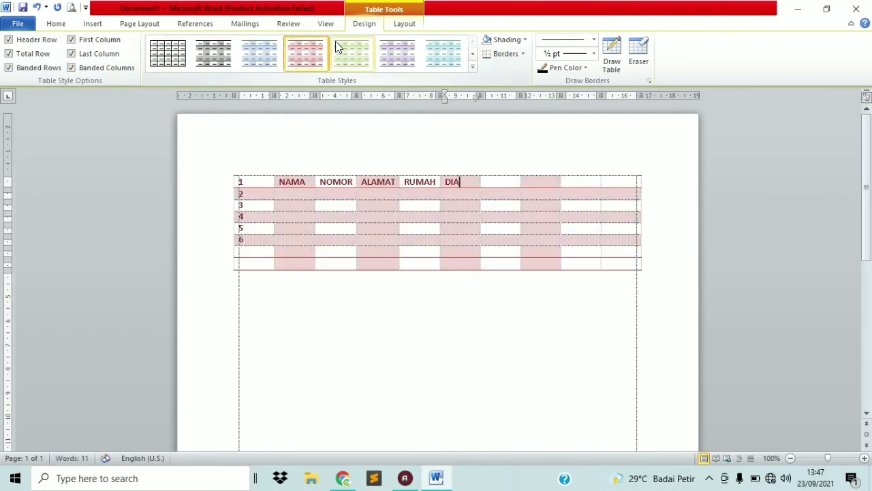
{"action": "left_click", "coordinate": [398, 54]}
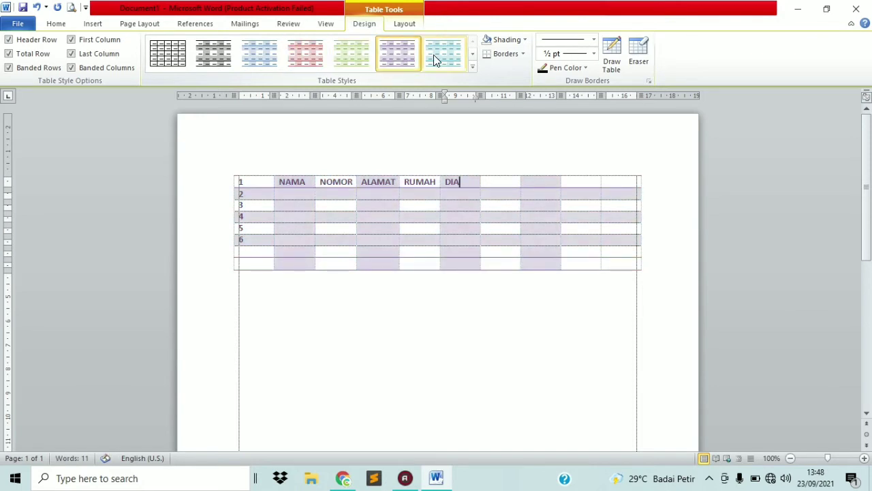
{"action": "left_click", "coordinate": [445, 57]}
{"action": "left_click", "coordinate": [472, 68]}
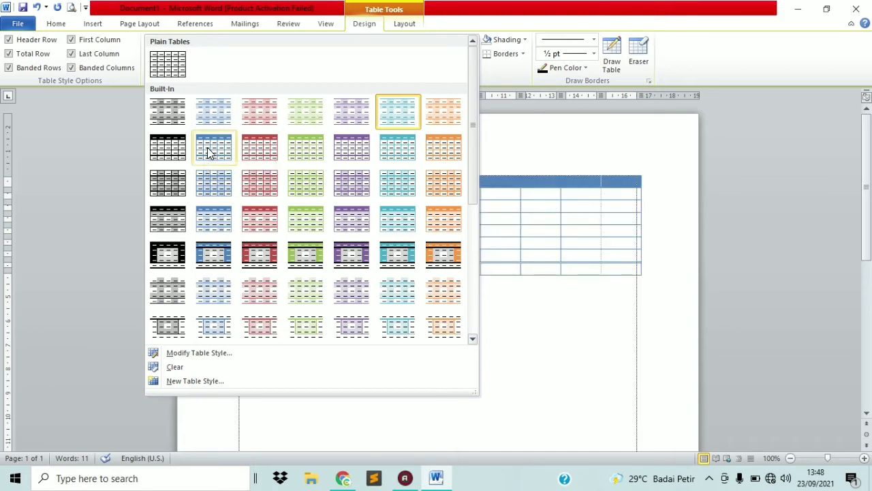
{"action": "left_click", "coordinate": [29, 66]}
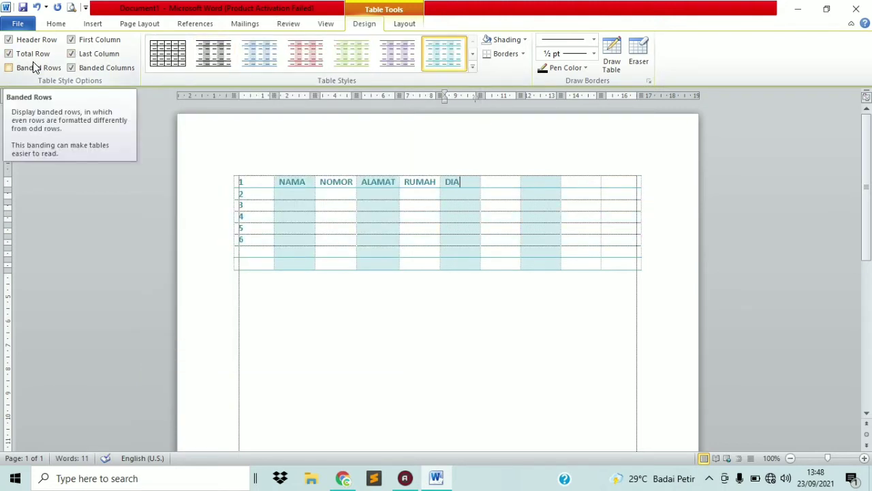
Shade the DIA cell light blue and replace that shading with standard yellow.
{"action": "left_click", "coordinate": [524, 40]}
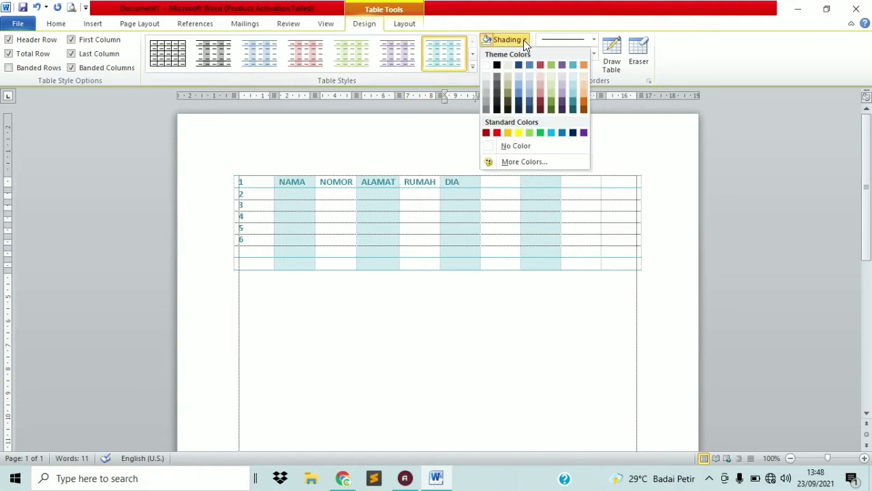
{"action": "left_click", "coordinate": [525, 77]}
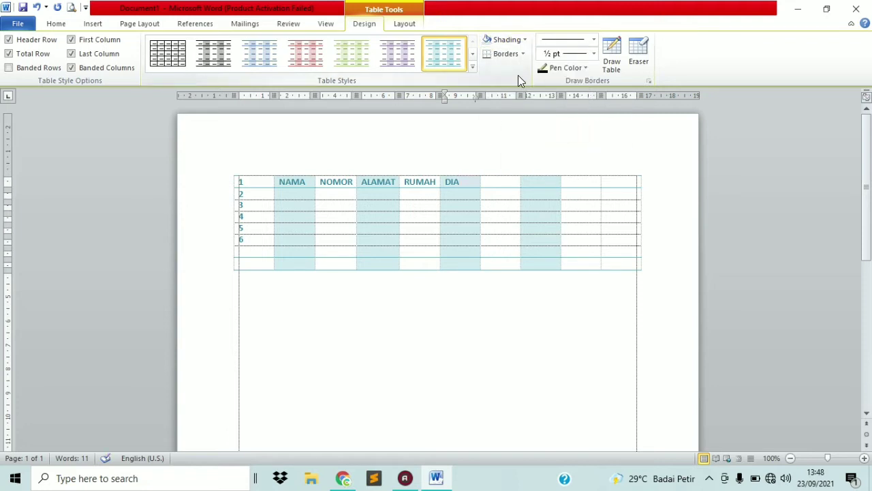
{"action": "left_click", "coordinate": [524, 41]}
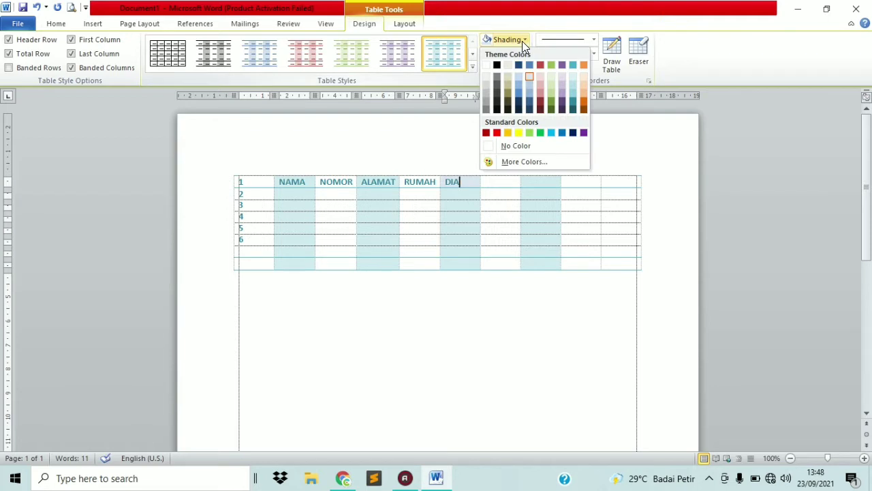
{"action": "left_click", "coordinate": [519, 133]}
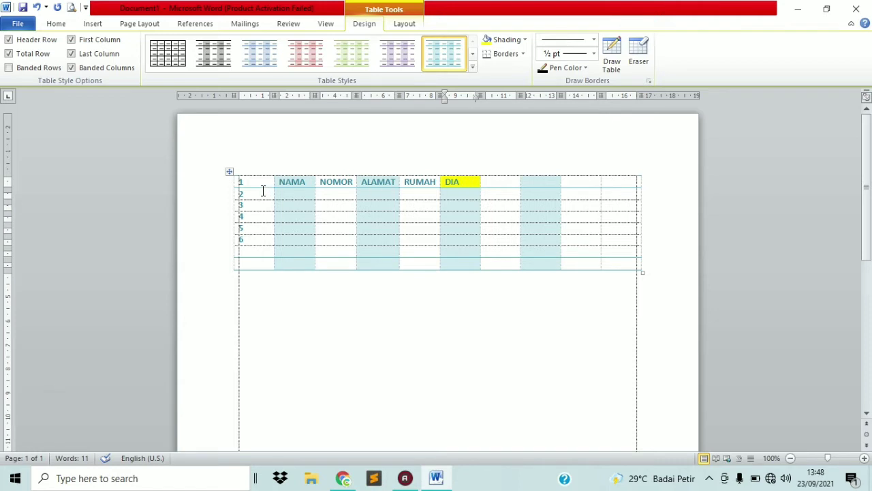
Shade the whole table light green, replace that with dark orange, and finally settle on light grey.
{"action": "left_click_drag", "start_coordinate": [263, 181], "coordinate": [609, 203]}
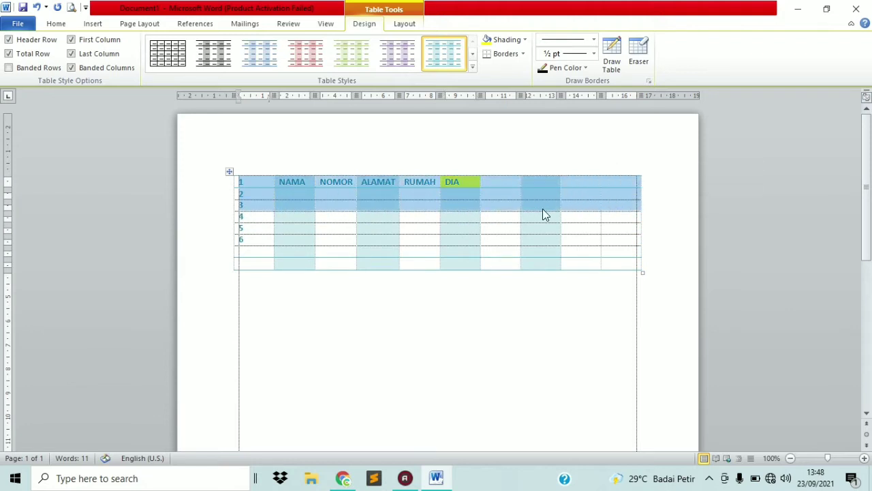
{"action": "left_click", "coordinate": [229, 172]}
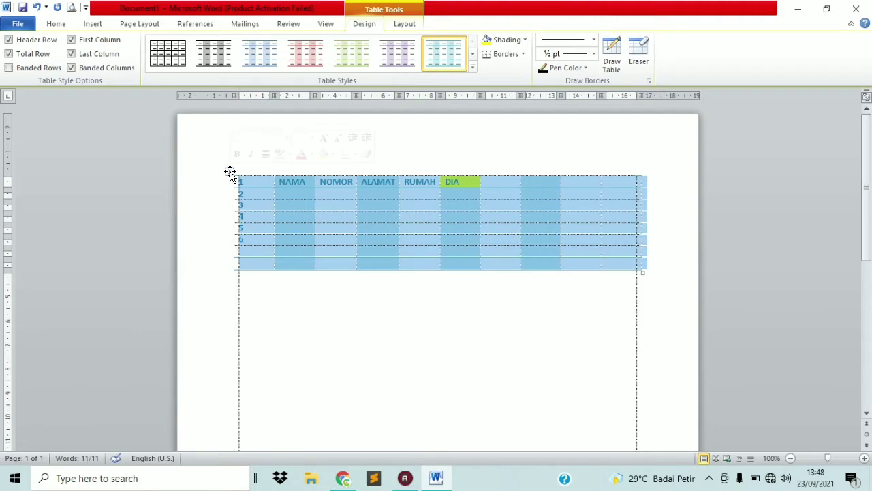
{"action": "left_click", "coordinate": [507, 39]}
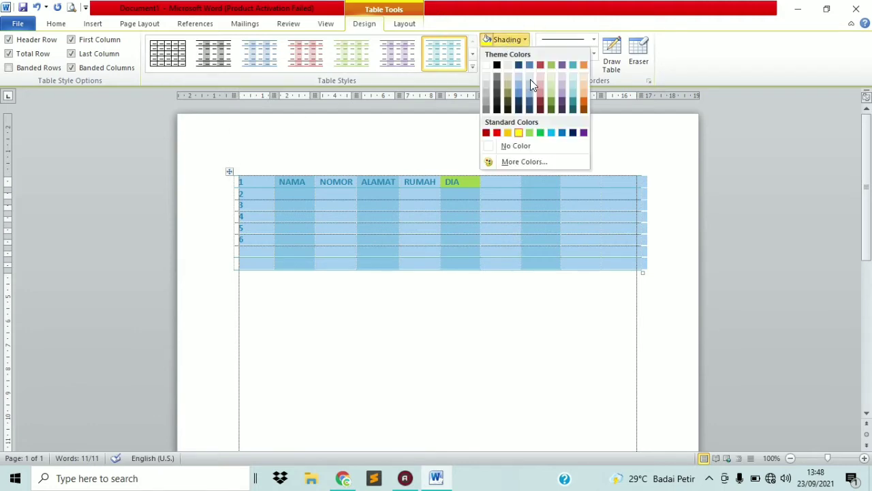
{"action": "left_click", "coordinate": [539, 132]}
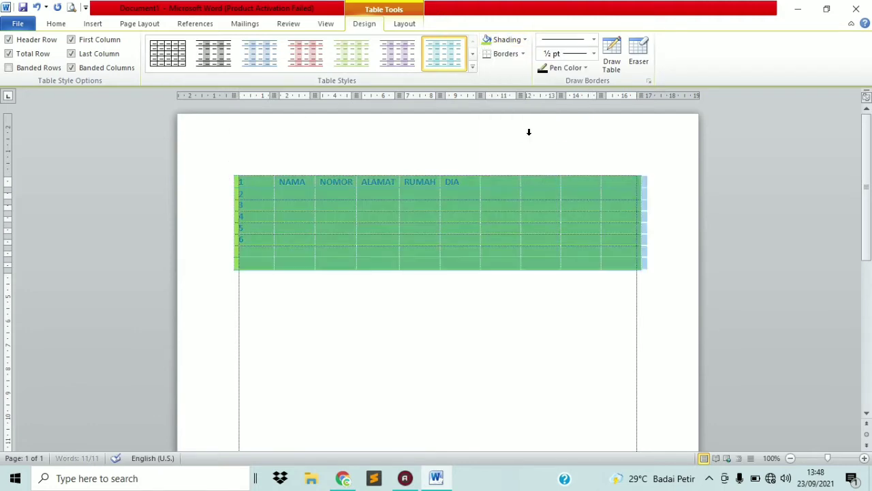
{"action": "left_click", "coordinate": [522, 40]}
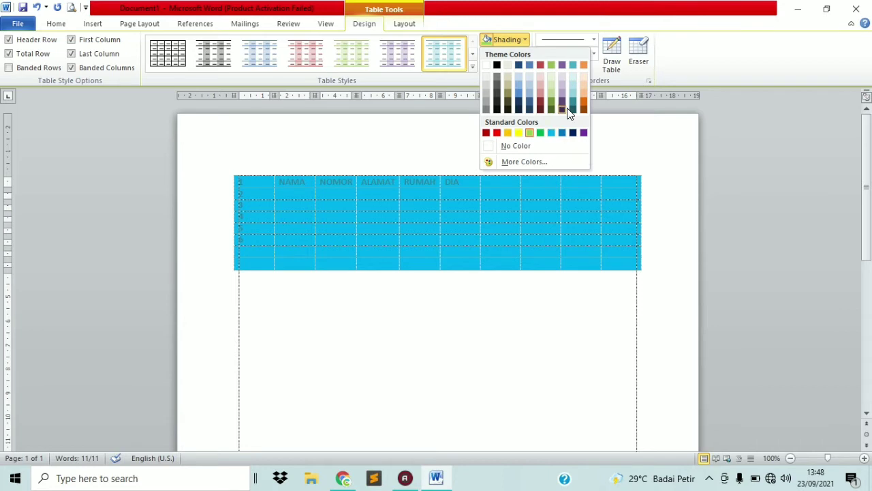
{"action": "left_click", "coordinate": [582, 97]}
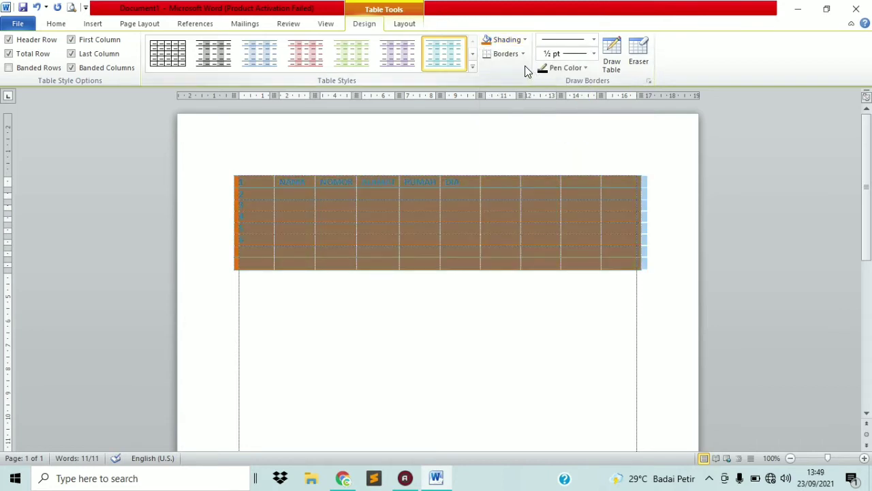
{"action": "left_click", "coordinate": [516, 41]}
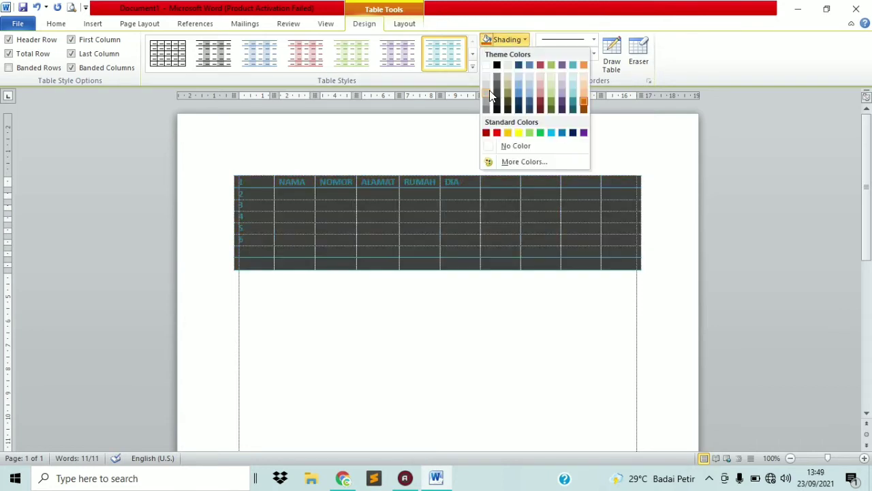
{"action": "left_click", "coordinate": [487, 85]}
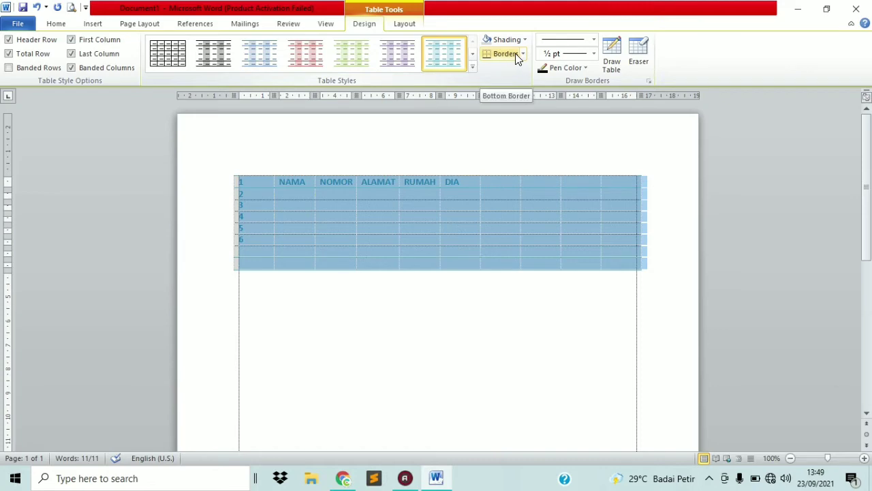
{"action": "left_click", "coordinate": [476, 241]}
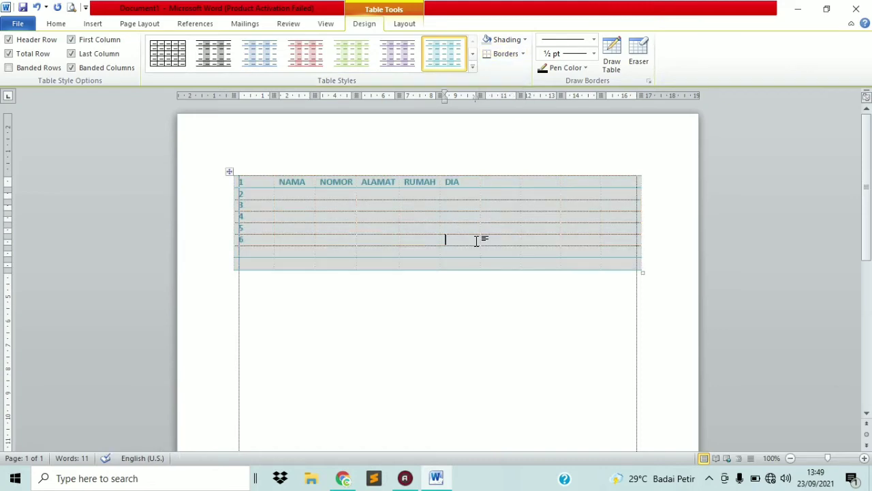
Examine the shaded table's borders up close in the document and in an enlarged print preview, and return to editing.
{"action": "left_click", "coordinate": [864, 458]}
{"action": "left_click", "coordinate": [864, 458]}
{"action": "left_click", "coordinate": [864, 458]}
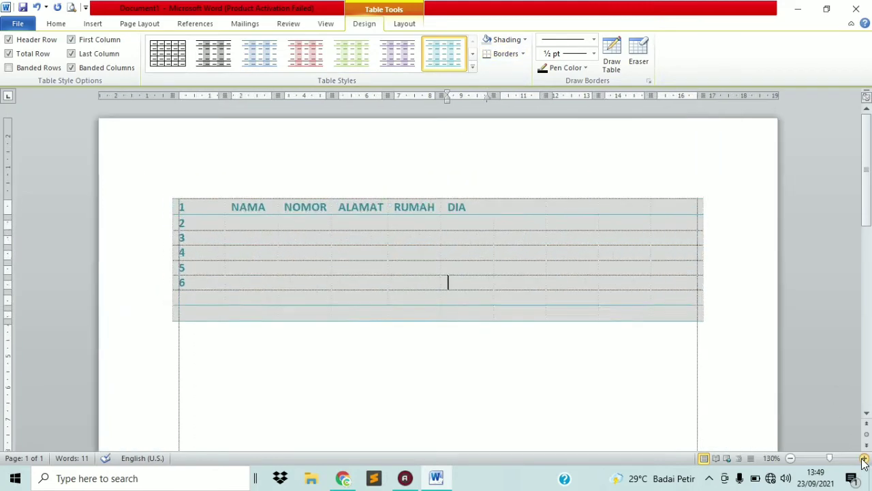
{"action": "left_click", "coordinate": [864, 458]}
{"action": "left_click", "coordinate": [864, 458]}
{"action": "left_click", "coordinate": [864, 458]}
{"action": "left_click", "coordinate": [864, 458]}
{"action": "left_click", "coordinate": [864, 458]}
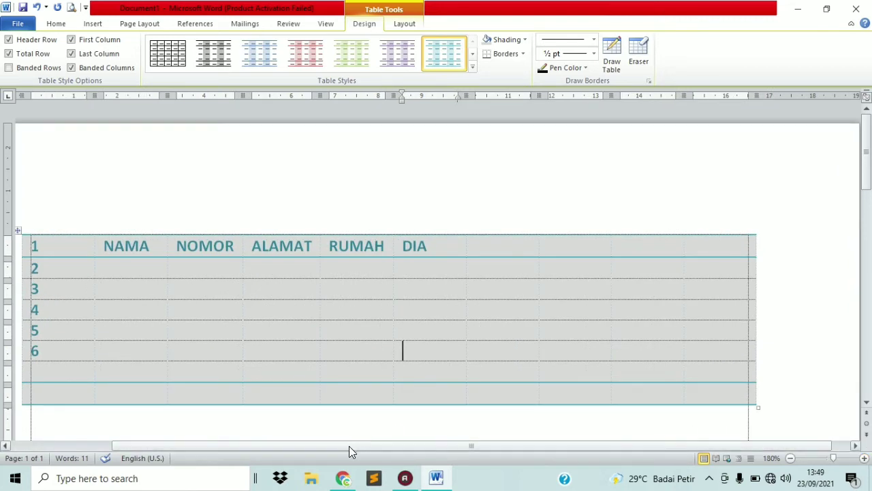
{"action": "left_click_drag", "start_coordinate": [347, 447], "coordinate": [328, 450]}
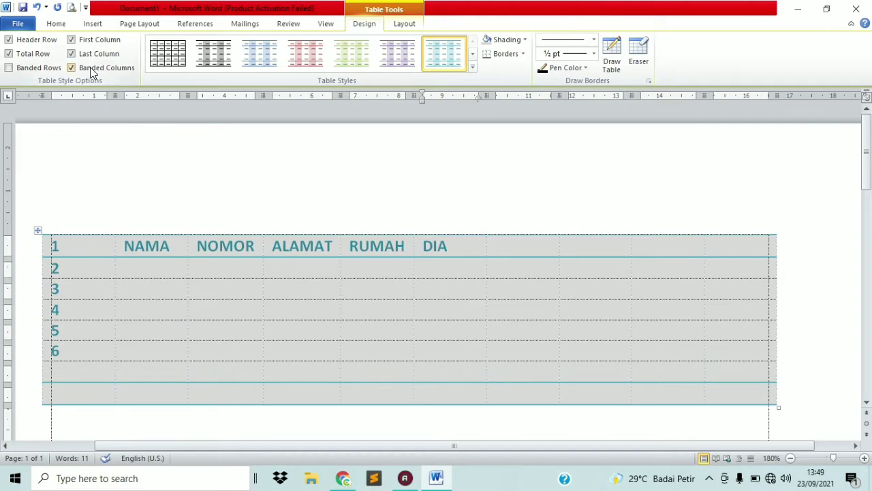
{"action": "left_click", "coordinate": [70, 7]}
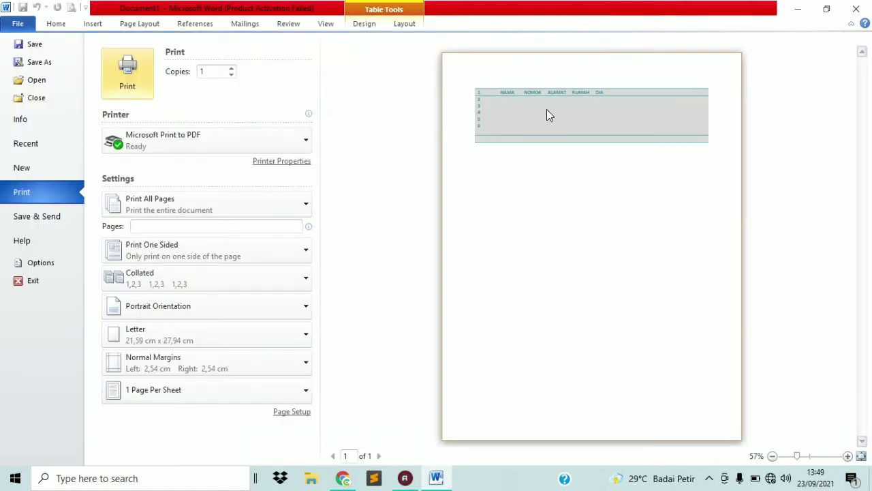
{"action": "left_click", "coordinate": [814, 457]}
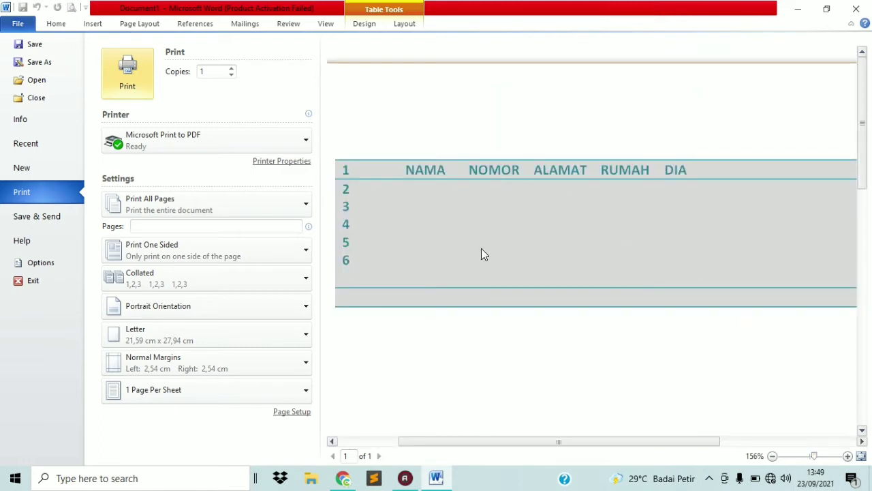
{"action": "left_click", "coordinate": [60, 26]}
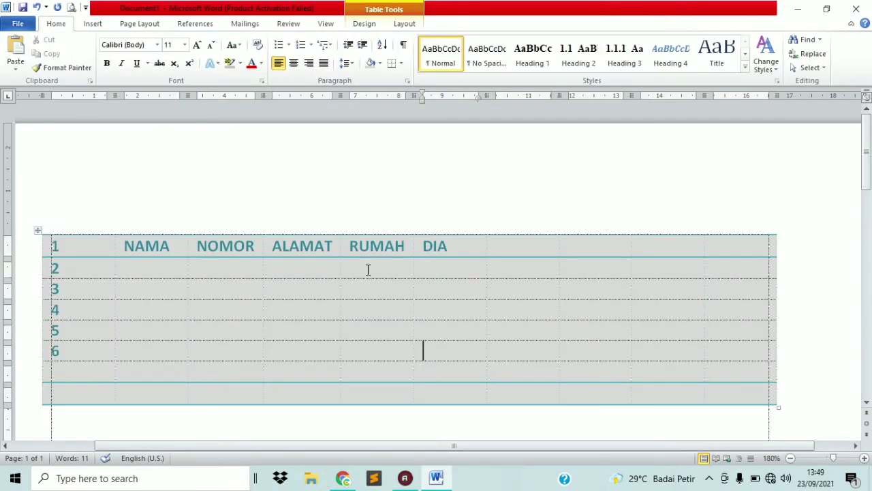
Apply All Borders to the entire table.
{"action": "left_click", "coordinate": [865, 458]}
{"action": "left_click", "coordinate": [864, 458]}
{"action": "left_click", "coordinate": [864, 458]}
{"action": "left_click", "coordinate": [864, 458]}
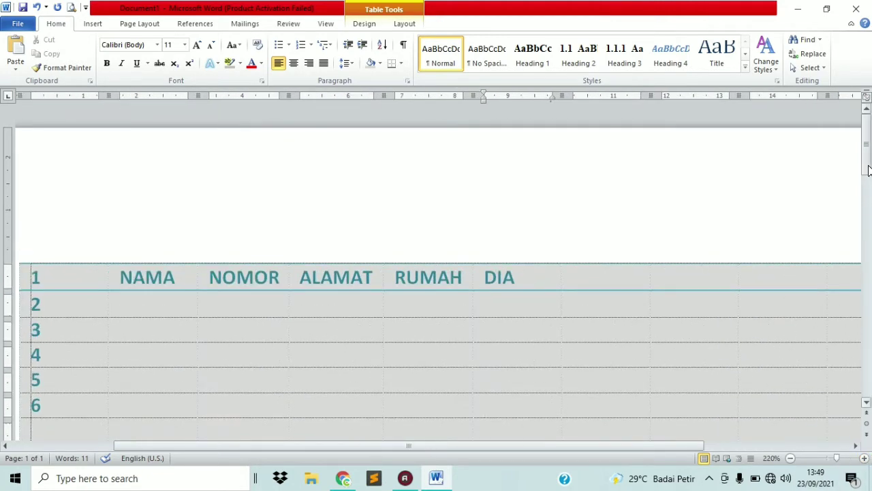
{"action": "left_click_drag", "start_coordinate": [867, 174], "coordinate": [867, 190]}
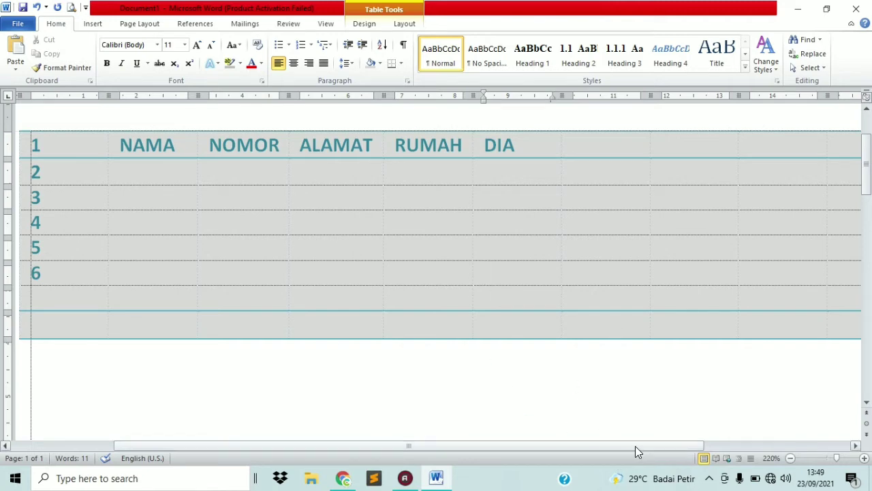
{"action": "left_click_drag", "start_coordinate": [635, 445], "coordinate": [578, 447]}
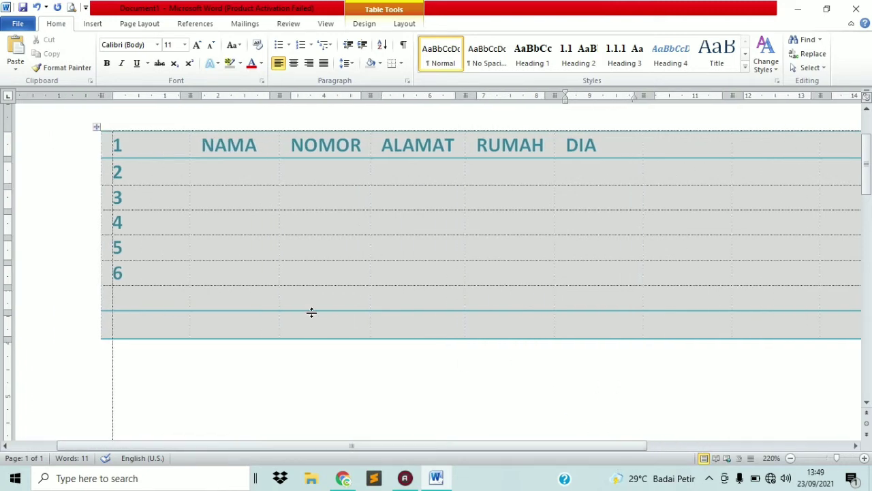
{"action": "left_click", "coordinate": [96, 128]}
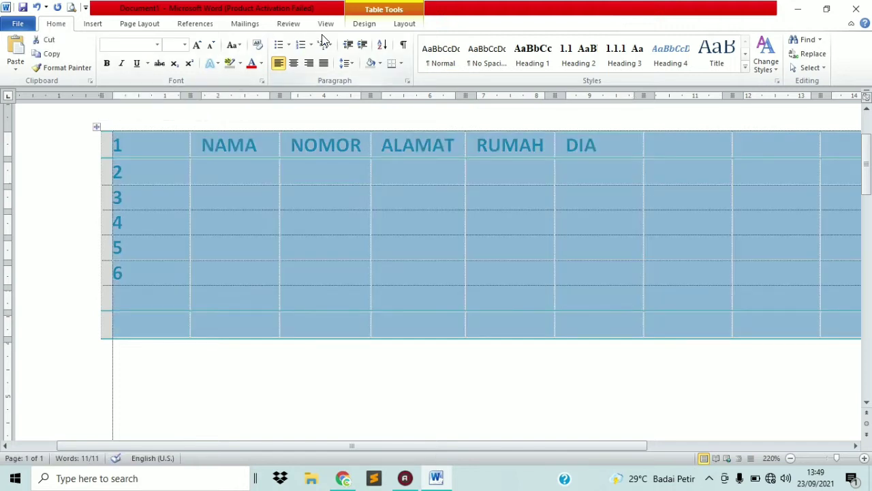
{"action": "left_click", "coordinate": [370, 24]}
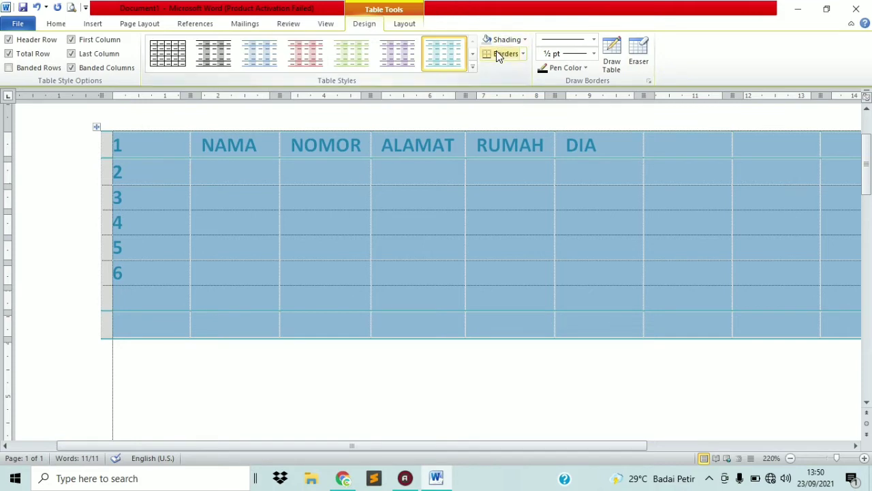
{"action": "left_click", "coordinate": [57, 24]}
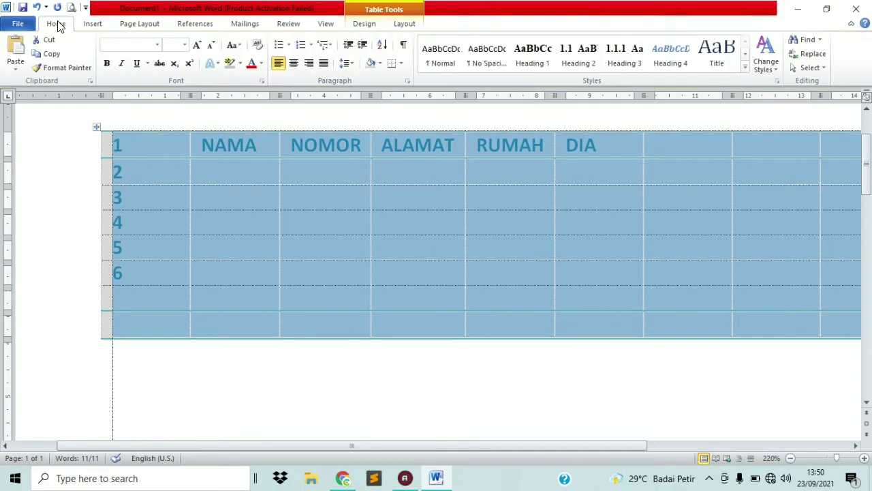
{"action": "left_click", "coordinate": [401, 67]}
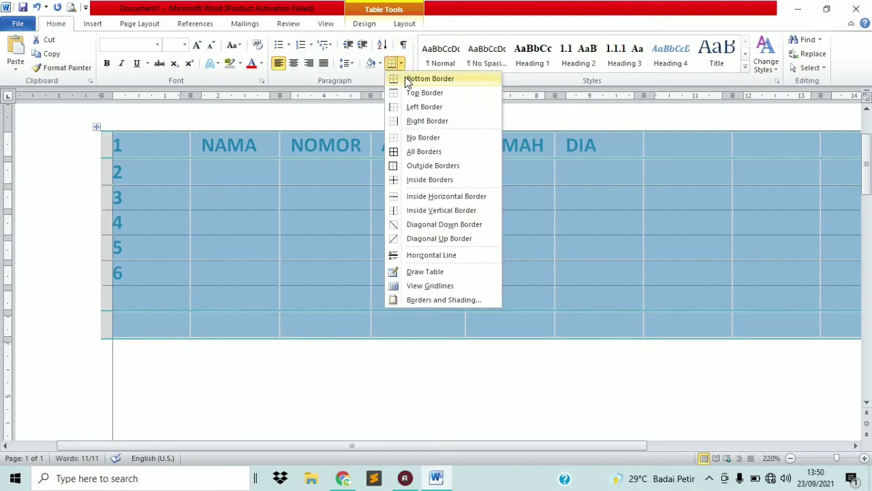
{"action": "left_click", "coordinate": [407, 152]}
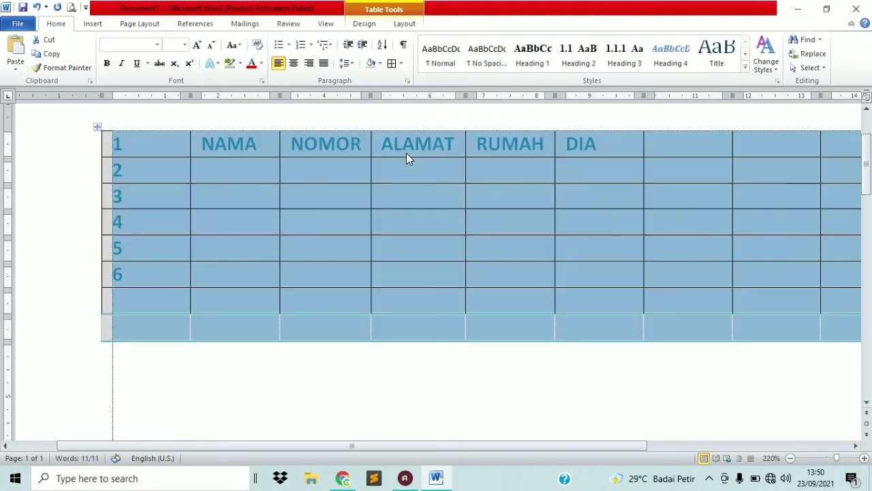
{"action": "left_click", "coordinate": [407, 153]}
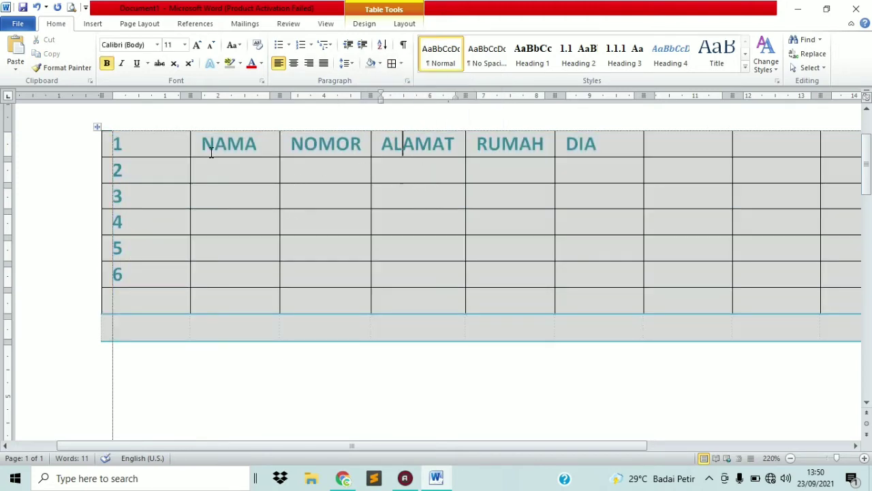
Add Outside Borders around the entire table.
{"action": "left_click", "coordinate": [96, 127]}
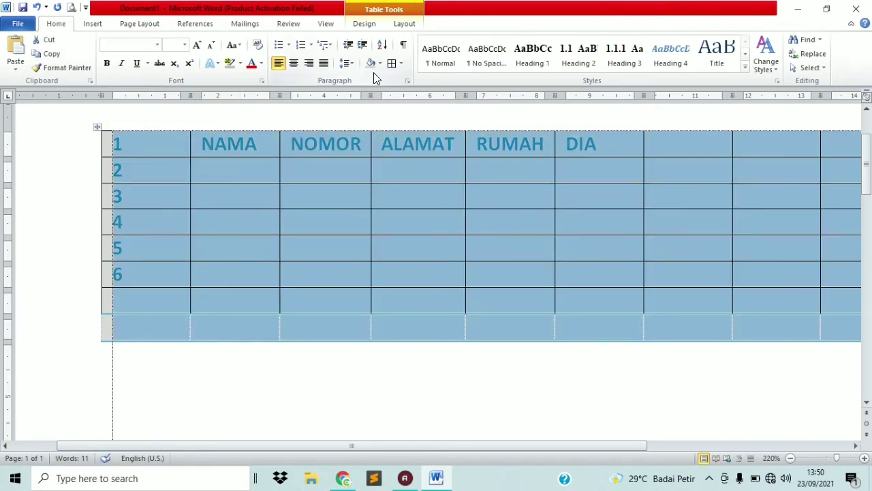
{"action": "left_click", "coordinate": [401, 63]}
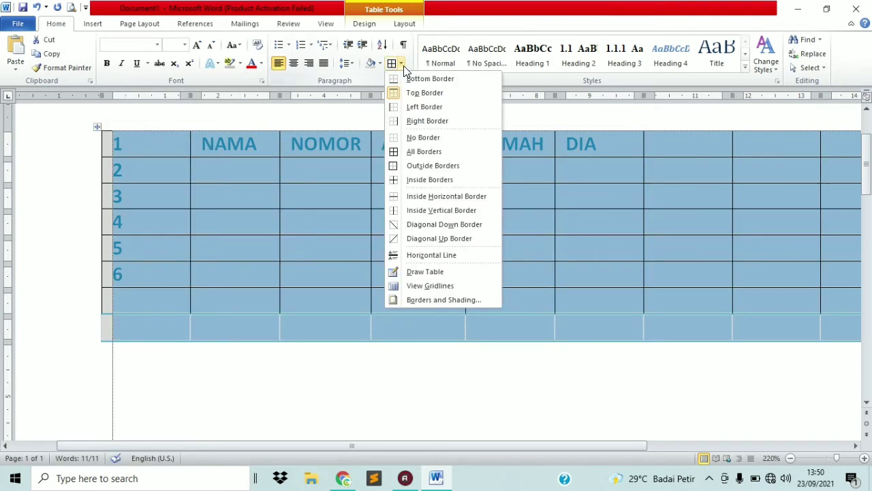
{"action": "left_click", "coordinate": [428, 166]}
{"action": "left_click", "coordinate": [428, 164]}
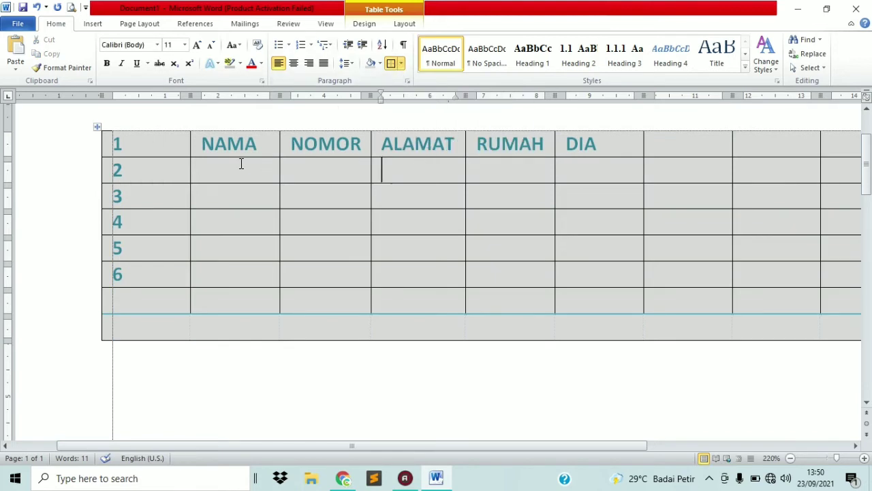
Apply Inside Borders to the entire table.
{"action": "left_click", "coordinate": [97, 128]}
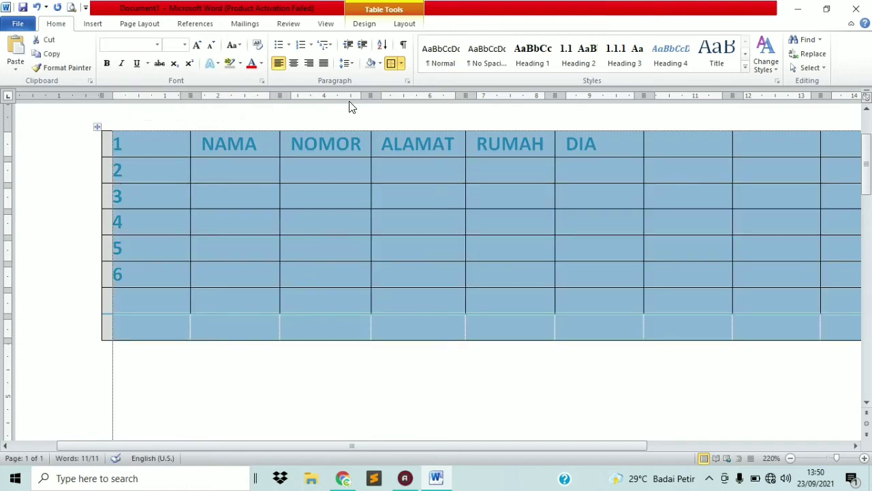
{"action": "left_click", "coordinate": [402, 64]}
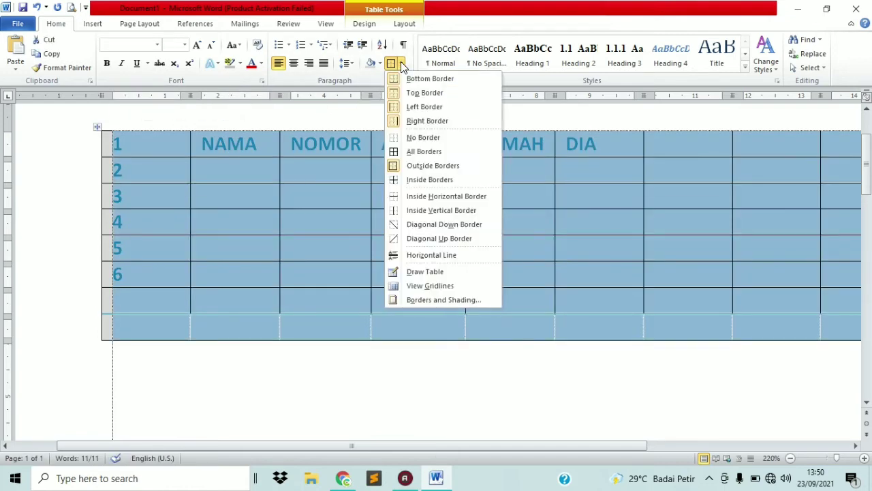
{"action": "left_click", "coordinate": [396, 181]}
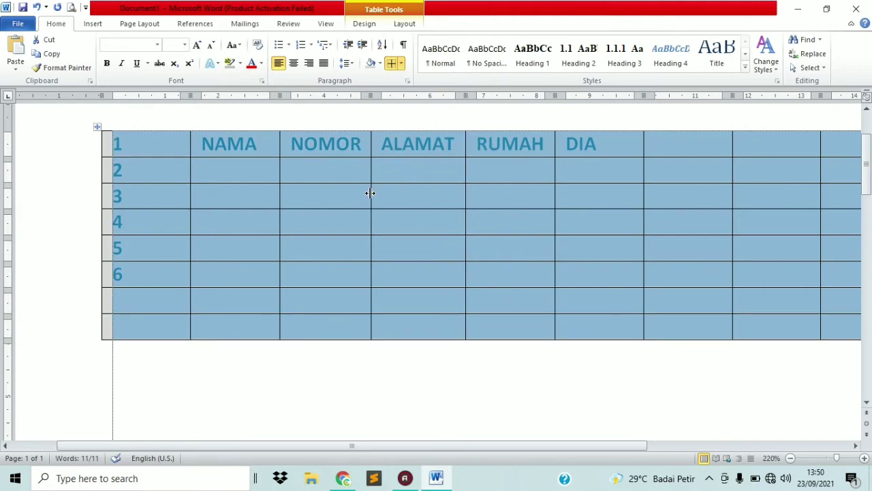
{"action": "left_click", "coordinate": [361, 176]}
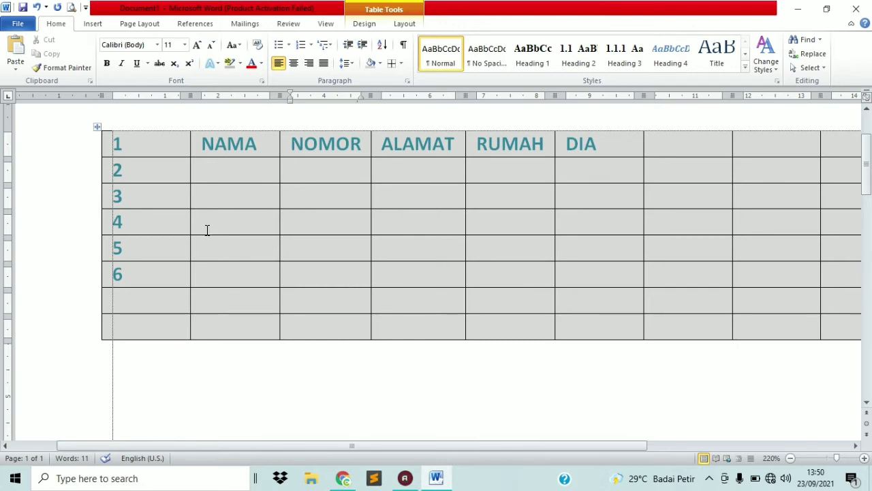
Select the whole table and choose a thick-and-thin double line style for its borders in the Borders and Shading settings.
{"action": "left_click", "coordinate": [97, 130]}
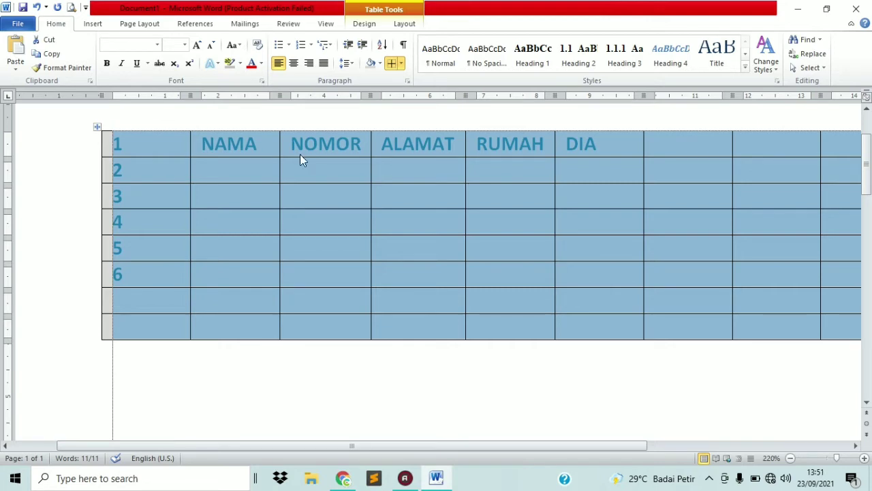
{"action": "left_click", "coordinate": [400, 63]}
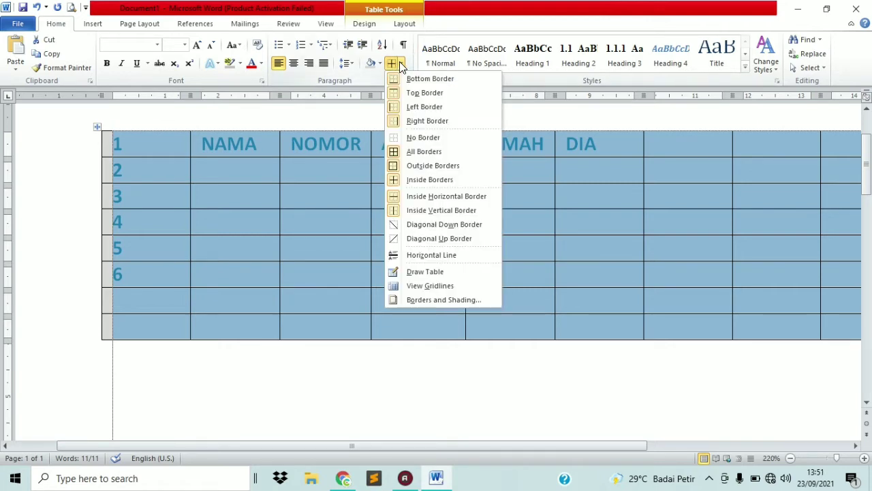
{"action": "left_click", "coordinate": [428, 300]}
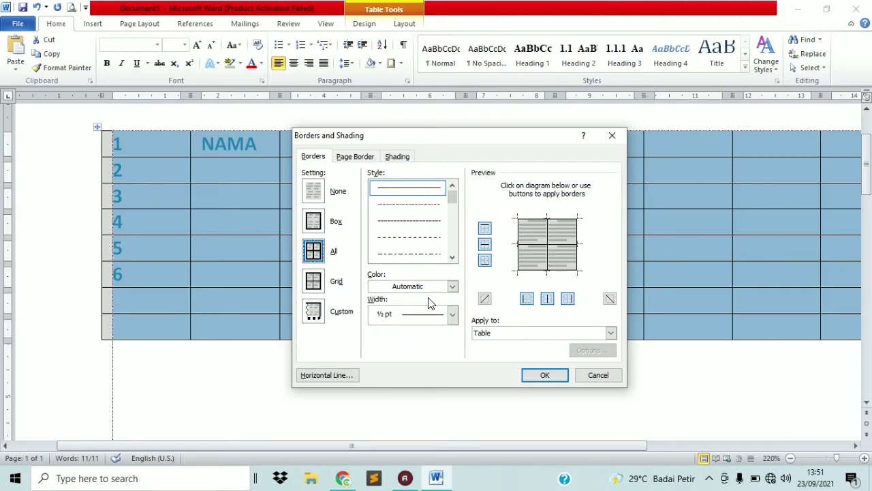
{"action": "left_click", "coordinate": [452, 257]}
{"action": "left_click", "coordinate": [452, 256]}
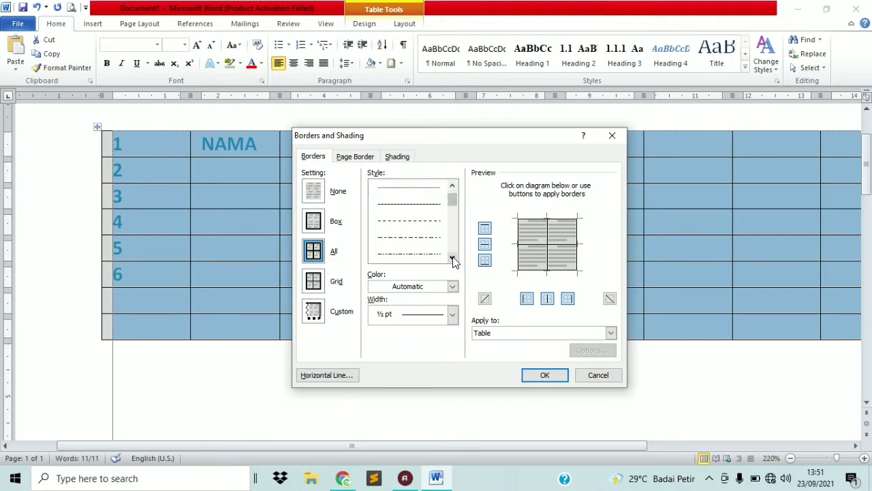
{"action": "left_click", "coordinate": [452, 257]}
{"action": "left_click", "coordinate": [452, 257]}
{"action": "left_click", "coordinate": [452, 257]}
{"action": "left_click", "coordinate": [452, 257]}
{"action": "left_click", "coordinate": [452, 257]}
{"action": "left_click", "coordinate": [451, 257]}
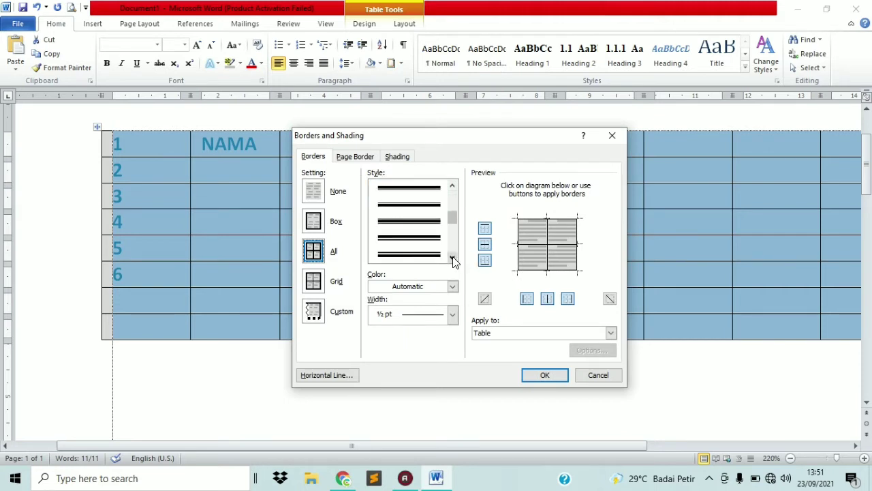
{"action": "left_click", "coordinate": [452, 185]}
{"action": "left_click", "coordinate": [452, 186]}
{"action": "left_click", "coordinate": [452, 185]}
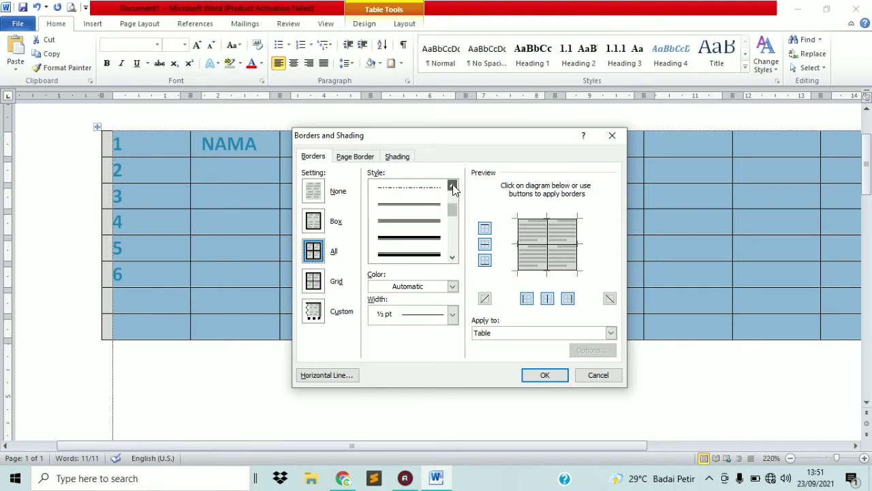
{"action": "left_click", "coordinate": [452, 186]}
{"action": "left_click", "coordinate": [451, 185]}
{"action": "left_click", "coordinate": [452, 185]}
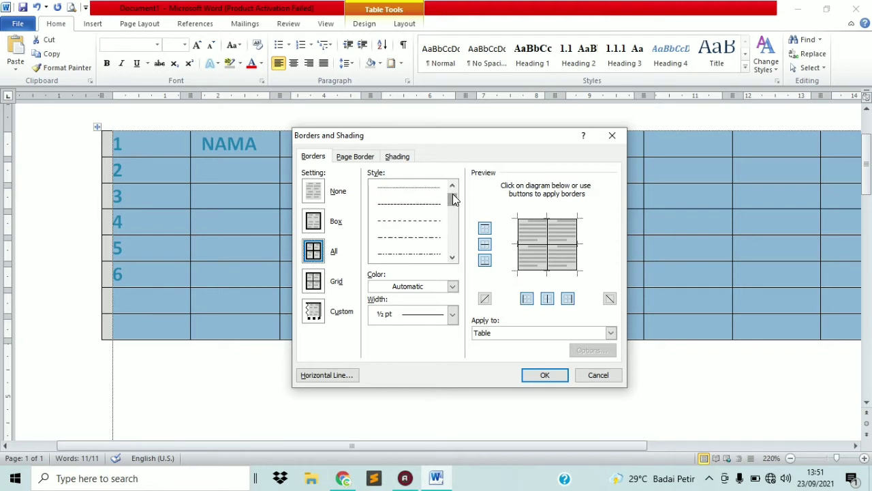
{"action": "mouse_move", "coordinate": [452, 194]}
{"action": "left_mouse_down"}
{"action": "mouse_move", "coordinate": [452, 214]}
{"action": "mouse_move", "coordinate": [450, 205]}
{"action": "left_mouse_up"}
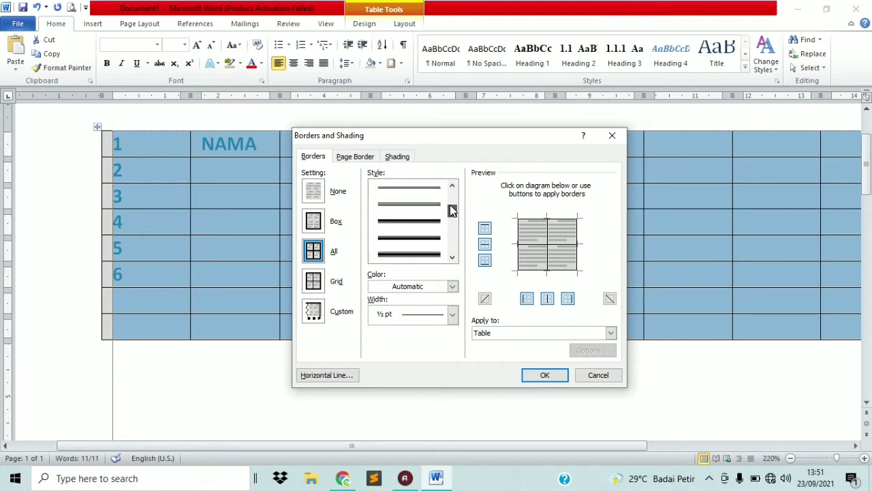
{"action": "left_click", "coordinate": [437, 225]}
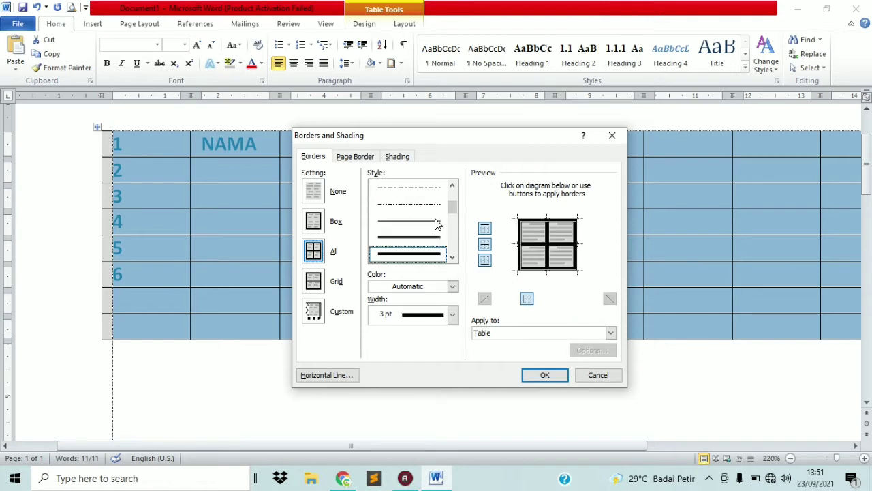
Set the border line width to 1 ½ pt and remove the table's inside horizontal and vertical borders.
{"action": "left_click", "coordinate": [452, 315]}
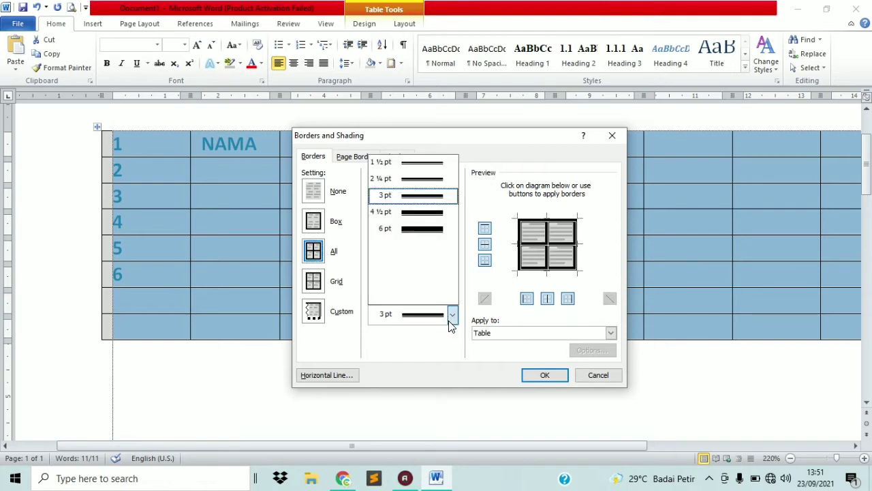
{"action": "left_click", "coordinate": [438, 166]}
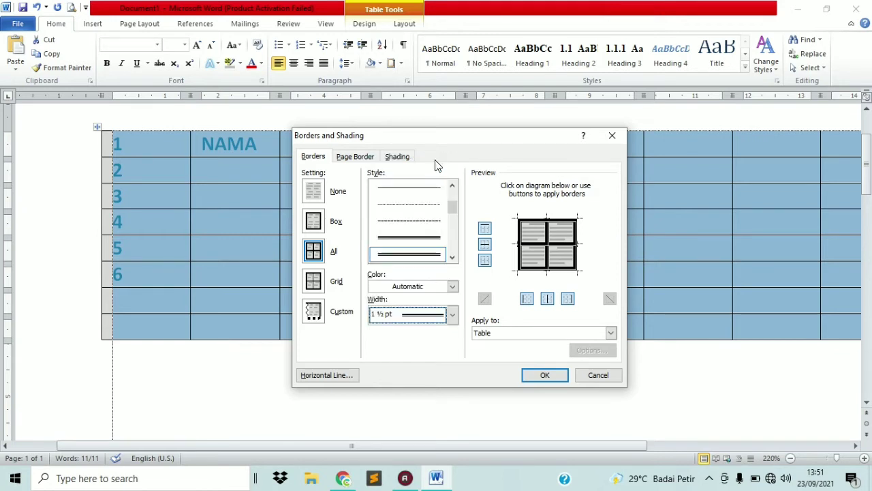
{"action": "left_click", "coordinate": [545, 243]}
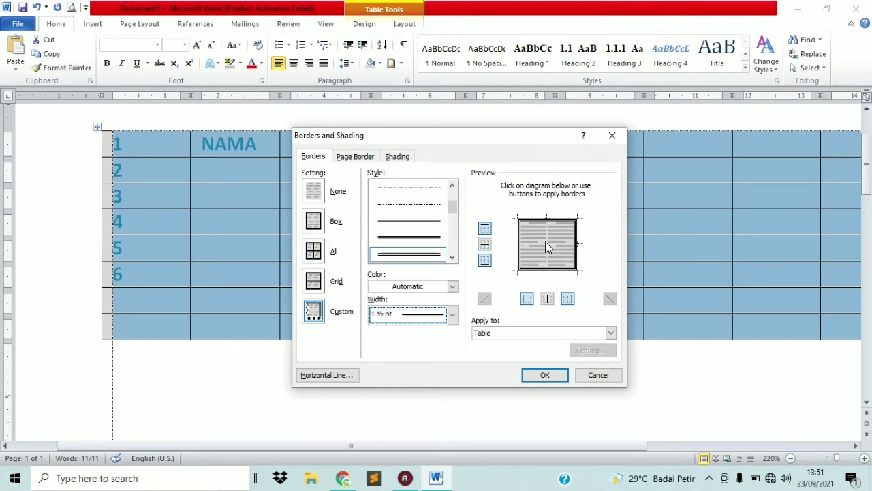
Add inside horizontal and vertical borders in a single solid ½ pt line and apply the border settings to the table.
{"action": "left_click", "coordinate": [453, 258]}
{"action": "left_click", "coordinate": [452, 258]}
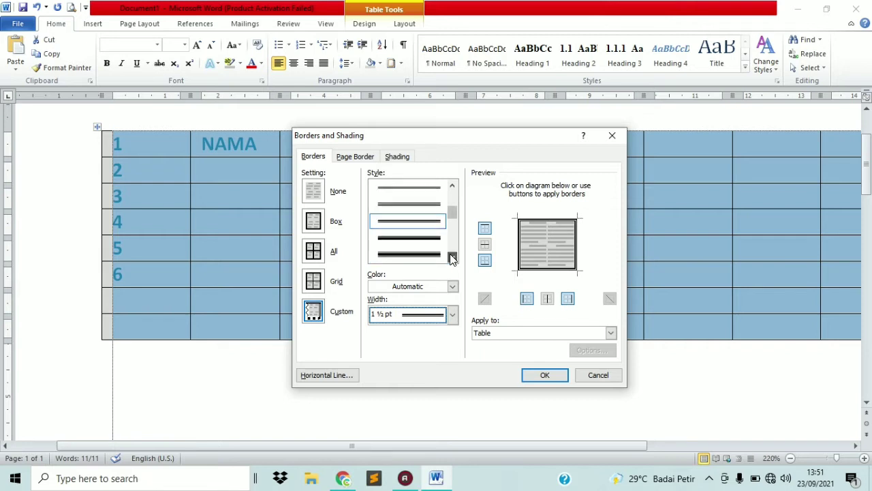
{"action": "left_click", "coordinate": [452, 258]}
{"action": "left_click", "coordinate": [453, 258]}
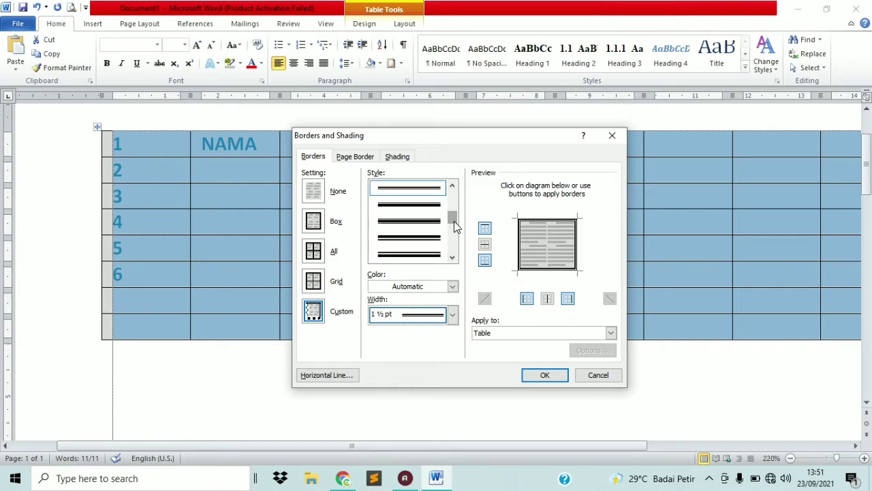
{"action": "left_click_drag", "start_coordinate": [454, 214], "coordinate": [454, 180]}
{"action": "left_click", "coordinate": [436, 187]}
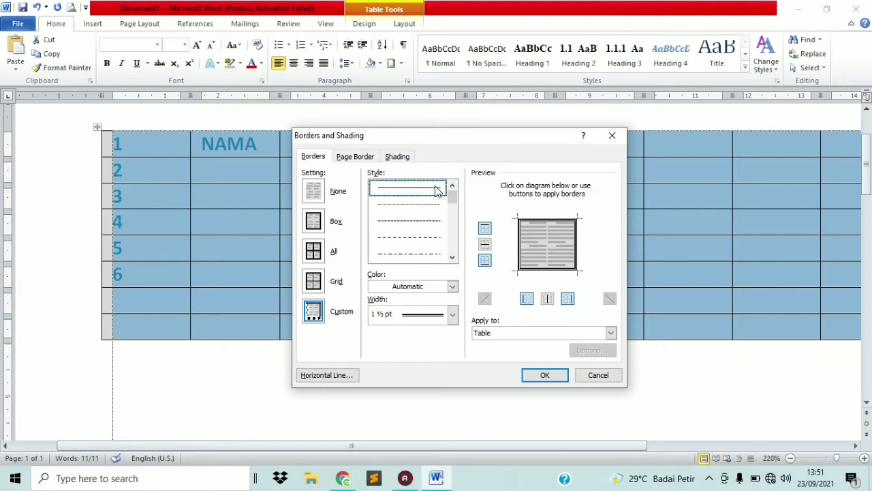
{"action": "left_click", "coordinate": [488, 245]}
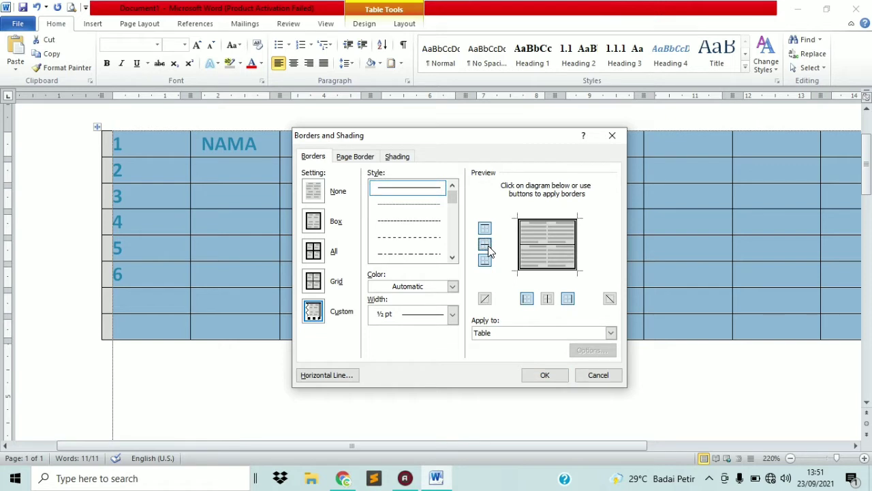
{"action": "left_click", "coordinate": [547, 298]}
{"action": "left_click", "coordinate": [538, 375]}
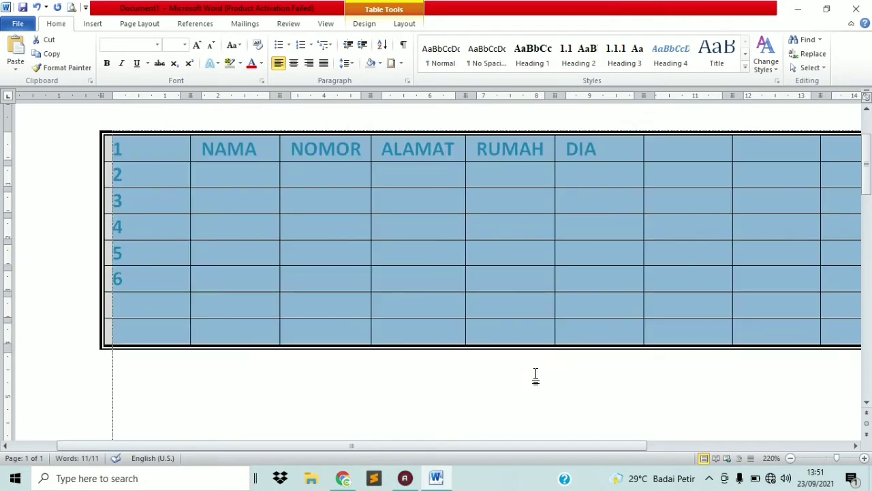
{"action": "left_click", "coordinate": [426, 360]}
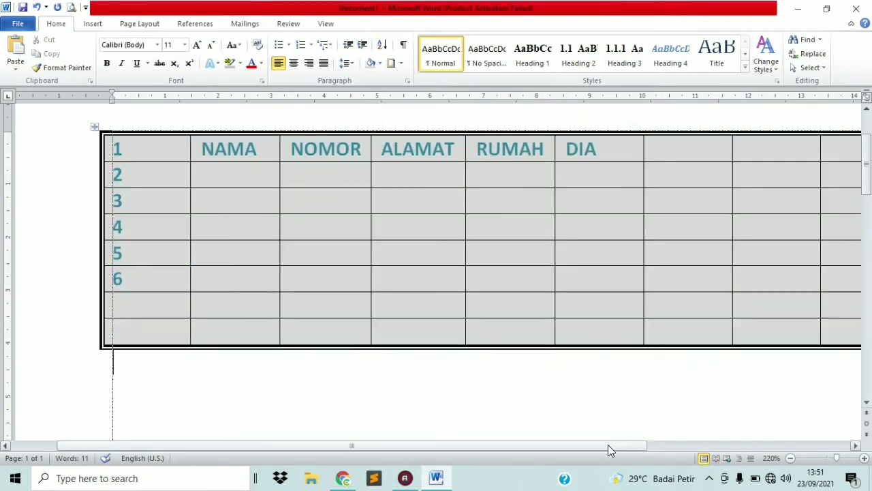
{"action": "left_click_drag", "start_coordinate": [607, 444], "coordinate": [627, 462]}
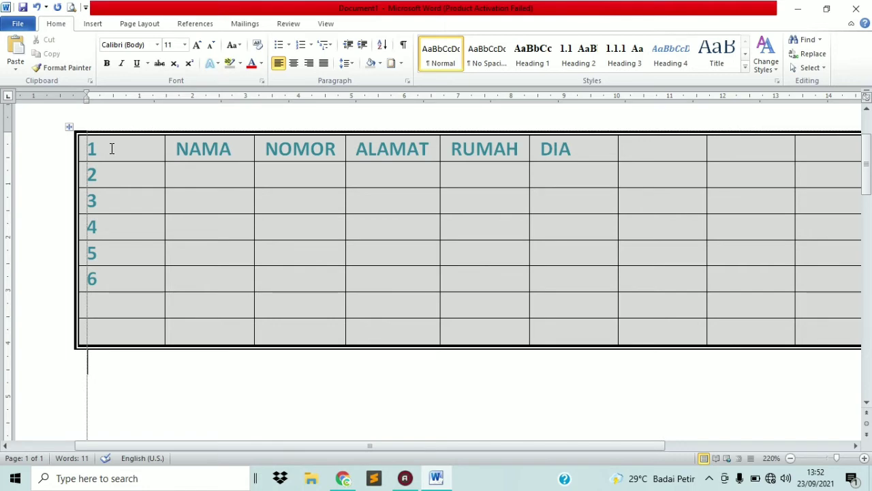
{"action": "left_click_drag", "start_coordinate": [112, 148], "coordinate": [509, 150]}
{"action": "scroll", "coordinate": [504, 152], "scroll_direction": "down", "scroll_amount": 3, "text": "ctrl"}
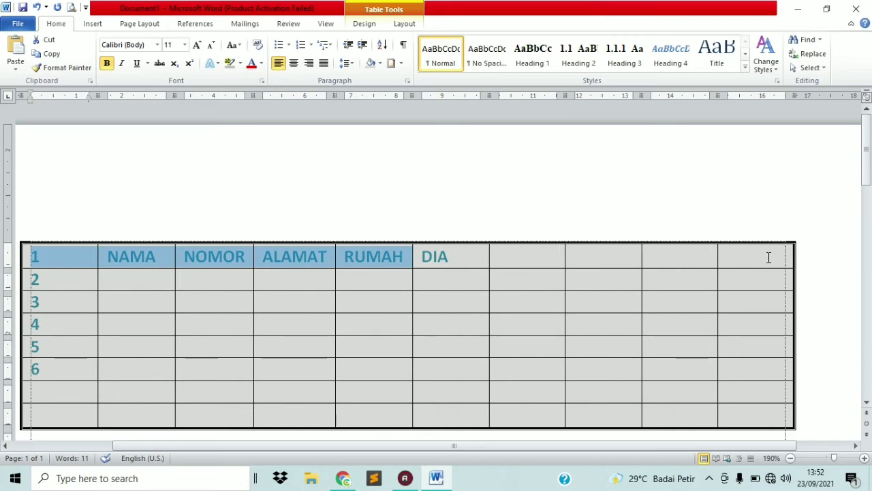
{"action": "left_click_drag", "start_coordinate": [768, 257], "coordinate": [3, 257]}
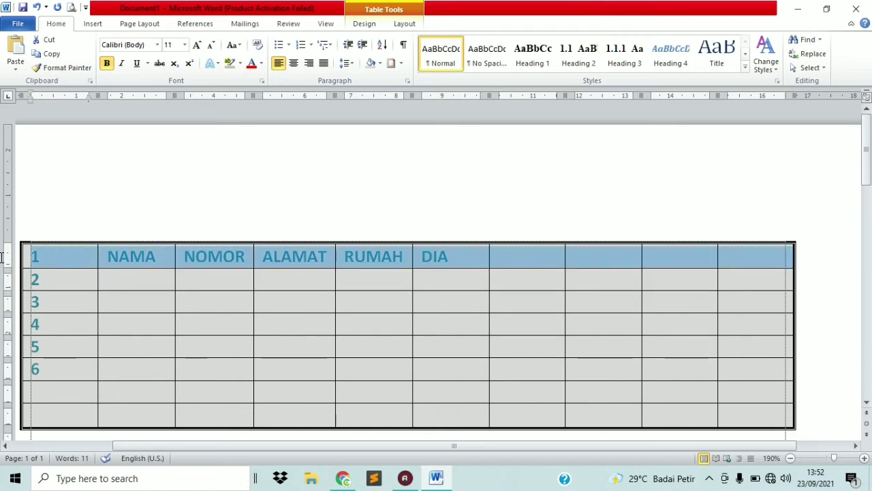
{"action": "left_click", "coordinate": [118, 262]}
Replace the content of the header row's first cell with NOMOR.
{"action": "left_click", "coordinate": [66, 252]}
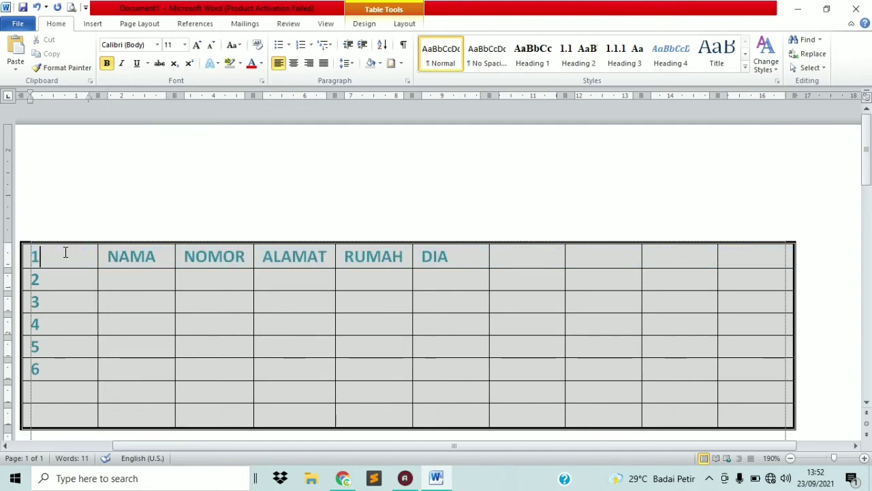
{"action": "key", "text": "BackSpace"}
{"action": "type", "text": "NOMOR"}
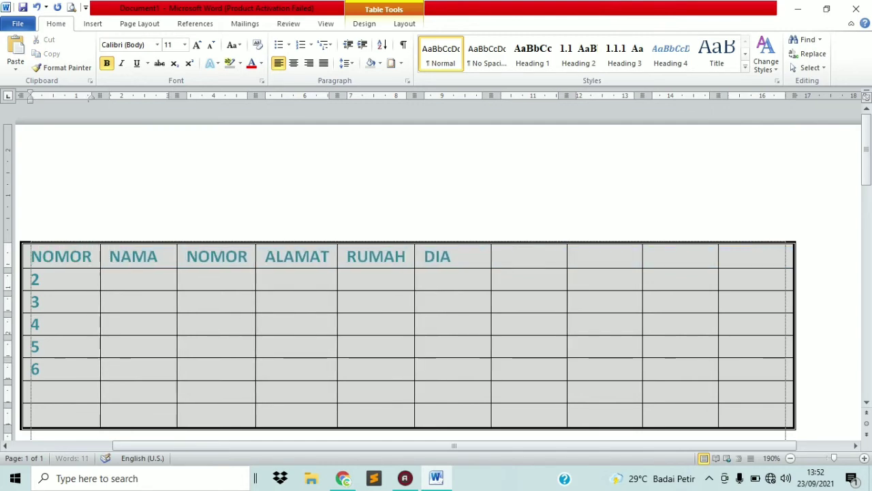
Change the third column header to TTL and enter KENAPA? as the seventh column header.
{"action": "left_click", "coordinate": [226, 257]}
{"action": "double_click", "coordinate": [226, 256]}
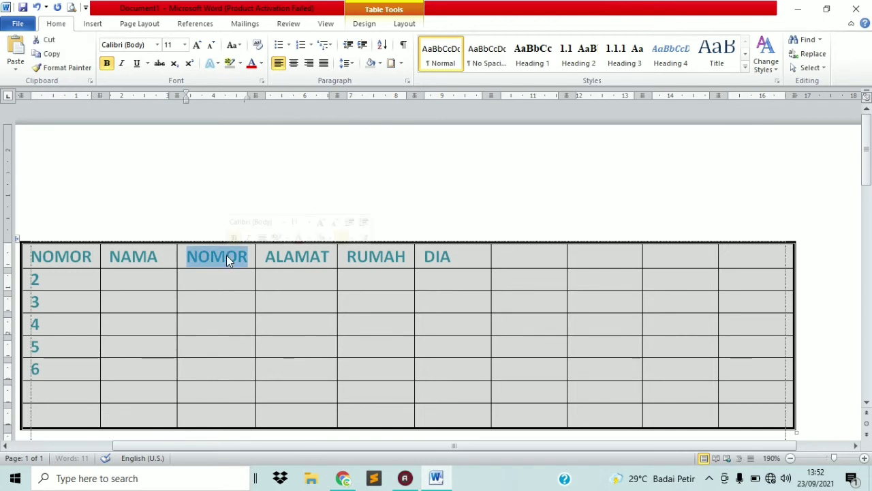
{"action": "type", "text": "TTL"}
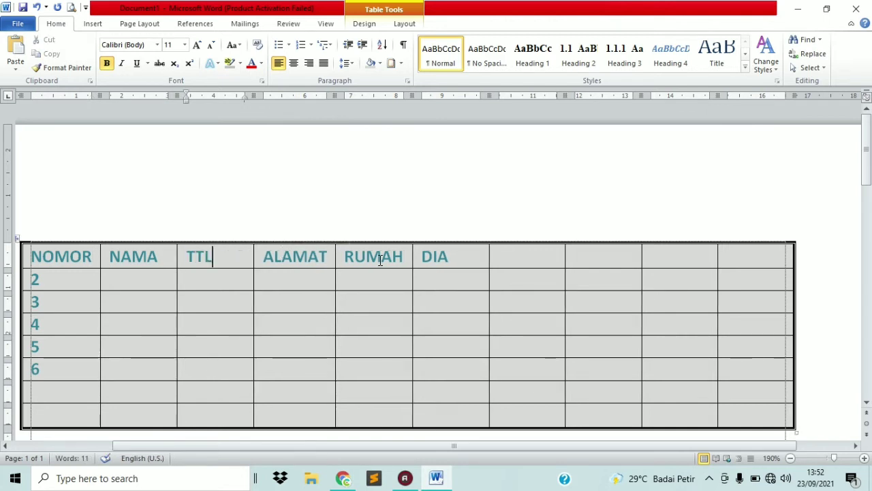
{"action": "left_click", "coordinate": [508, 257]}
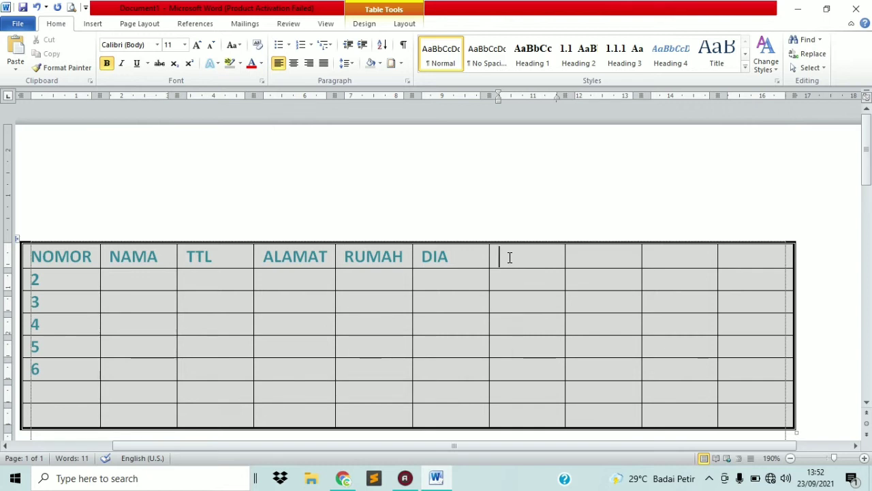
{"action": "type", "text": "KENAPA?"}
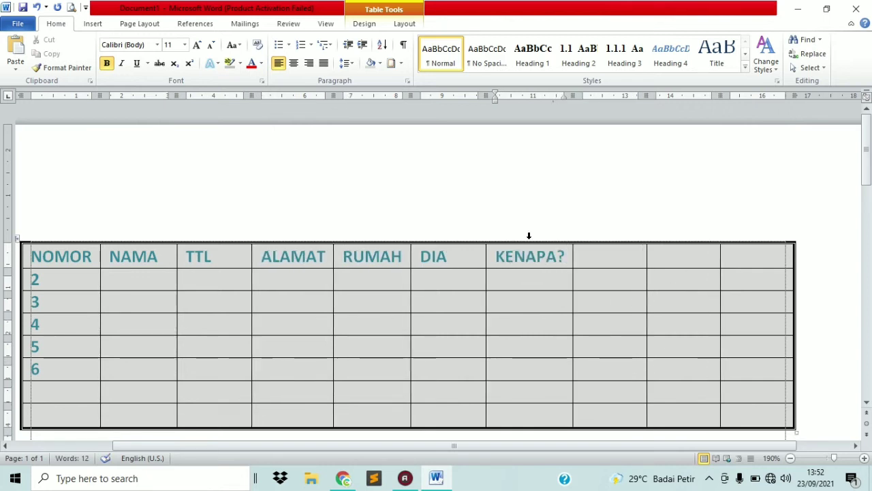
Try to renumber the first row below the header as 1.
{"action": "left_click_drag", "start_coordinate": [41, 278], "coordinate": [25, 281]}
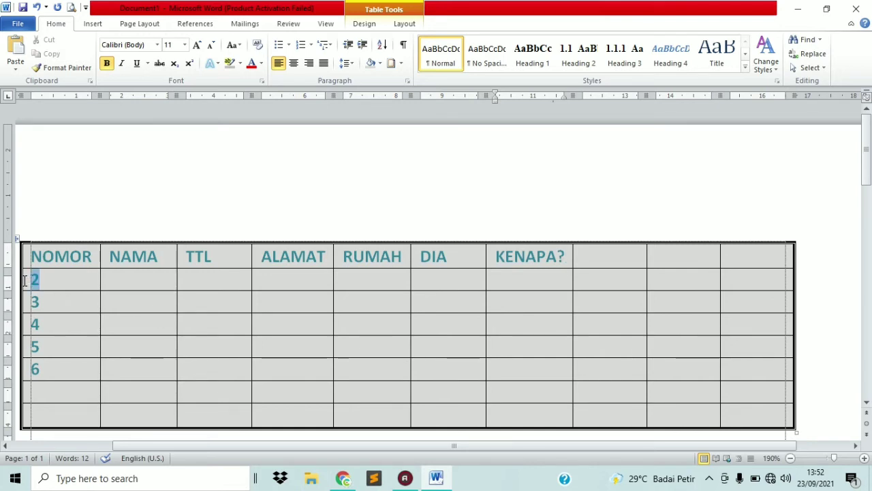
{"action": "type", "text": "1"}
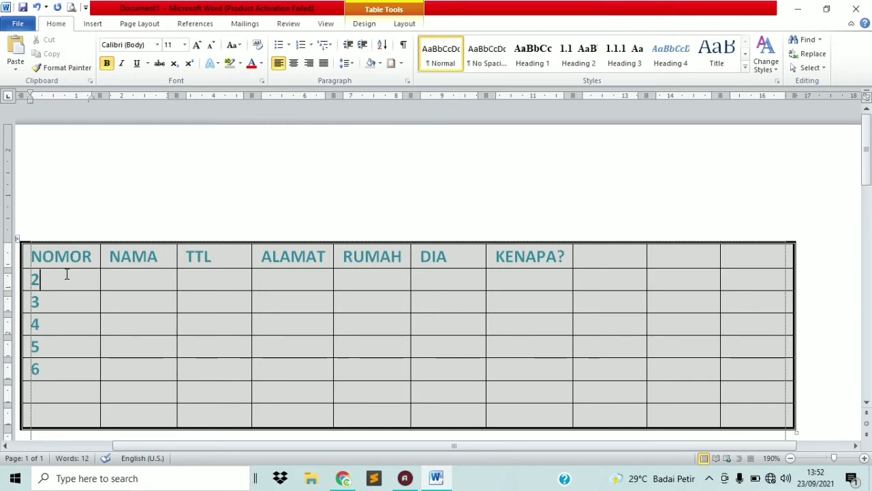
Apply a ½ pt double-line bottom border to the whole header row.
{"action": "left_click_drag", "start_coordinate": [63, 261], "coordinate": [672, 278]}
{"action": "left_click_drag", "start_coordinate": [690, 273], "coordinate": [767, 256]}
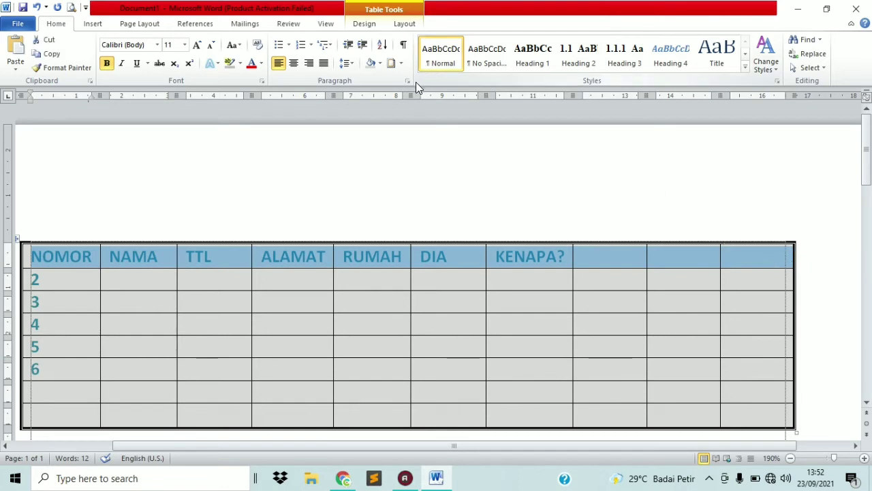
{"action": "left_click", "coordinate": [390, 62]}
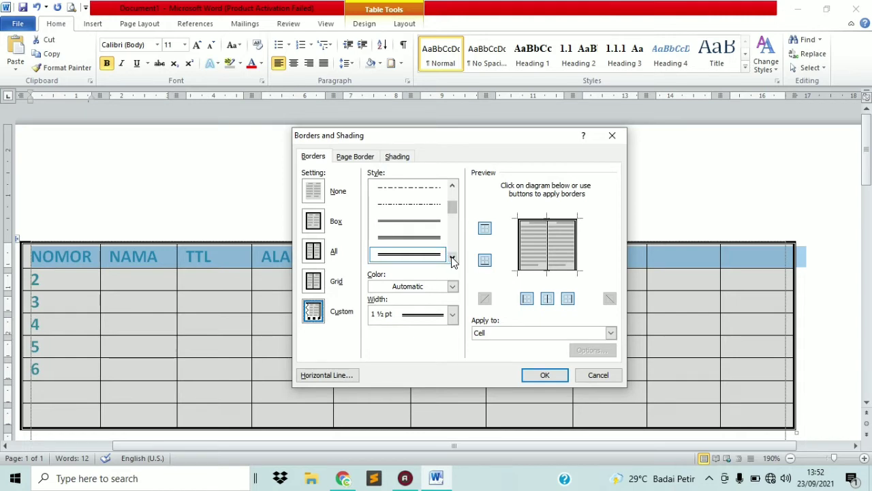
{"action": "left_click", "coordinate": [429, 220]}
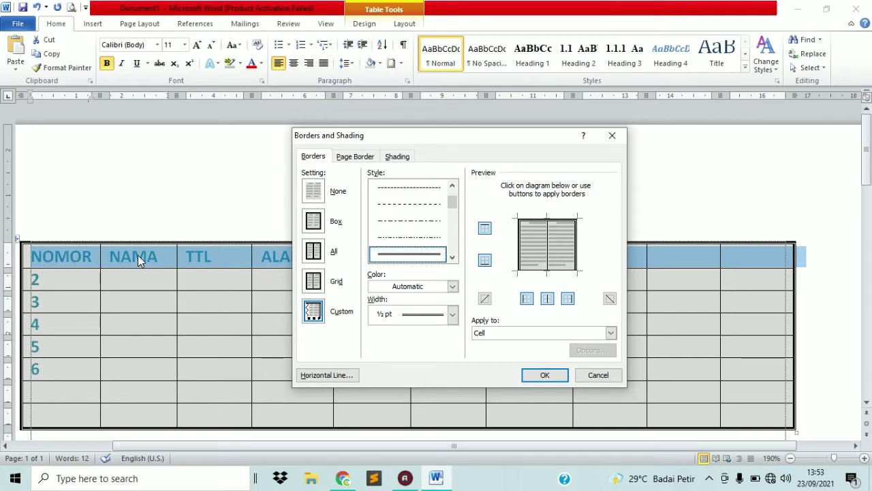
{"action": "left_click", "coordinate": [532, 271]}
{"action": "left_click", "coordinate": [544, 375]}
{"action": "left_click", "coordinate": [542, 370]}
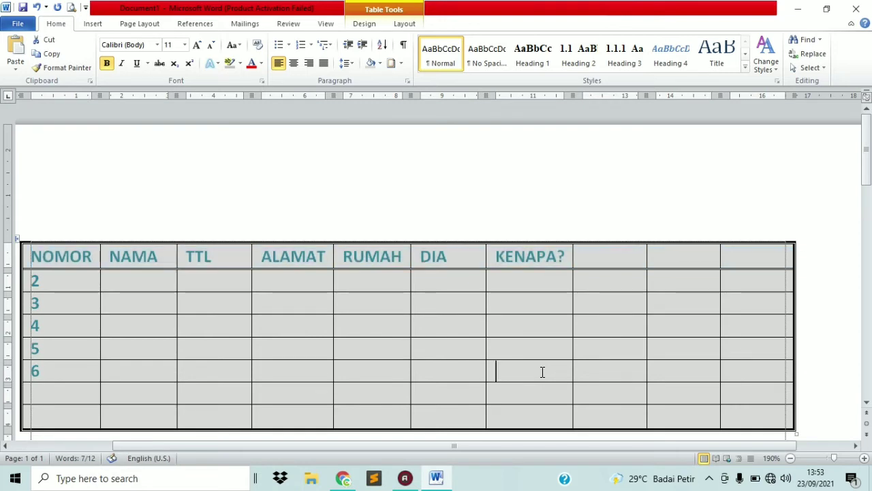
{"action": "scroll", "coordinate": [542, 371], "scroll_direction": "down", "scroll_amount": 2}
{"action": "scroll", "coordinate": [545, 382], "scroll_direction": "down", "scroll_amount": 2}
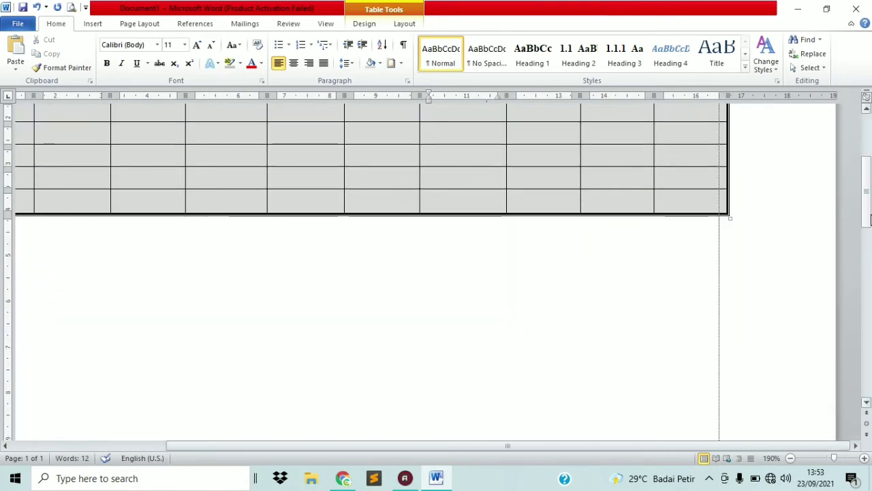
{"action": "scroll", "coordinate": [869, 217], "scroll_direction": "up", "scroll_amount": 3}
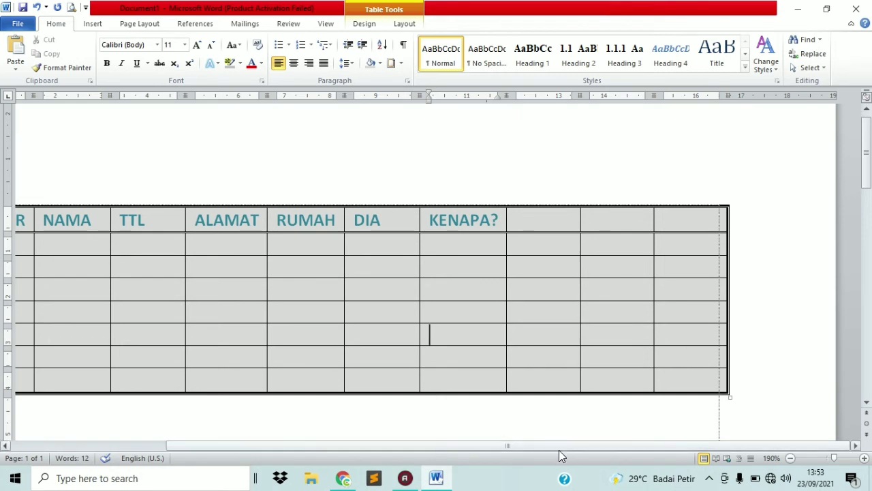
Apply a ¾ pt wavy line as the top border of the first nine cells in the table's last row.
{"action": "left_click_drag", "start_coordinate": [559, 447], "coordinate": [452, 446]}
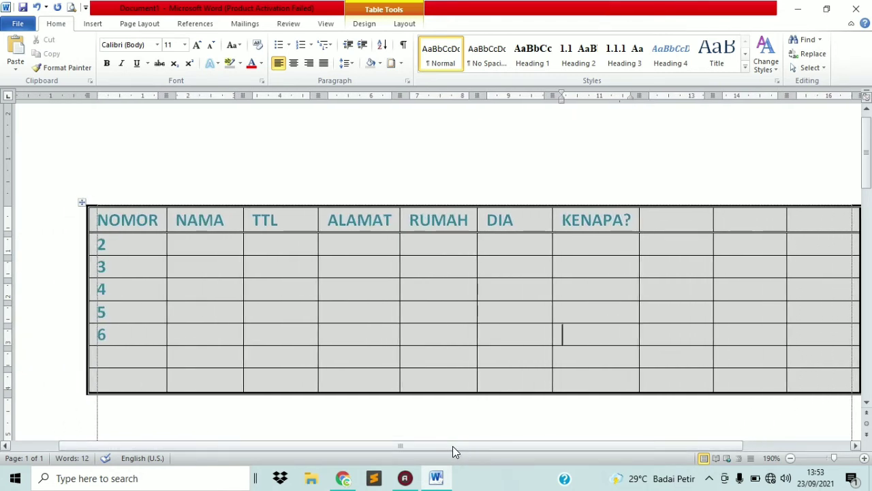
{"action": "left_click_drag", "start_coordinate": [151, 375], "coordinate": [731, 371]}
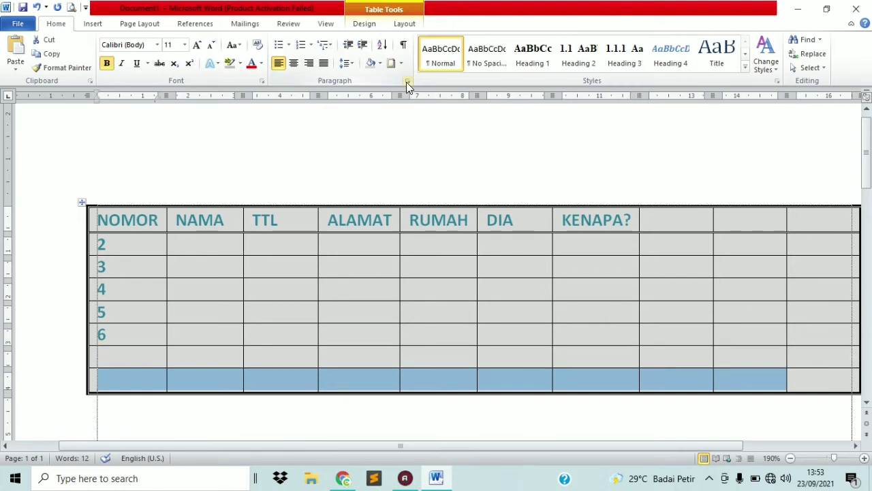
{"action": "left_click", "coordinate": [392, 63]}
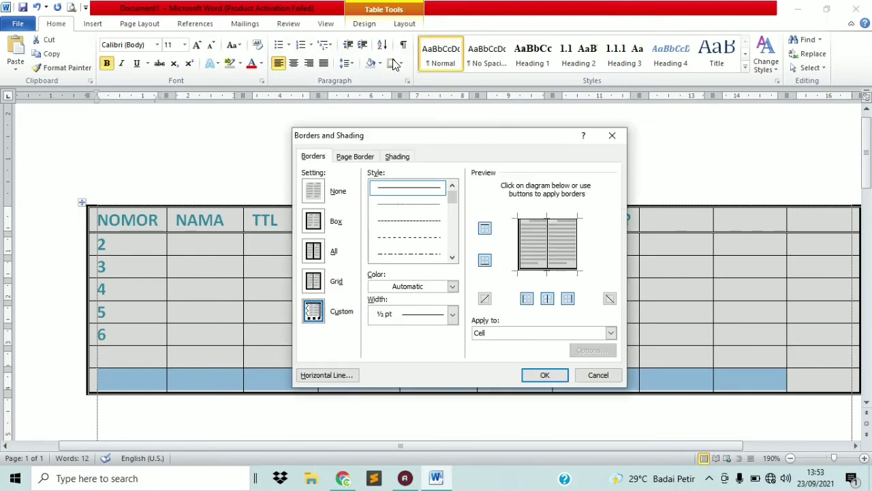
{"action": "left_click", "coordinate": [452, 257]}
{"action": "left_click", "coordinate": [451, 257]}
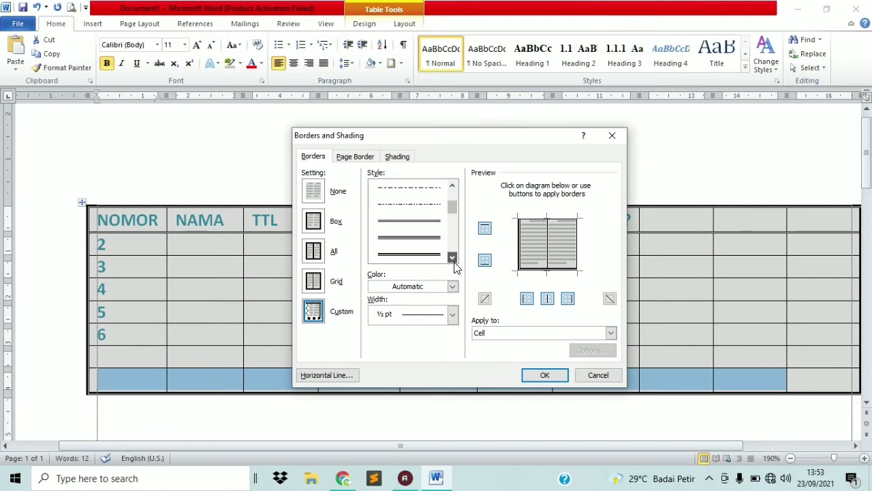
{"action": "left_click", "coordinate": [452, 257]}
{"action": "left_click", "coordinate": [452, 257]}
{"action": "left_click", "coordinate": [452, 257]}
{"action": "left_click", "coordinate": [452, 256]}
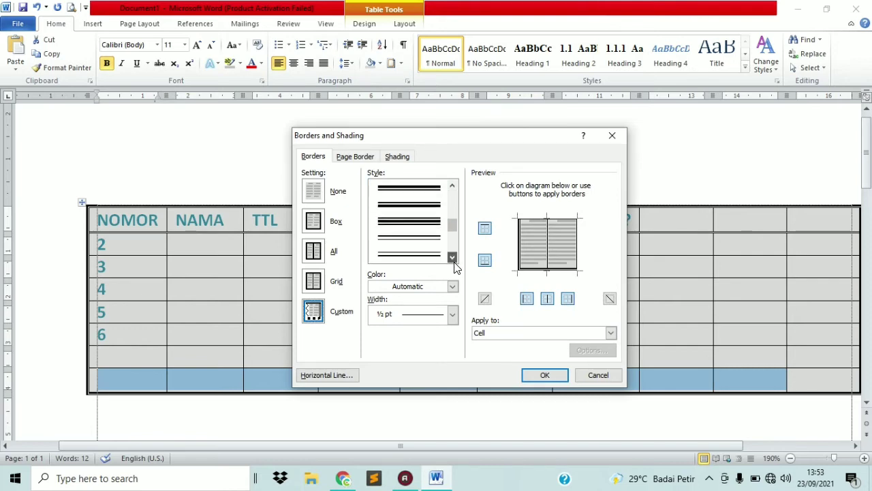
{"action": "left_click", "coordinate": [452, 257]}
{"action": "left_click", "coordinate": [452, 257]}
{"action": "left_click", "coordinate": [452, 257]}
{"action": "left_click", "coordinate": [452, 257]}
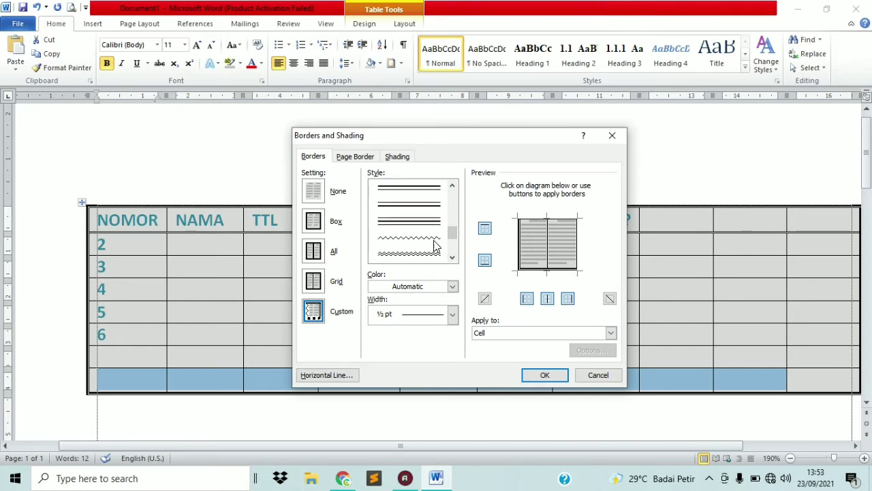
{"action": "left_click", "coordinate": [428, 238]}
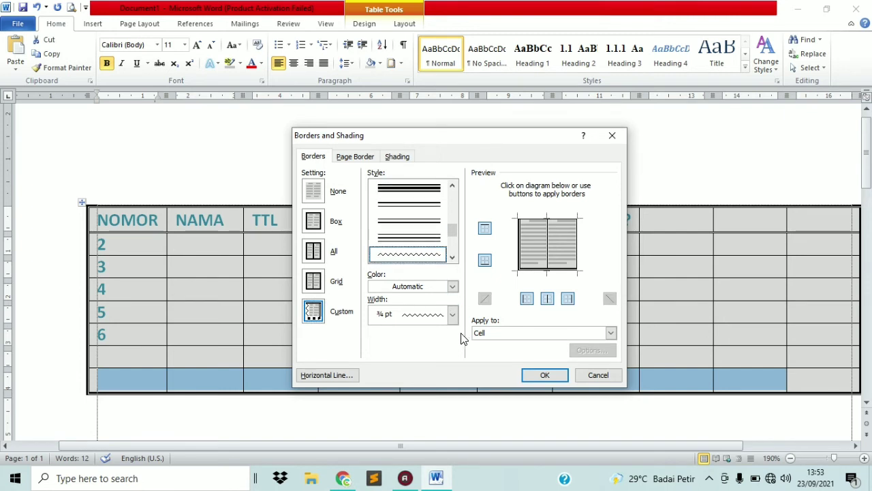
{"action": "left_click", "coordinate": [561, 222]}
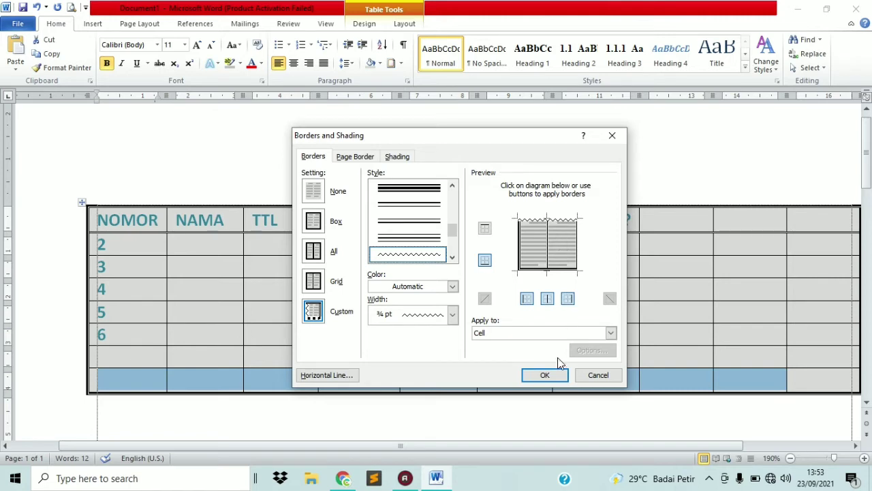
{"action": "left_click", "coordinate": [543, 378]}
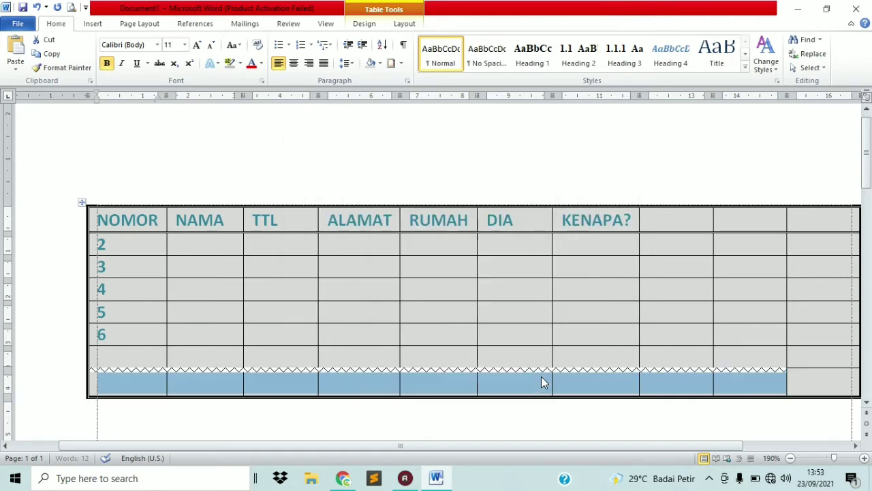
{"action": "left_click", "coordinate": [617, 315]}
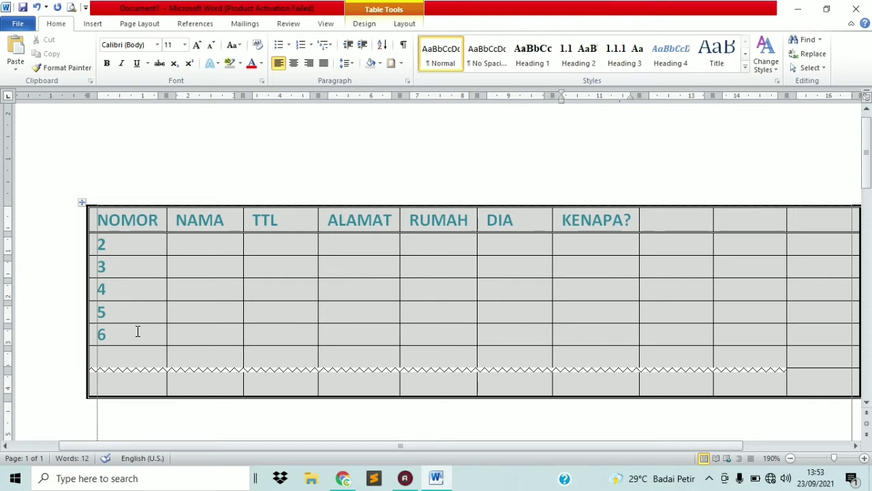
Apply a 3 pt light blue thick-and-thin line as the top border of all cells in the second-to-last row.
{"action": "left_click_drag", "start_coordinate": [129, 354], "coordinate": [811, 357]}
{"action": "left_click", "coordinate": [389, 62]}
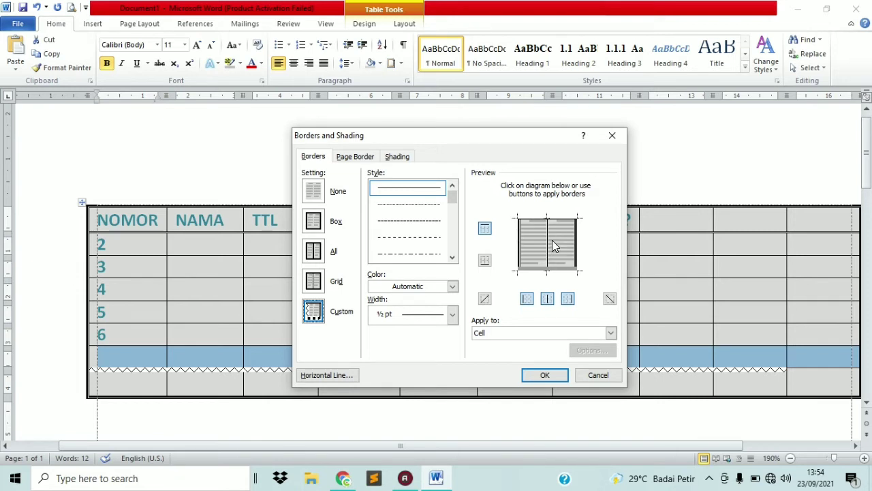
{"action": "left_click", "coordinate": [451, 258]}
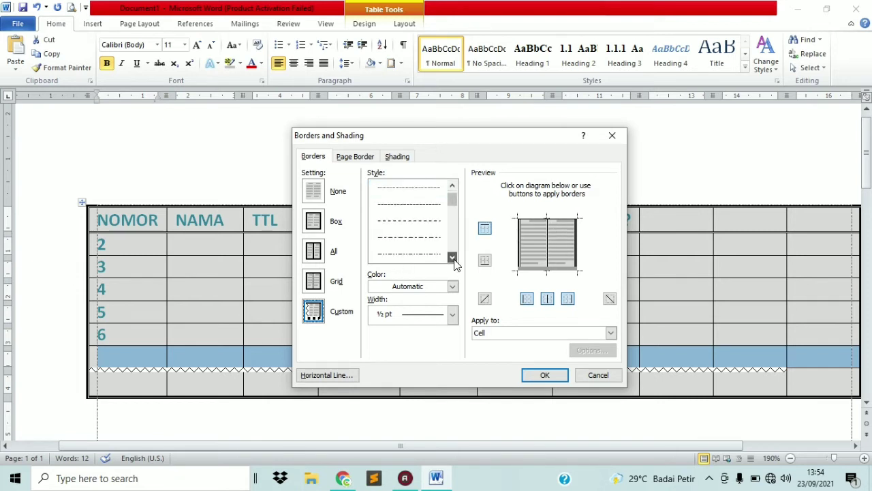
{"action": "left_click", "coordinate": [451, 258]}
{"action": "left_click", "coordinate": [451, 258]}
{"action": "left_click", "coordinate": [452, 258]}
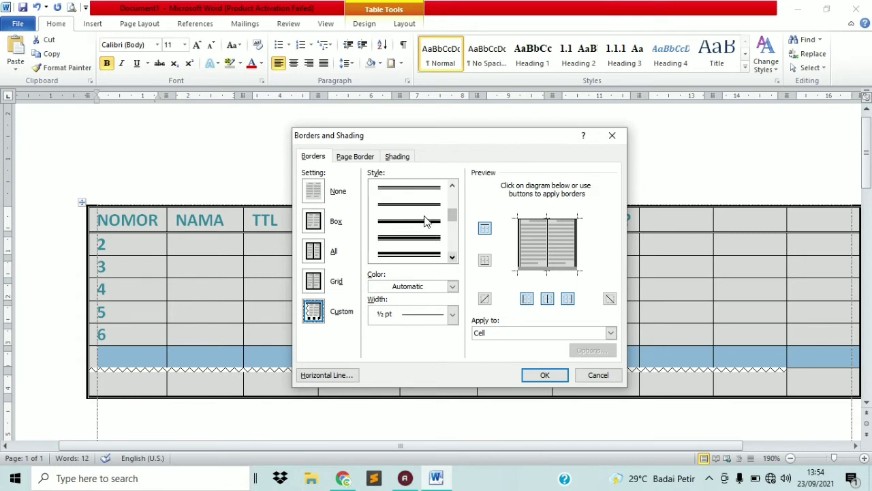
{"action": "left_click", "coordinate": [427, 221]}
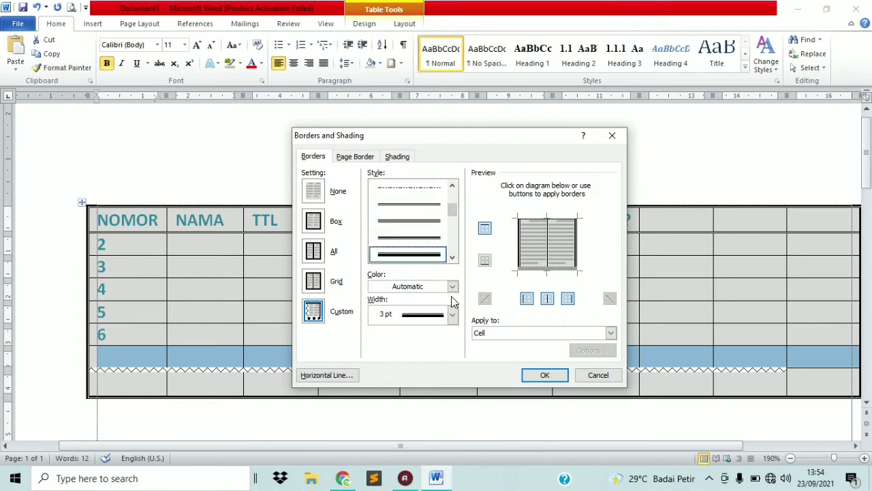
{"action": "left_click", "coordinate": [453, 287]}
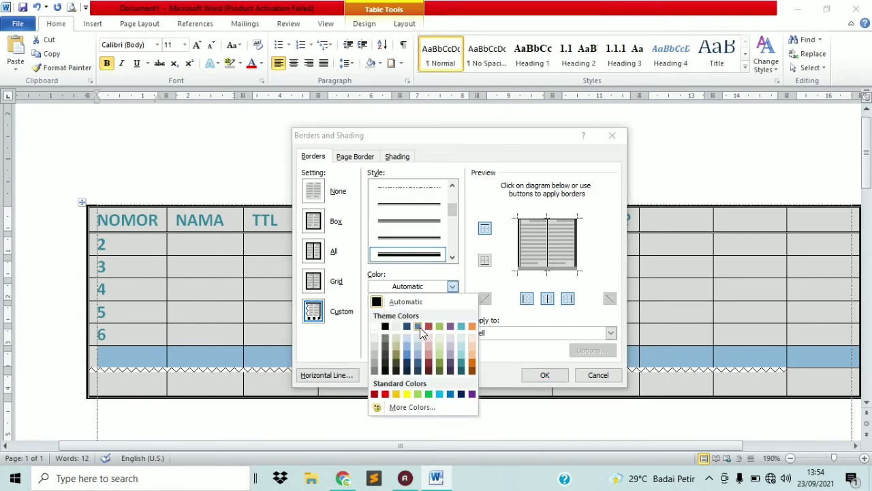
{"action": "left_click", "coordinate": [406, 344]}
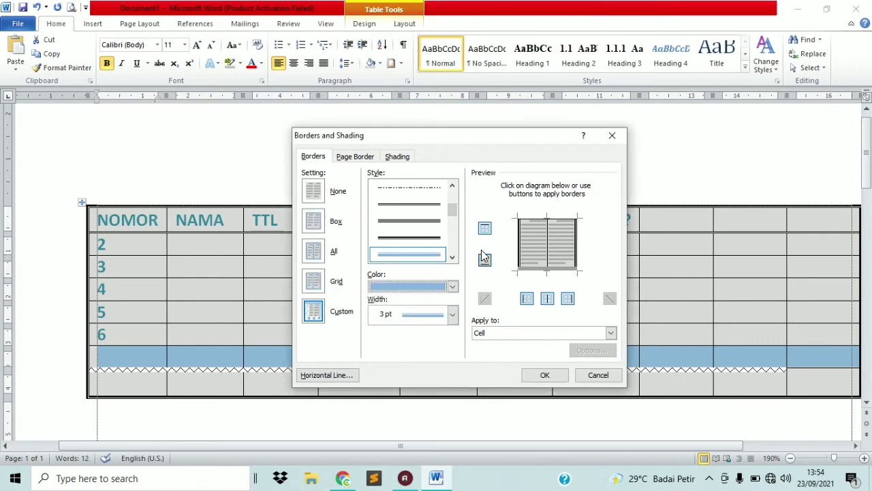
{"action": "left_click", "coordinate": [530, 217]}
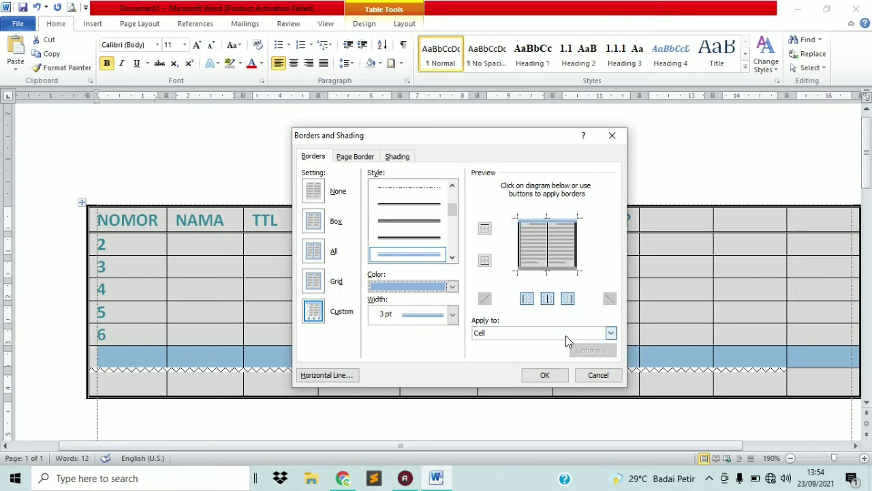
{"action": "left_click", "coordinate": [545, 375]}
{"action": "left_click", "coordinate": [642, 274]}
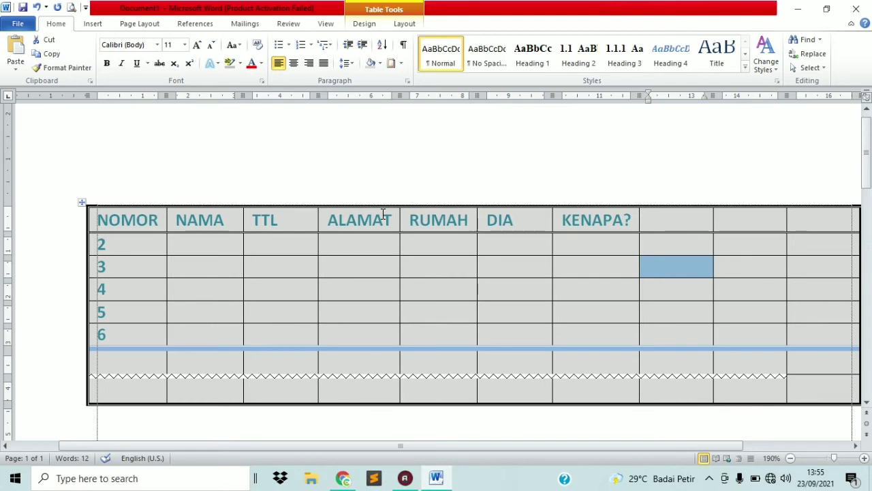
Insert a blank row directly above the row numbered 2.
{"action": "left_click", "coordinate": [368, 26]}
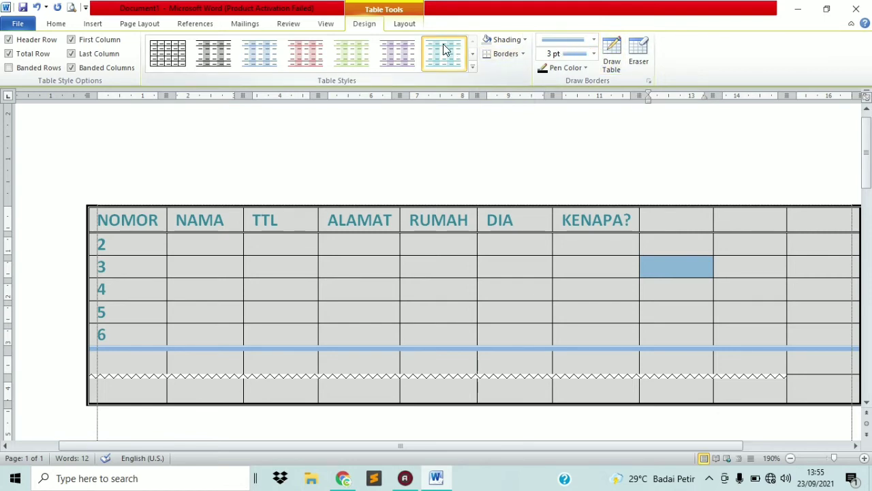
{"action": "left_click", "coordinate": [404, 26]}
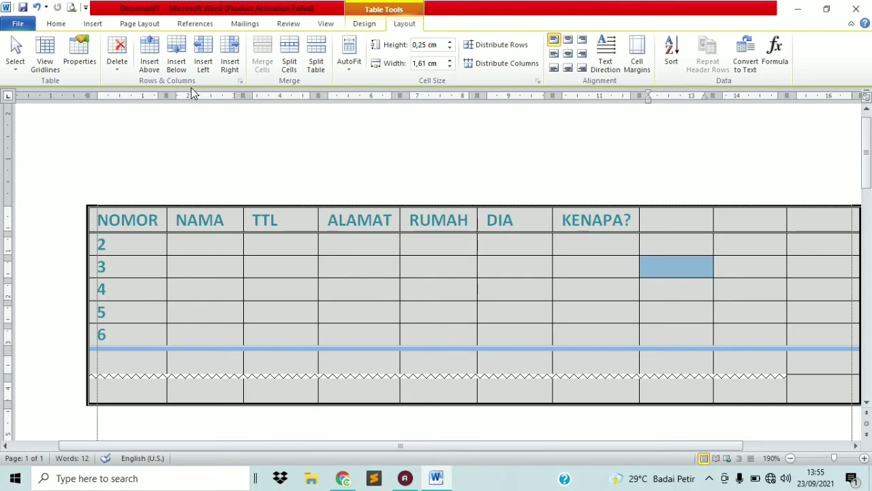
{"action": "left_click", "coordinate": [98, 245]}
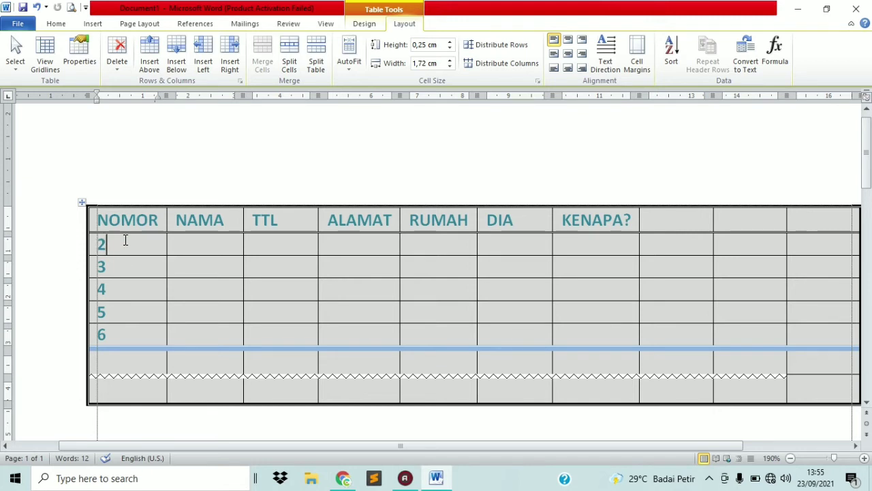
{"action": "left_click", "coordinate": [278, 246]}
{"action": "left_click", "coordinate": [150, 246]}
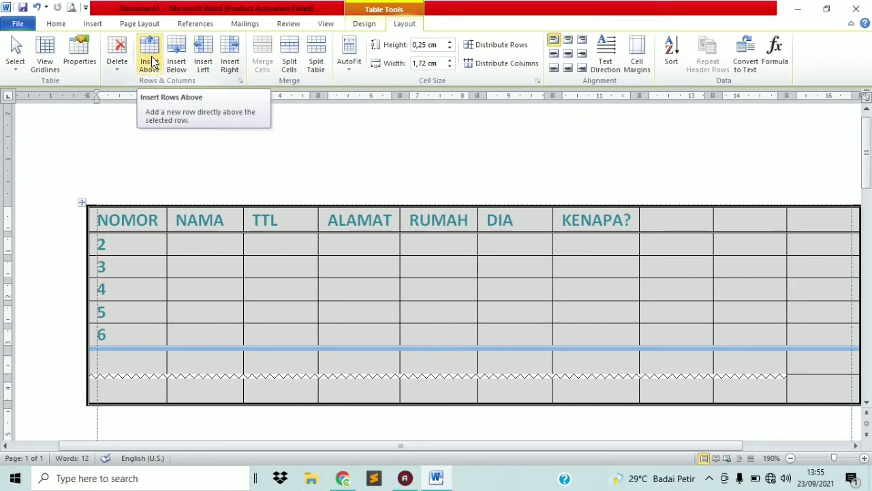
{"action": "left_click", "coordinate": [151, 62]}
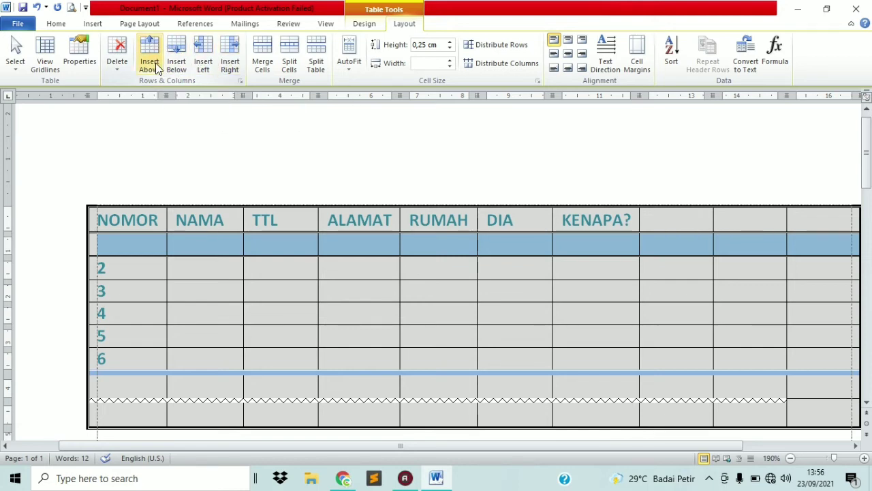
Insert another blank row below the selected blank row and one more above that new row.
{"action": "left_click", "coordinate": [175, 63]}
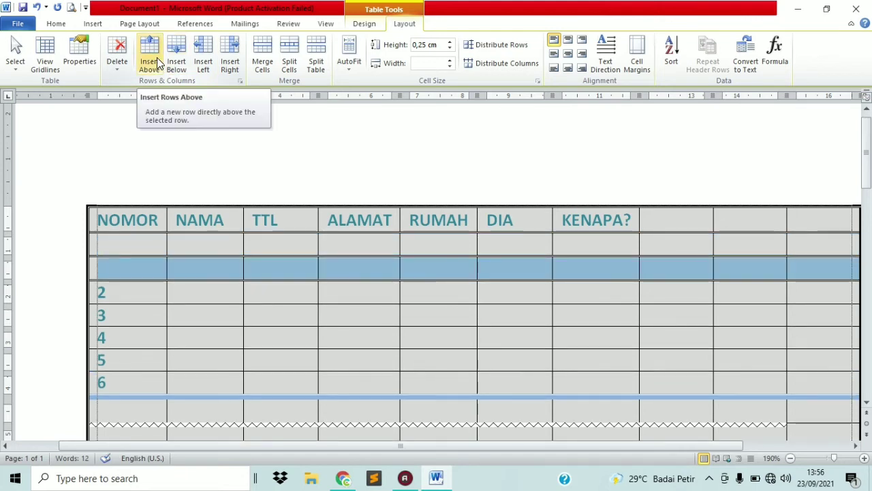
{"action": "left_click", "coordinate": [156, 57]}
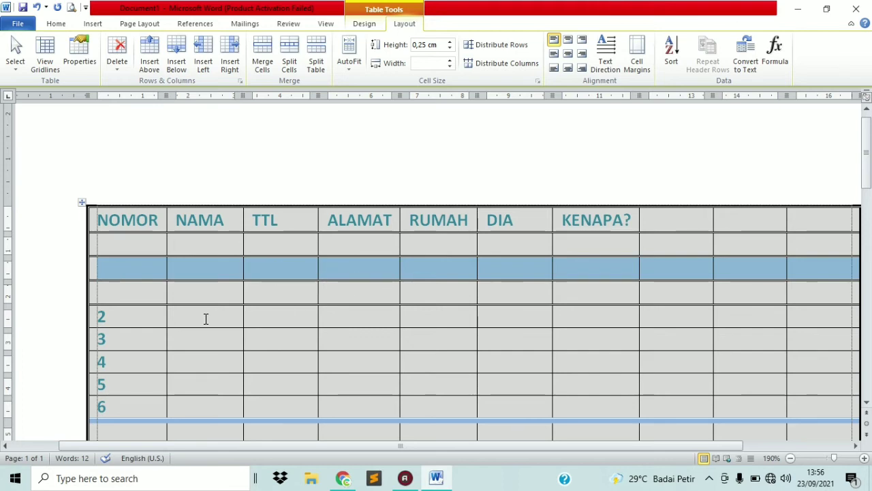
{"action": "left_click", "coordinate": [148, 291]}
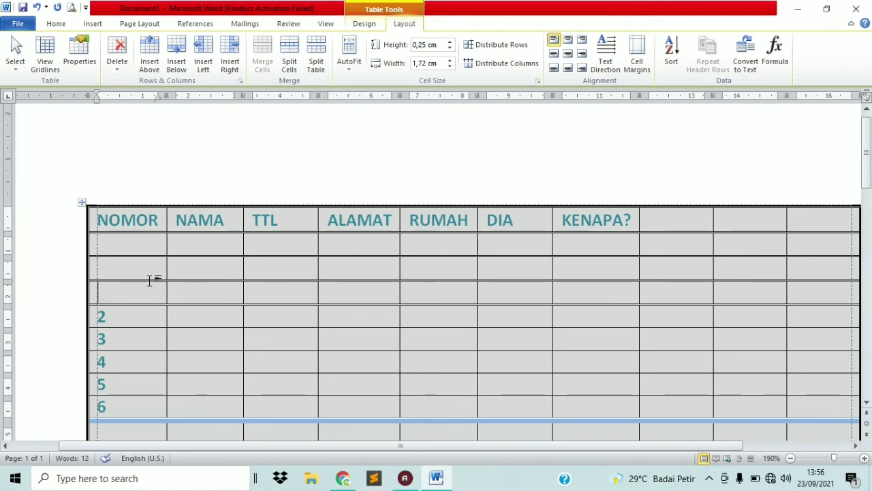
Delete the first two blank rows directly below the header row.
{"action": "left_click_drag", "start_coordinate": [156, 241], "coordinate": [801, 262]}
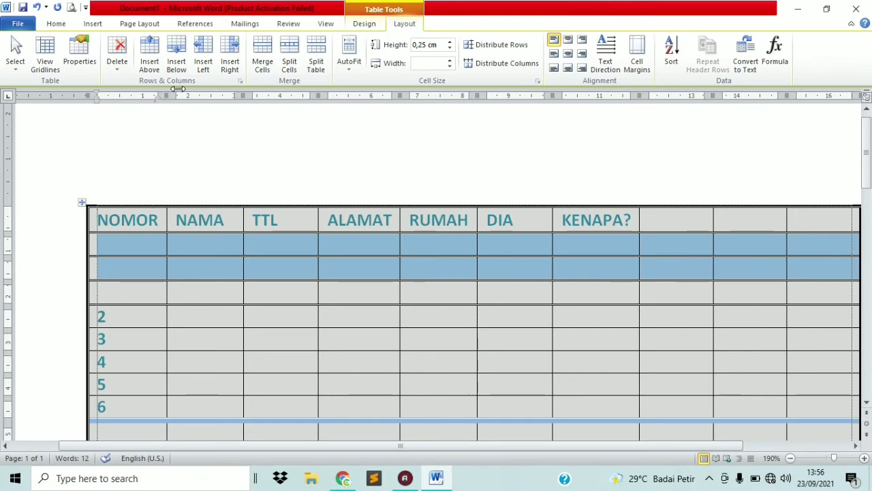
{"action": "left_click", "coordinate": [120, 71]}
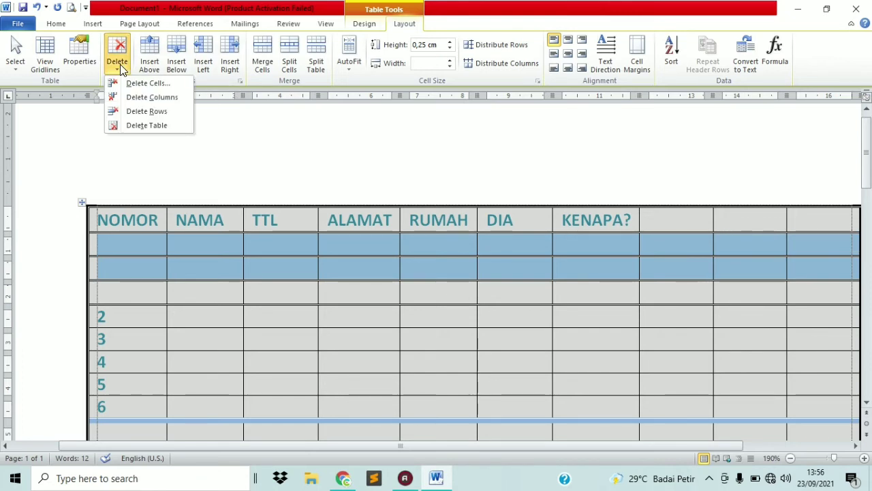
{"action": "left_click", "coordinate": [144, 111]}
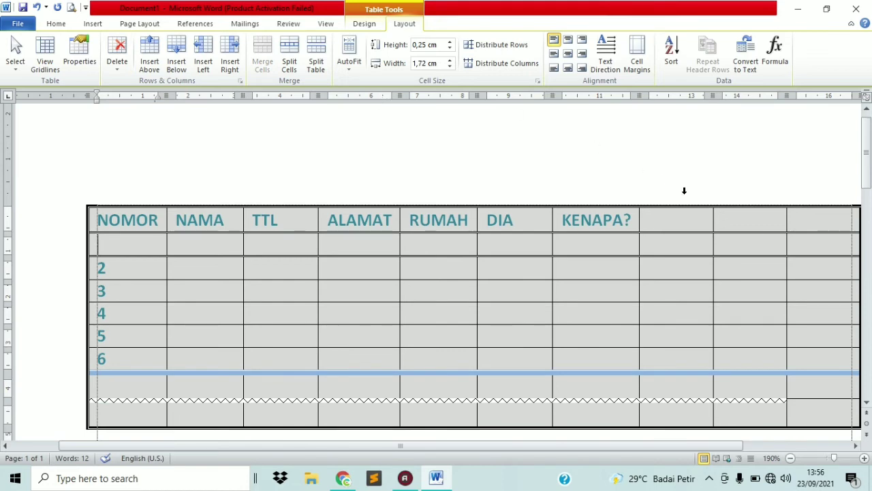
Delete the three empty columns after the KENAPA? column.
{"action": "left_click_drag", "start_coordinate": [685, 220], "coordinate": [802, 302]}
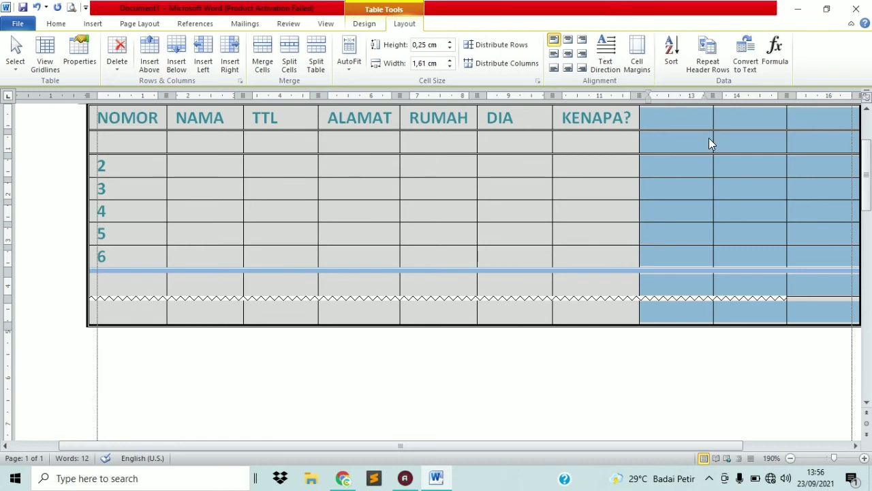
{"action": "left_click", "coordinate": [110, 64]}
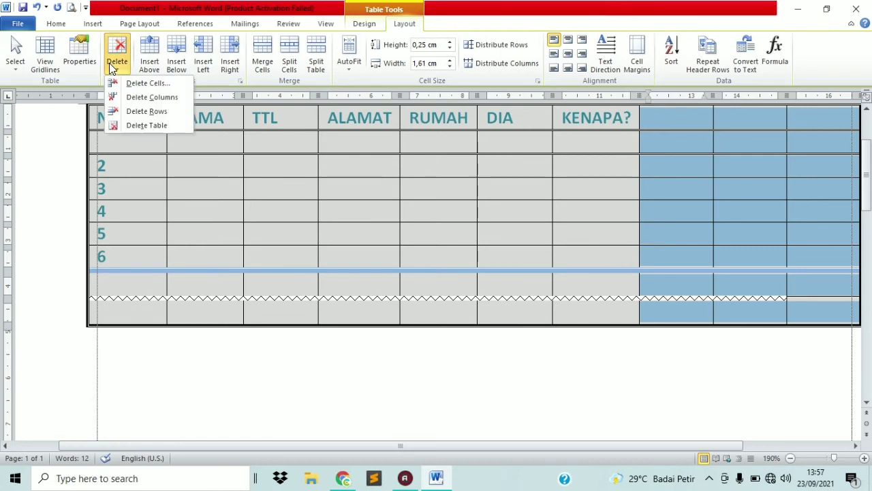
{"action": "left_click", "coordinate": [130, 101]}
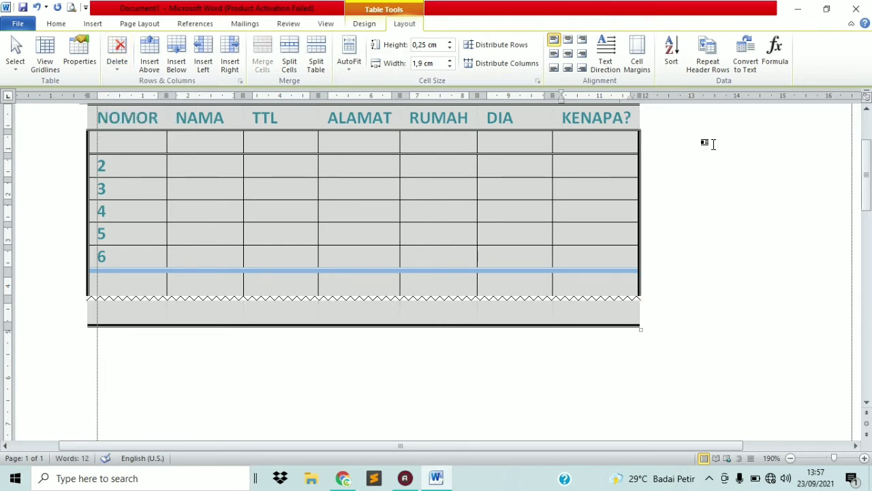
{"action": "scroll", "coordinate": [869, 198], "scroll_direction": "up", "scroll_amount": 3}
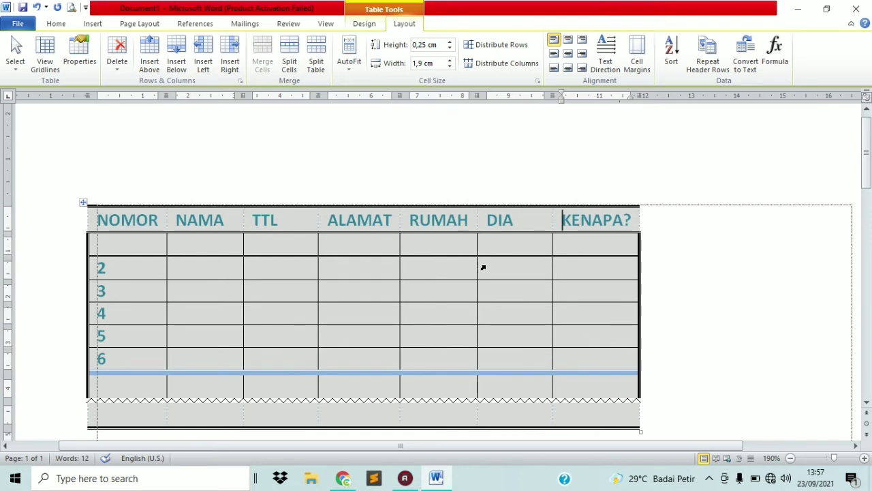
{"action": "left_click", "coordinate": [311, 285]}
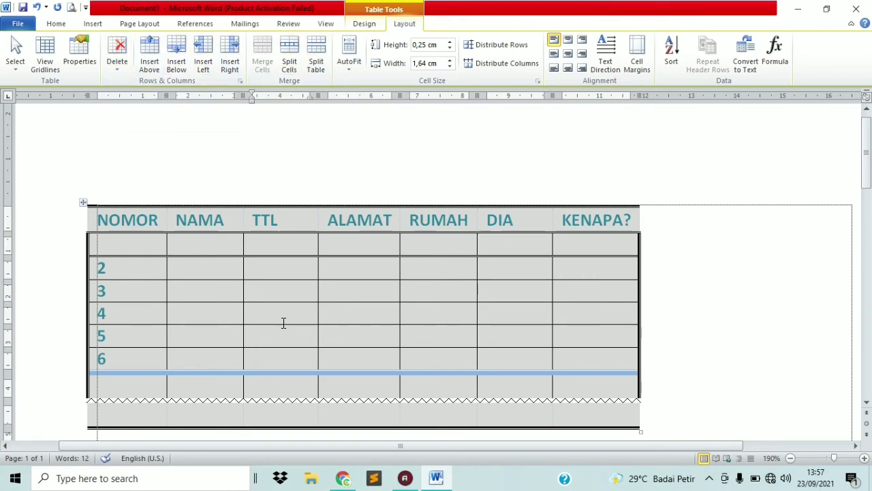
{"action": "left_click", "coordinate": [864, 458]}
{"action": "left_click", "coordinate": [864, 458]}
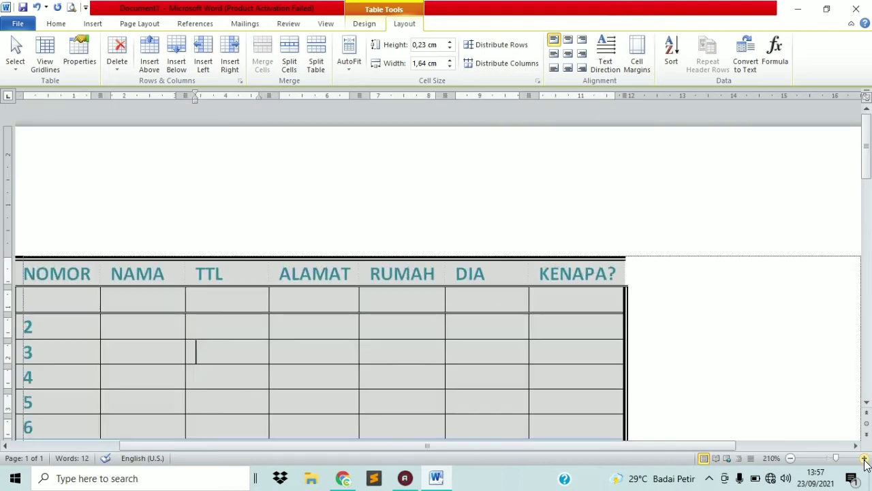
Merge all cells of the blank row directly below the header row into one cell.
{"action": "left_click", "coordinate": [864, 458]}
{"action": "left_click", "coordinate": [864, 458]}
{"action": "left_click", "coordinate": [864, 458]}
{"action": "left_click", "coordinate": [864, 458]}
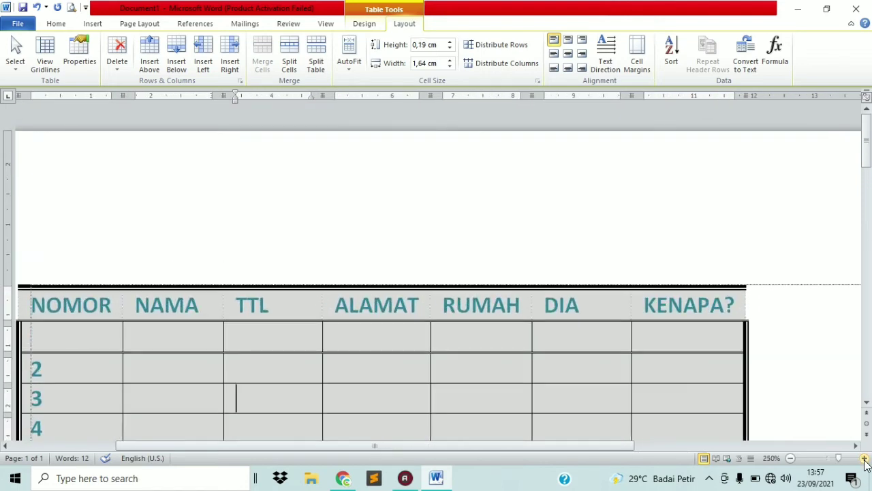
{"action": "mouse_move", "coordinate": [866, 162]}
{"action": "left_mouse_down"}
{"action": "mouse_move", "coordinate": [868, 184]}
{"action": "mouse_move", "coordinate": [868, 173]}
{"action": "left_mouse_up"}
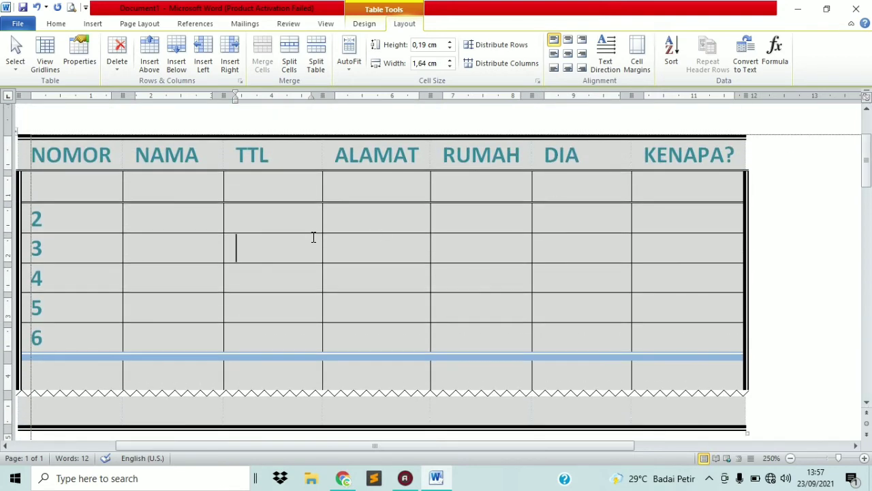
{"action": "left_click", "coordinate": [97, 184]}
{"action": "left_click_drag", "start_coordinate": [97, 184], "coordinate": [675, 191]}
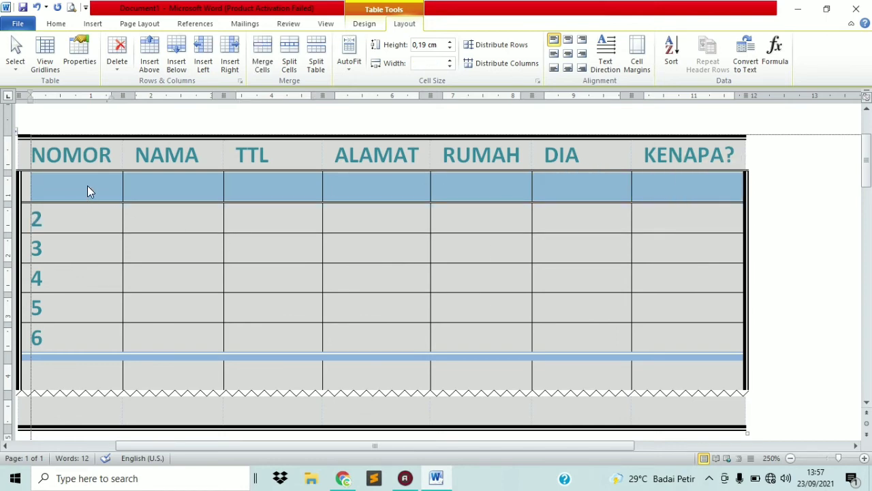
{"action": "left_click_drag", "start_coordinate": [87, 191], "coordinate": [688, 191]}
{"action": "left_click", "coordinate": [263, 65]}
{"action": "left_click", "coordinate": [278, 220]}
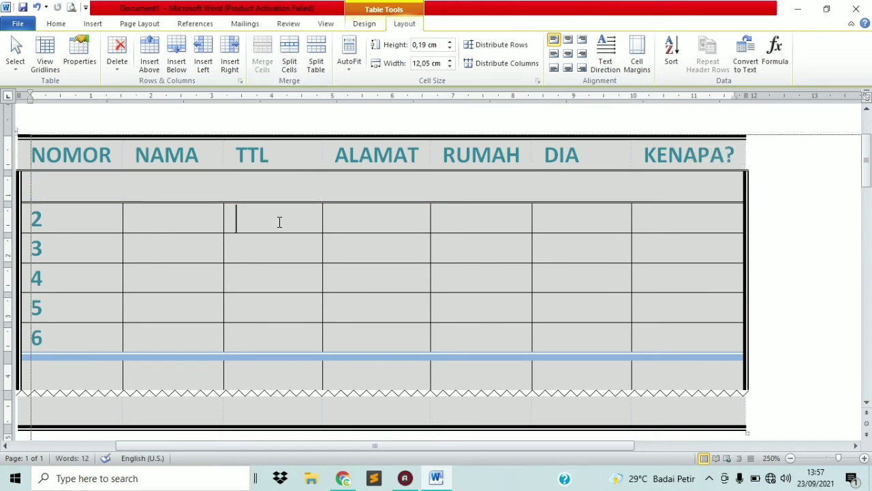
{"action": "left_click", "coordinate": [201, 195]}
Merge the DIA and KENAPA? cells in the blank row directly below row 6.
{"action": "left_click_drag", "start_coordinate": [587, 369], "coordinate": [684, 359]}
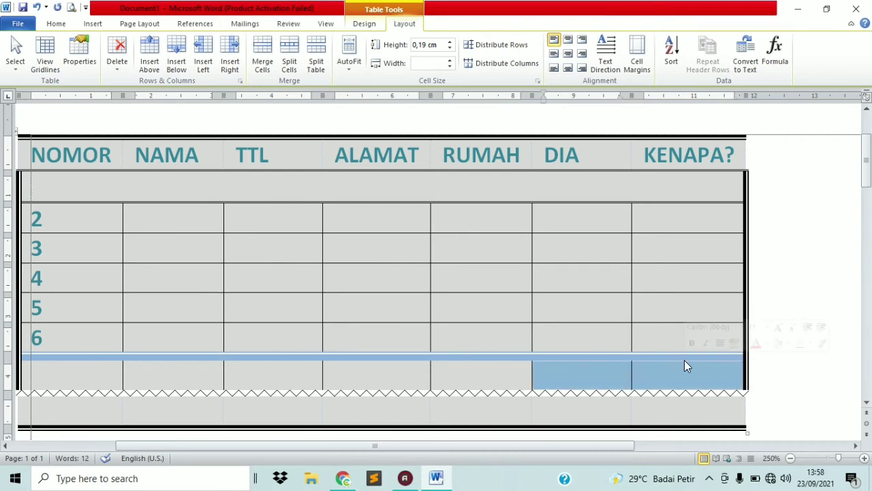
{"action": "left_click", "coordinate": [264, 66]}
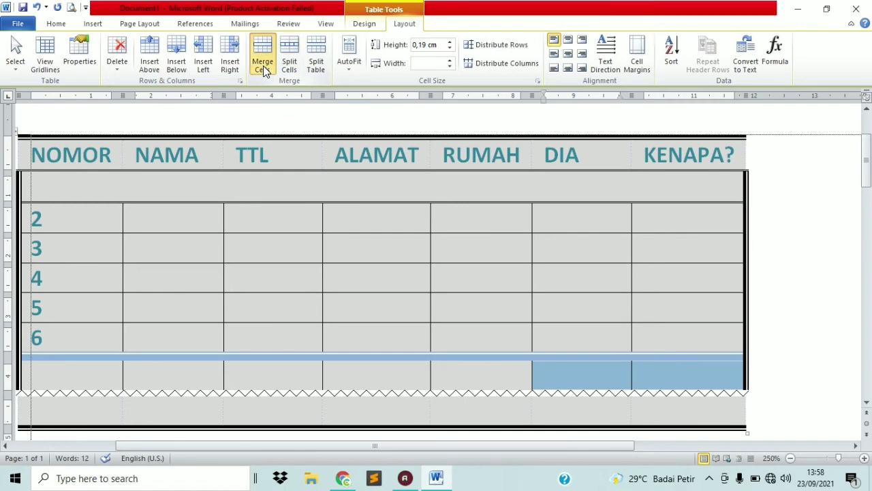
{"action": "left_click", "coordinate": [473, 270]}
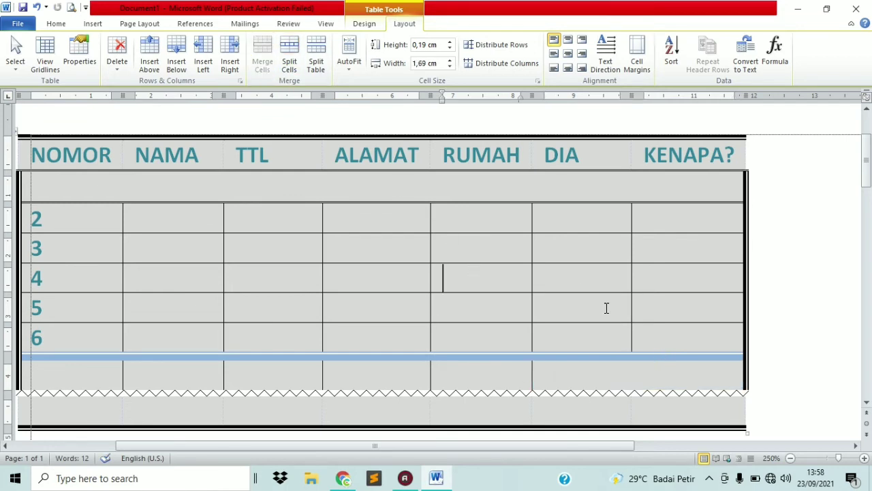
Merge the DIA and KENAPA? cells of rows 2 through 6 into a single cell.
{"action": "left_click_drag", "start_coordinate": [570, 218], "coordinate": [658, 334]}
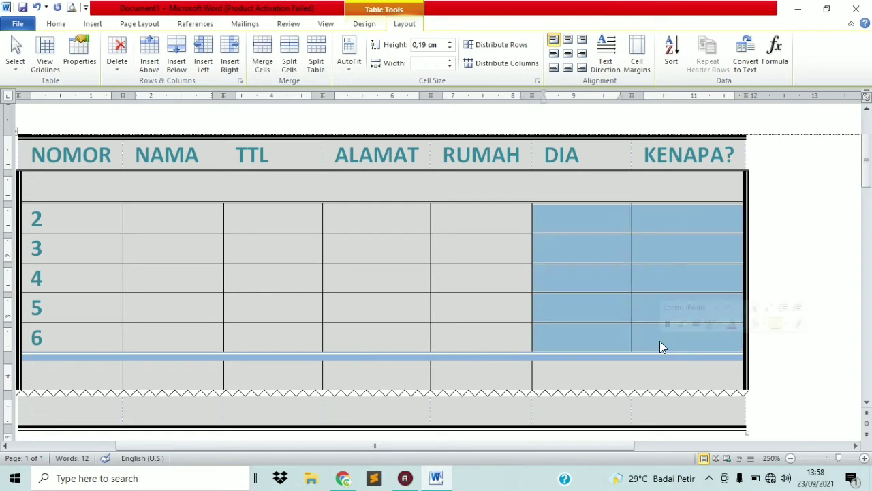
{"action": "left_click", "coordinate": [261, 60]}
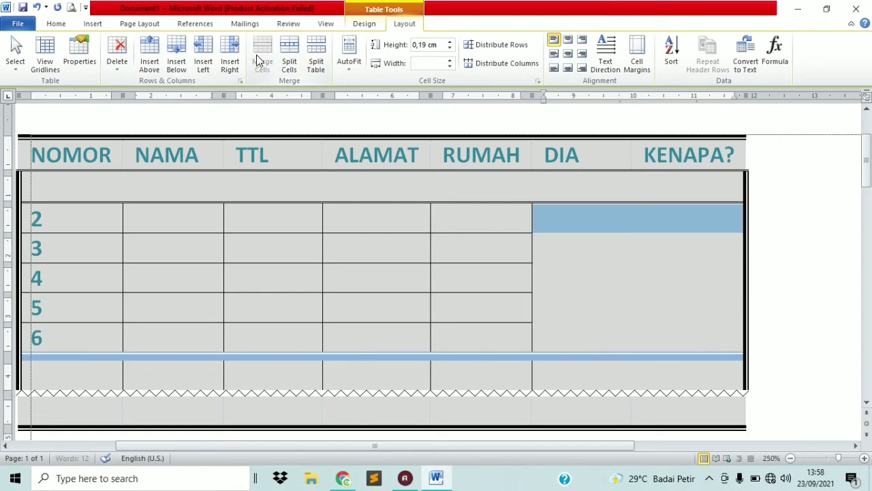
{"action": "left_click", "coordinate": [580, 218]}
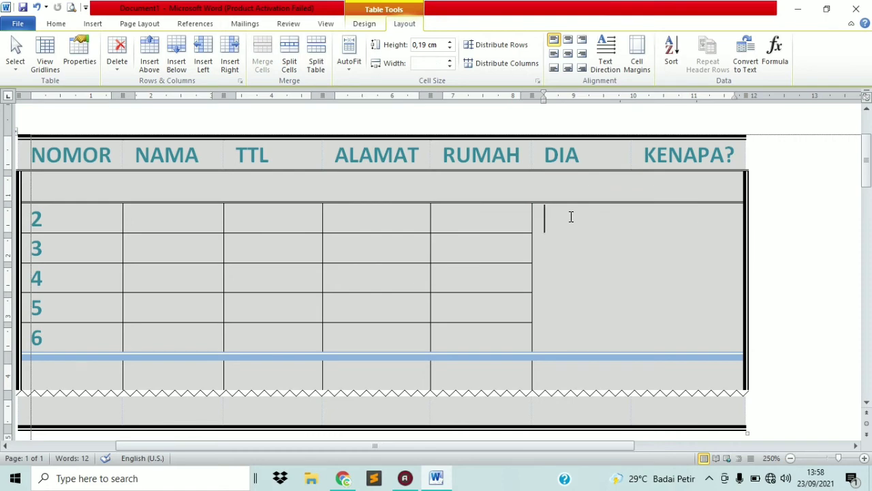
Split the large merged cell under DIA and KENAPA? into 1 column and 5 rows.
{"action": "left_click", "coordinate": [286, 43]}
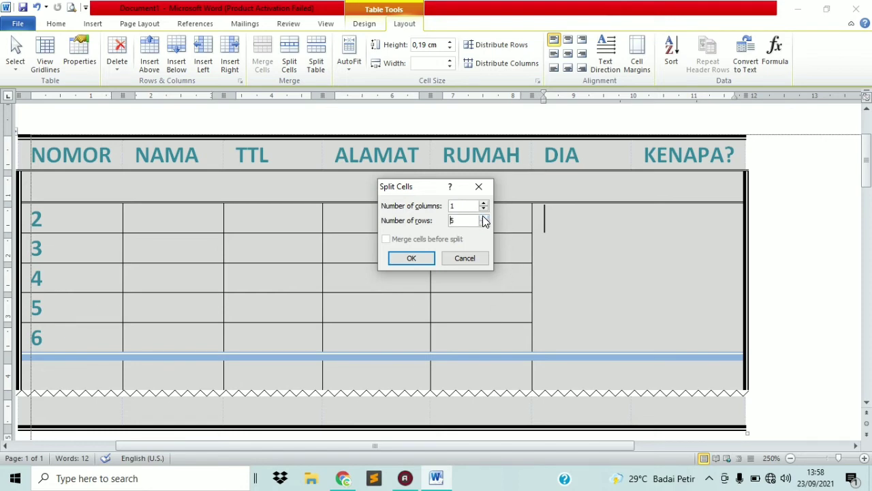
{"action": "left_click", "coordinate": [412, 258]}
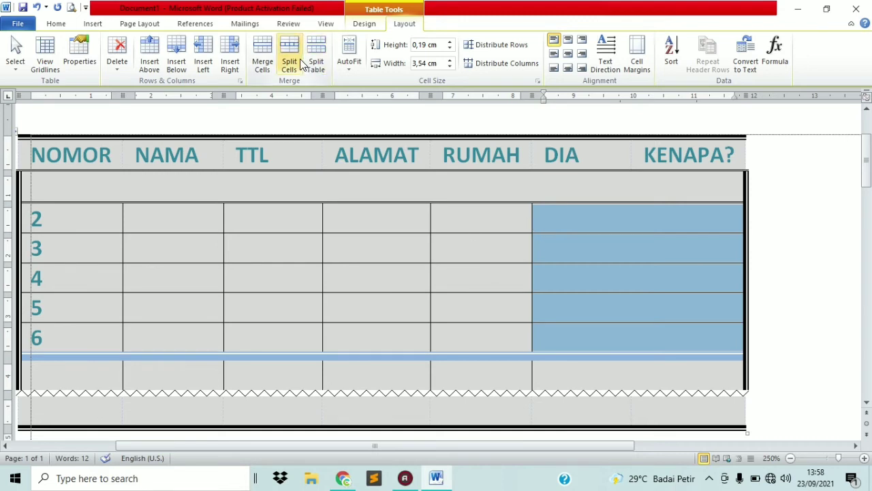
{"action": "left_click", "coordinate": [616, 225]}
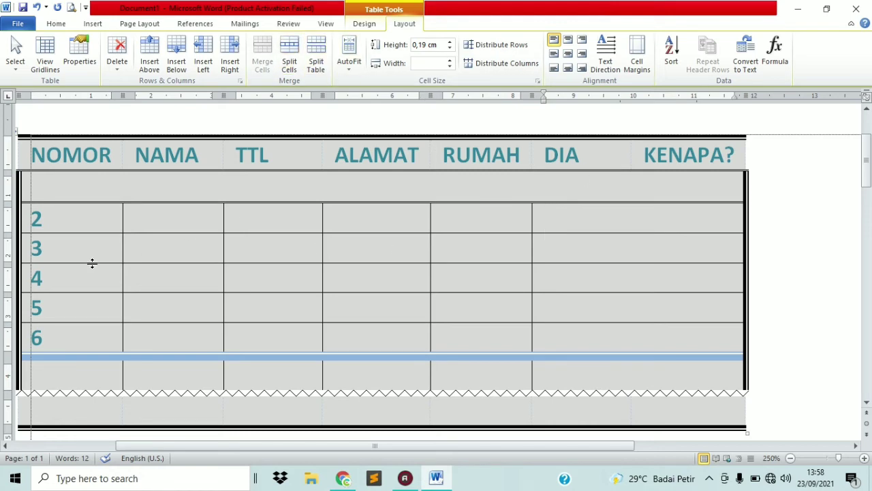
Try splitting the table at the row numbered 3, and undo the split.
{"action": "left_click_drag", "start_coordinate": [64, 253], "coordinate": [584, 239]}
{"action": "left_click", "coordinate": [584, 238]}
{"action": "left_click", "coordinate": [300, 247]}
{"action": "left_click", "coordinate": [316, 61]}
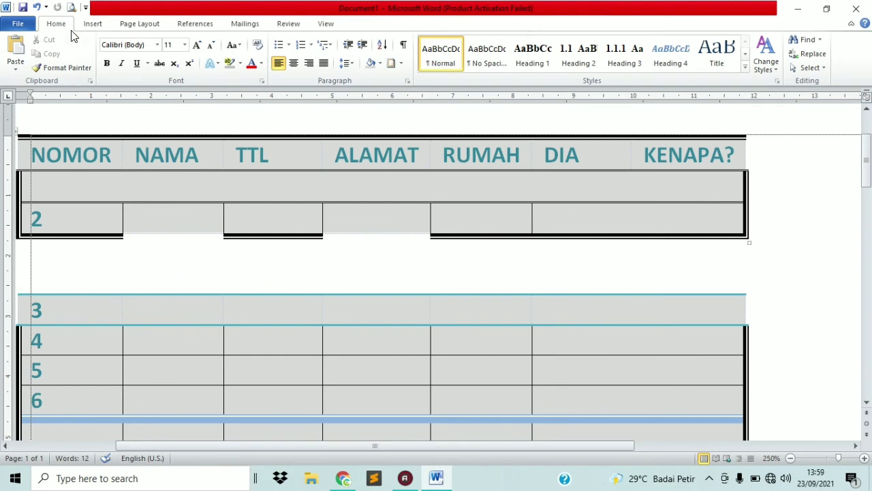
{"action": "left_click", "coordinate": [38, 7]}
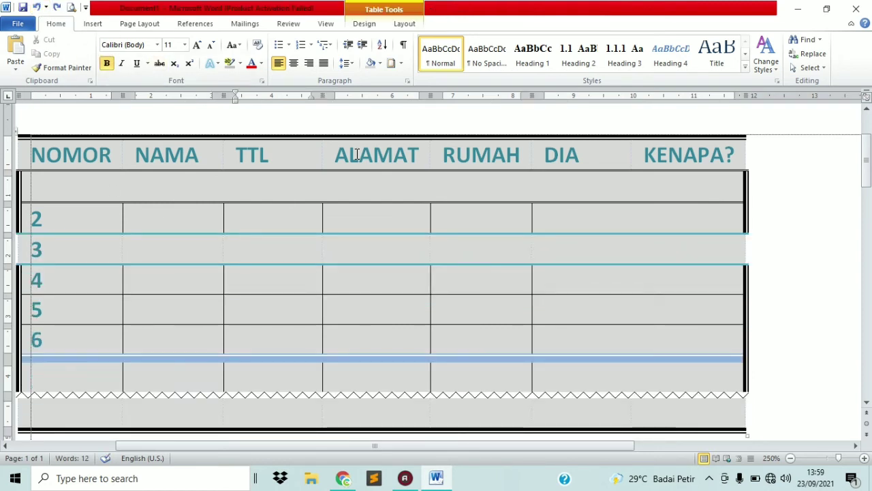
Widen the NOMOR column to about 2.19 cm, the TTL column to about 1.83 cm, and the ALAMAT column as well.
{"action": "left_click", "coordinate": [401, 26]}
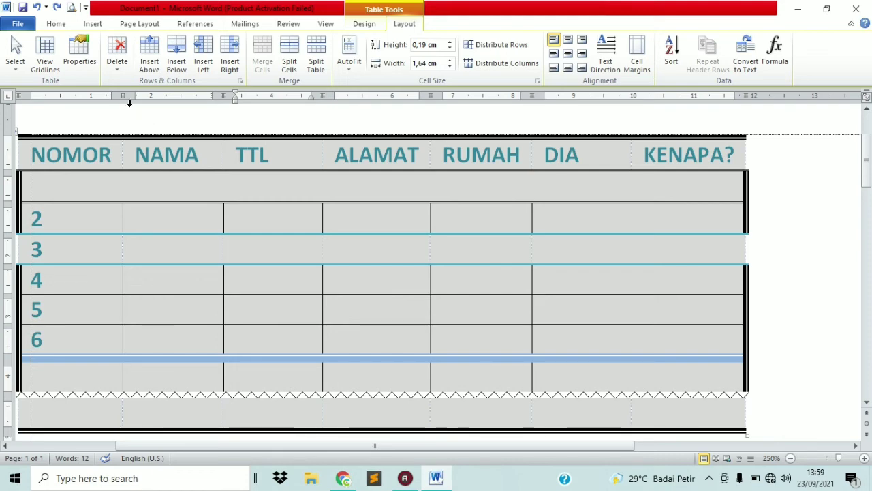
{"action": "left_click_drag", "start_coordinate": [123, 96], "coordinate": [149, 96]}
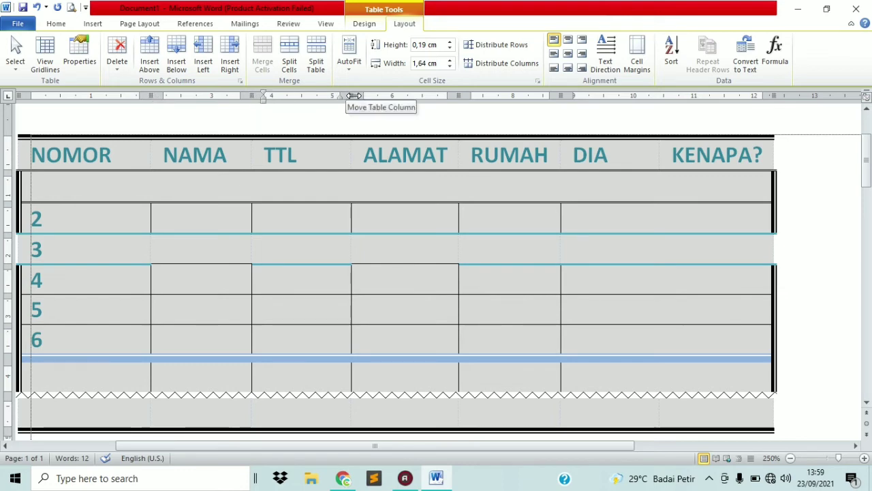
{"action": "mouse_move", "coordinate": [362, 96]}
{"action": "left_mouse_down"}
{"action": "mouse_move", "coordinate": [394, 96]}
{"action": "mouse_move", "coordinate": [362, 96]}
{"action": "left_mouse_up"}
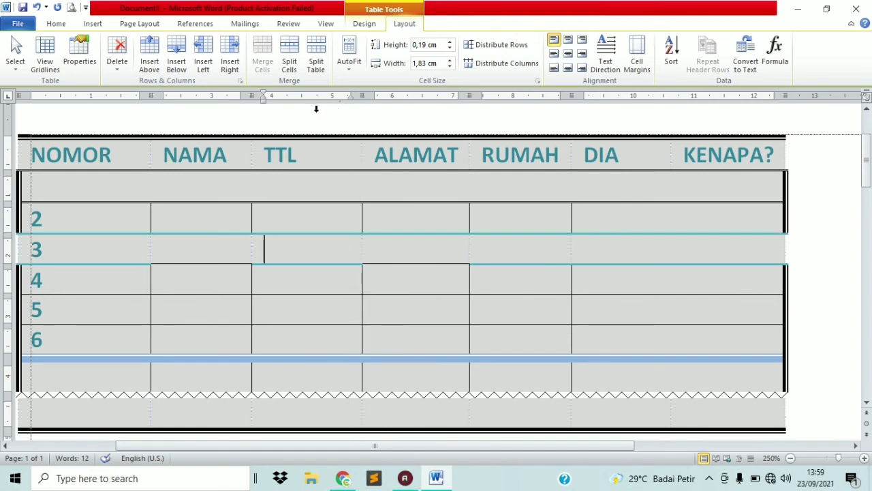
{"action": "left_click_drag", "start_coordinate": [469, 96], "coordinate": [498, 96]}
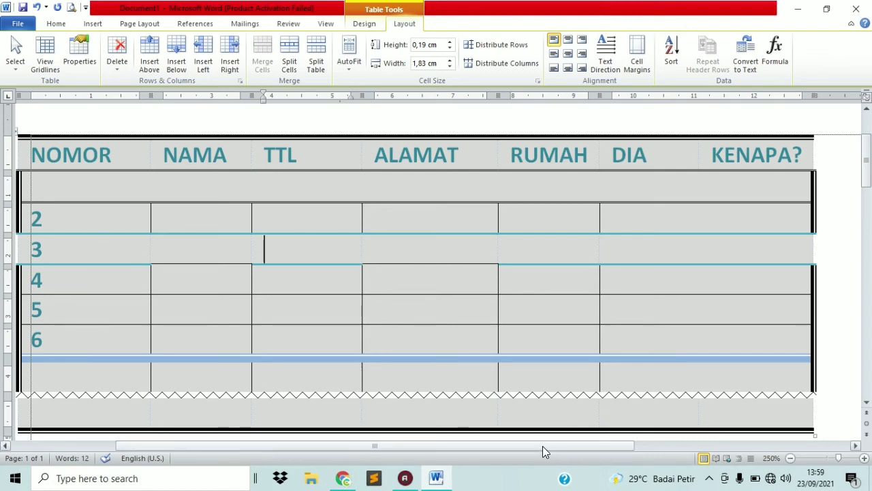
Set the height of the row numbered 3 to 0.5 cm.
{"action": "mouse_move", "coordinate": [543, 446]}
{"action": "left_mouse_down"}
{"action": "mouse_move", "coordinate": [486, 454]}
{"action": "mouse_move", "coordinate": [538, 447]}
{"action": "left_mouse_up"}
{"action": "left_click", "coordinate": [450, 49]}
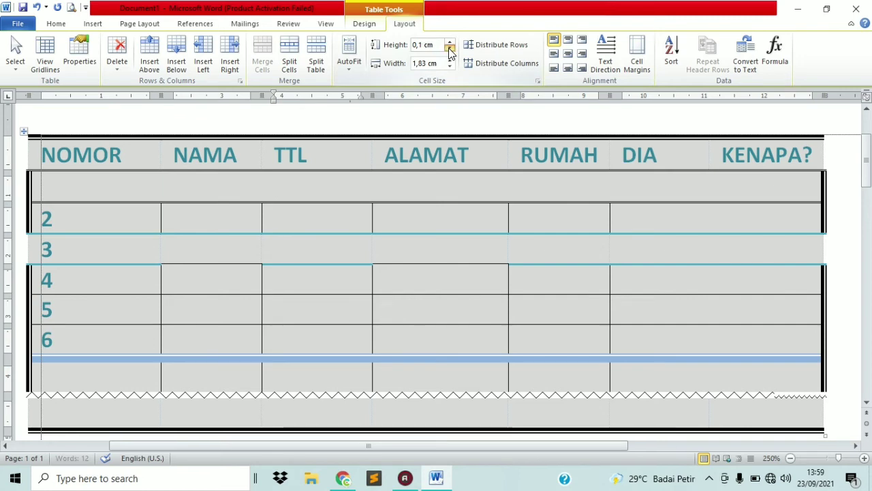
{"action": "left_click", "coordinate": [449, 48]}
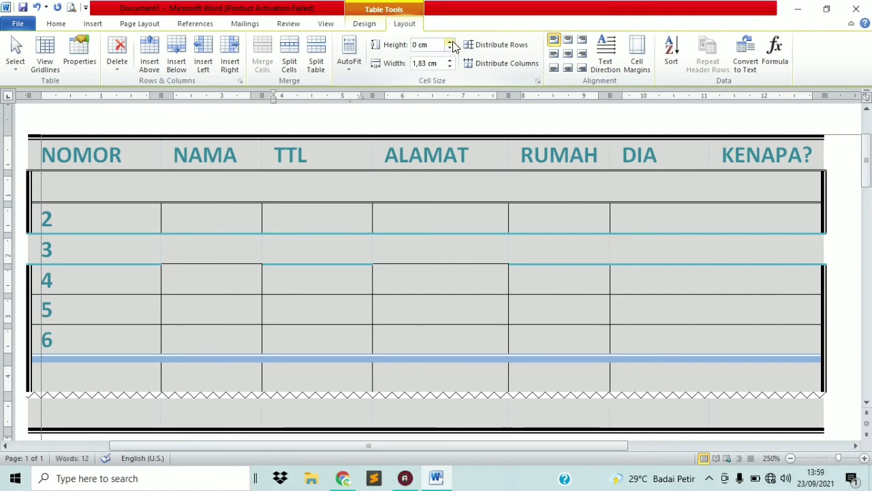
{"action": "left_click", "coordinate": [451, 42]}
{"action": "left_click", "coordinate": [450, 42]}
{"action": "left_click", "coordinate": [451, 42]}
{"action": "left_click", "coordinate": [451, 42]}
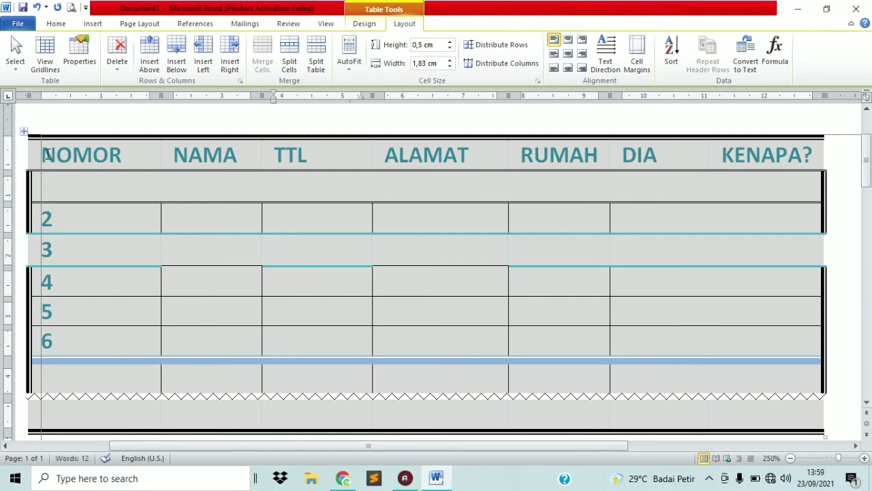
Select the whole table and set its row height to 1 cm.
{"action": "left_click", "coordinate": [23, 130]}
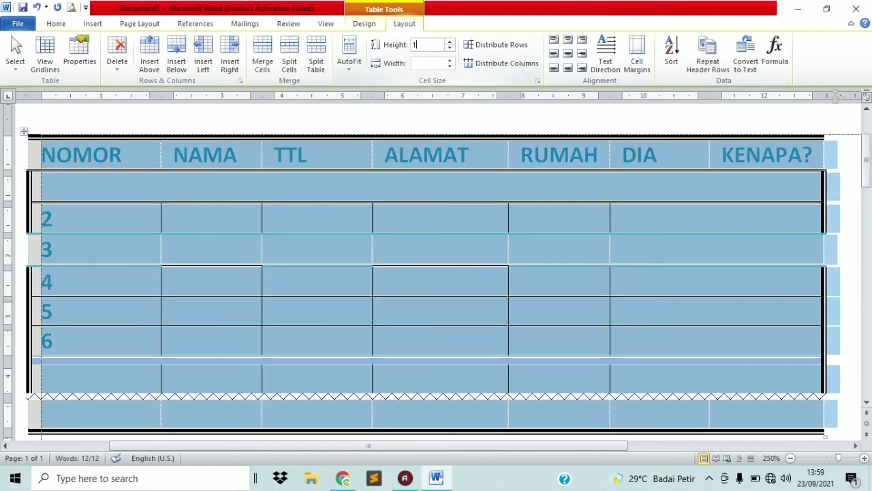
{"action": "left_click", "coordinate": [429, 45]}
{"action": "type", "text": "1"}
{"action": "key", "text": "Return"}
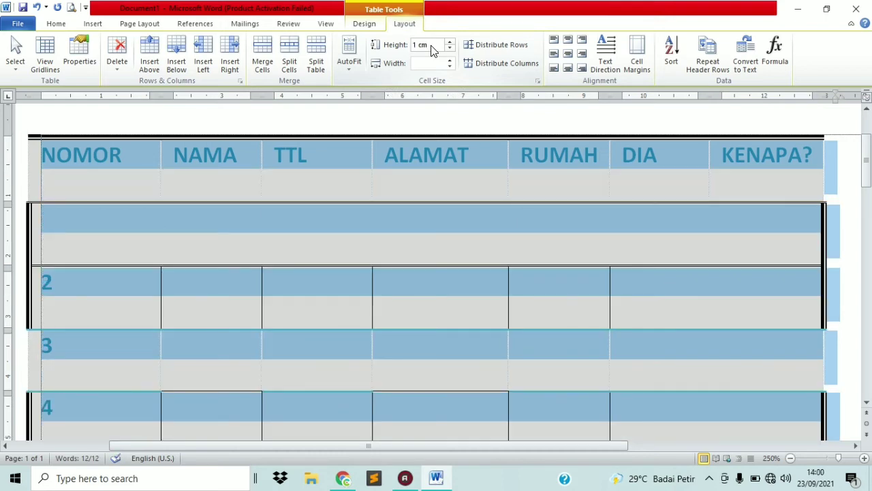
Try one narrower cell width across the whole table, and undo the width change.
{"action": "left_click", "coordinate": [429, 63]}
{"action": "key", "text": "Return"}
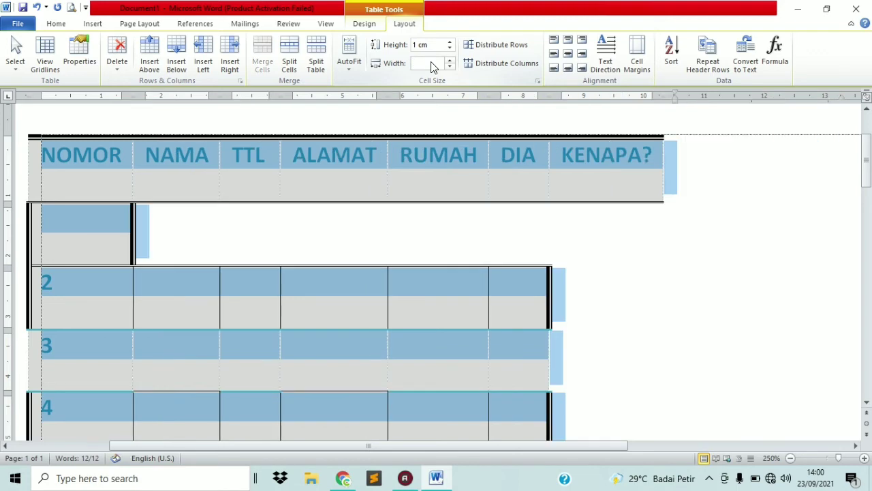
{"action": "left_click", "coordinate": [483, 312]}
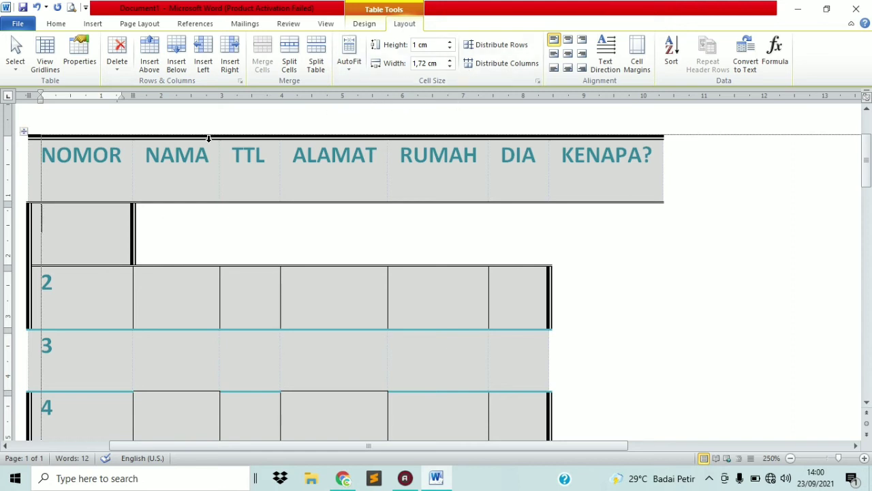
{"action": "left_click", "coordinate": [36, 7]}
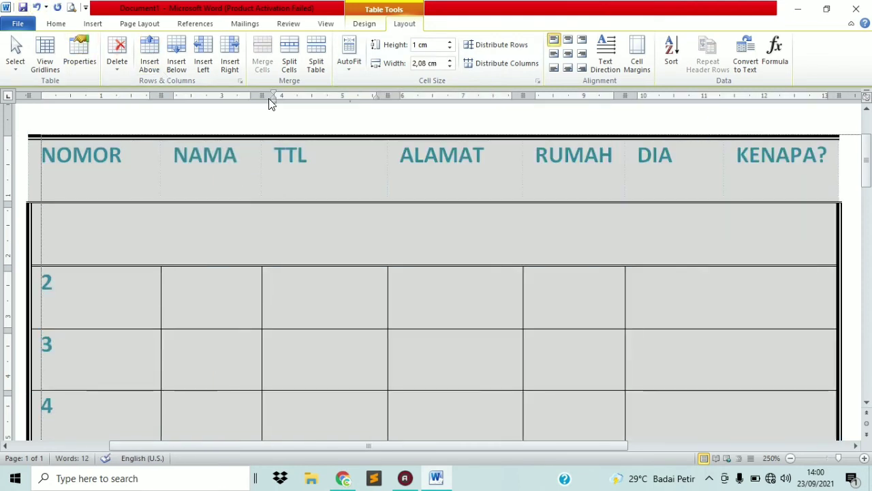
Align the NOMOR header text to the top center of its cell.
{"action": "left_click", "coordinate": [149, 154]}
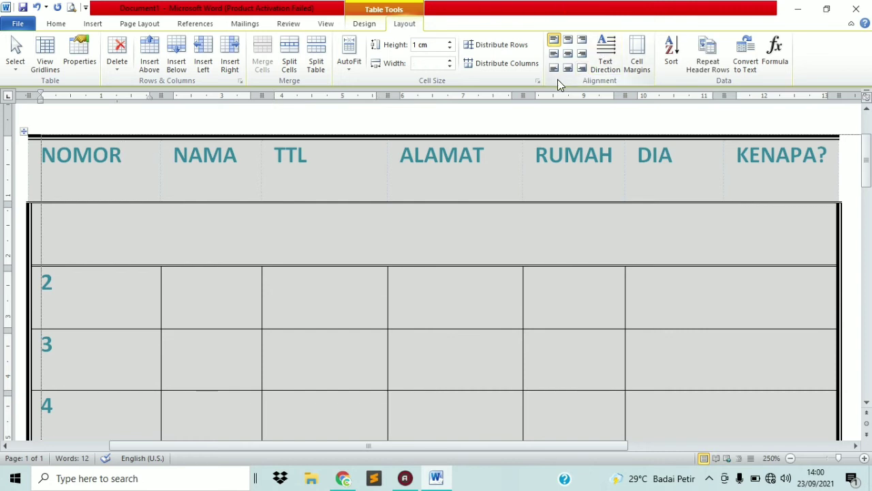
{"action": "left_click", "coordinate": [558, 42]}
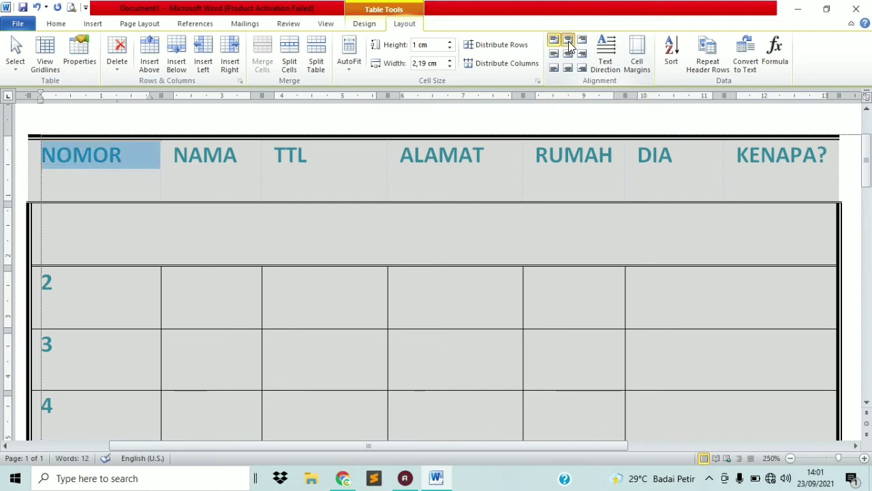
{"action": "left_click", "coordinate": [569, 42]}
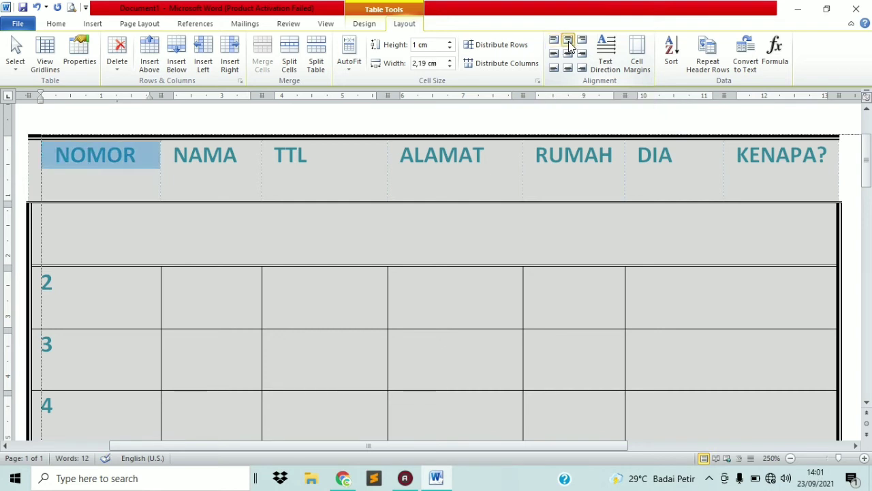
Try top center, top right, center right and center alignment on the TTL header cell, and set it to center left.
{"action": "left_click", "coordinate": [327, 168]}
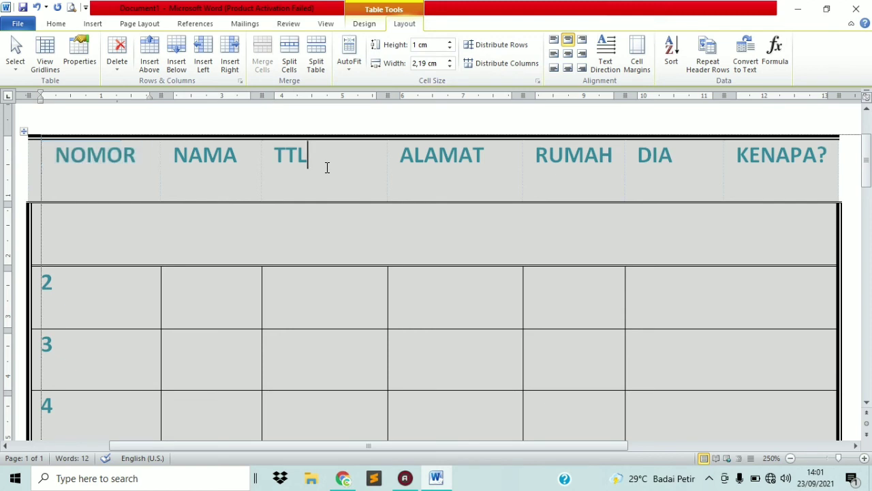
{"action": "left_click", "coordinate": [568, 40]}
{"action": "left_click", "coordinate": [582, 41]}
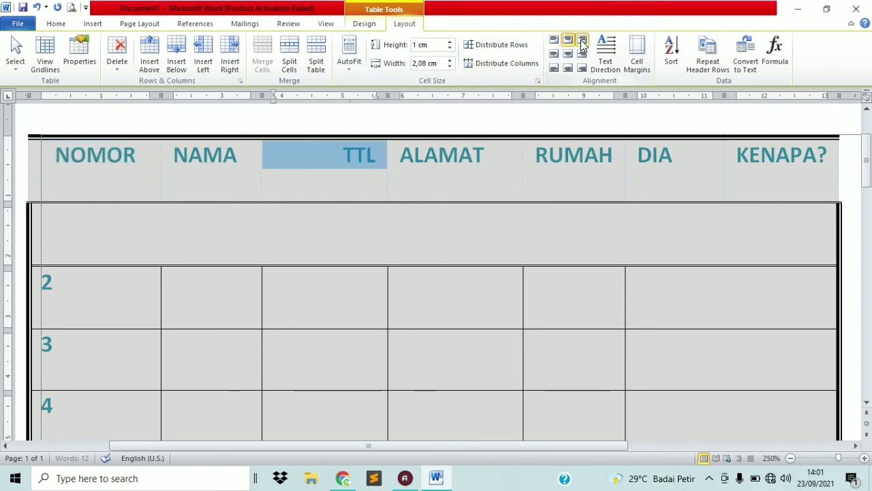
{"action": "left_click", "coordinate": [580, 53]}
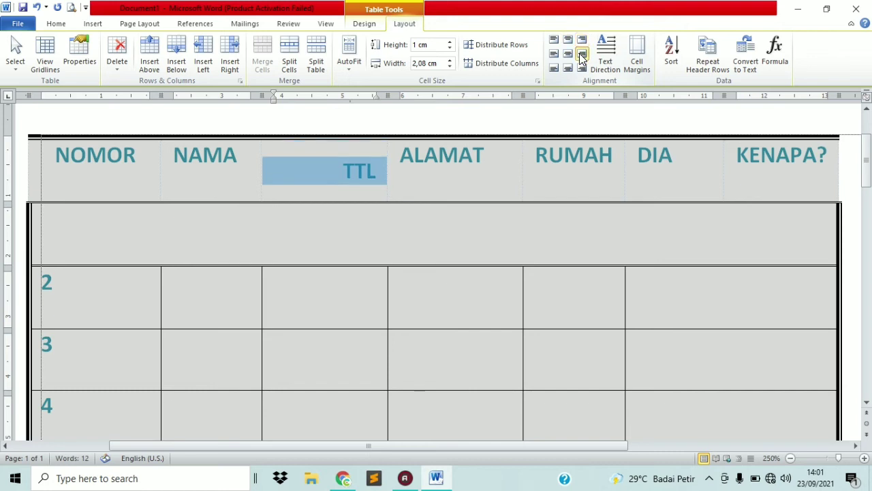
{"action": "left_click", "coordinate": [569, 53]}
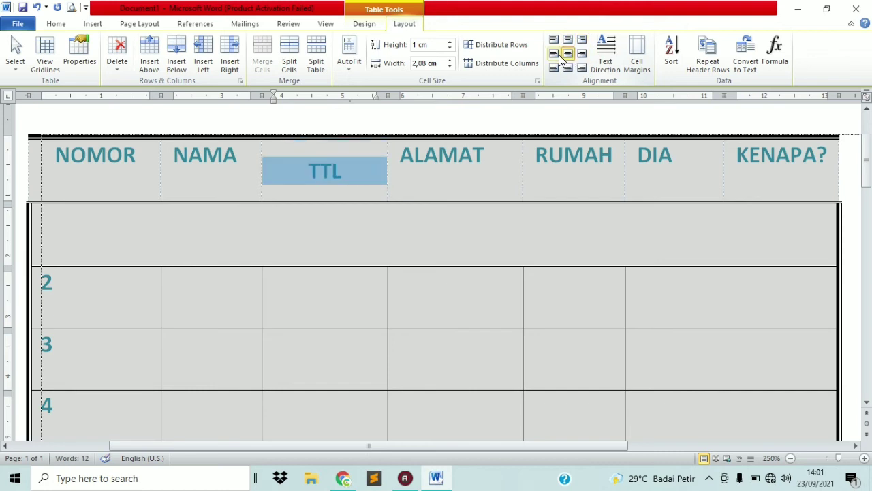
{"action": "left_click", "coordinate": [553, 54]}
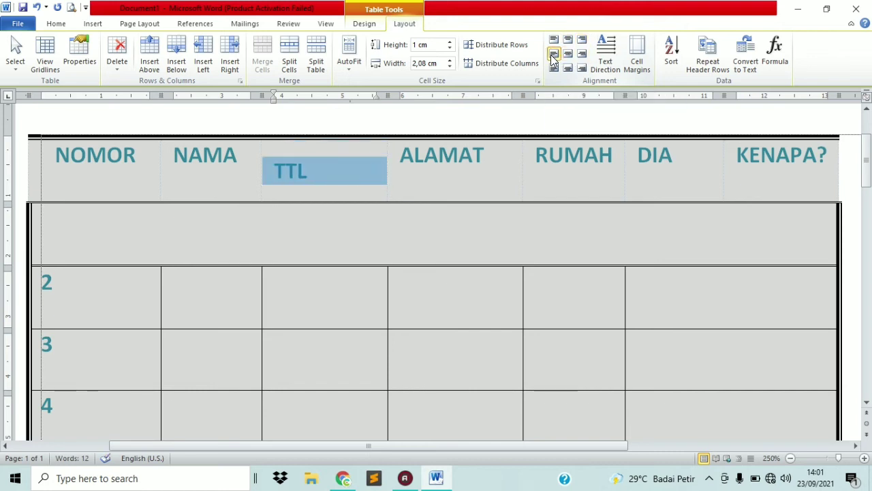
Try bottom left, bottom center and bottom right alignment on the TTL header cell, and set it to center.
{"action": "left_click", "coordinate": [553, 69]}
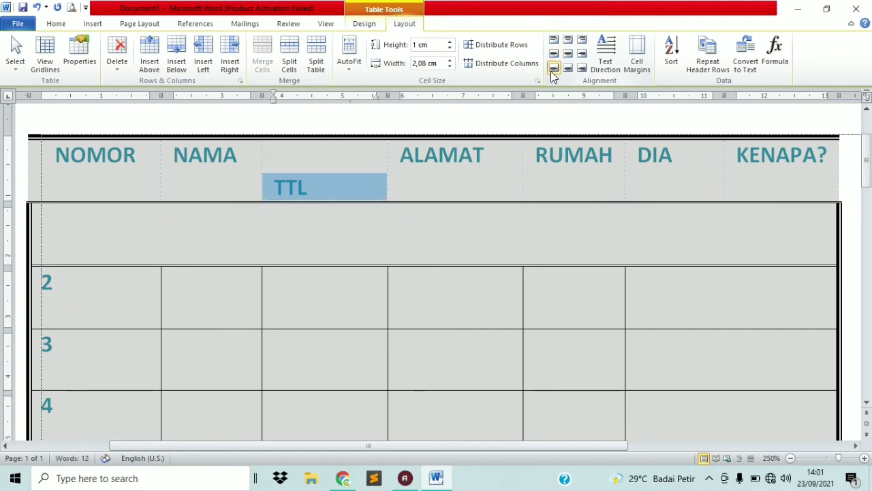
{"action": "left_click", "coordinate": [568, 69]}
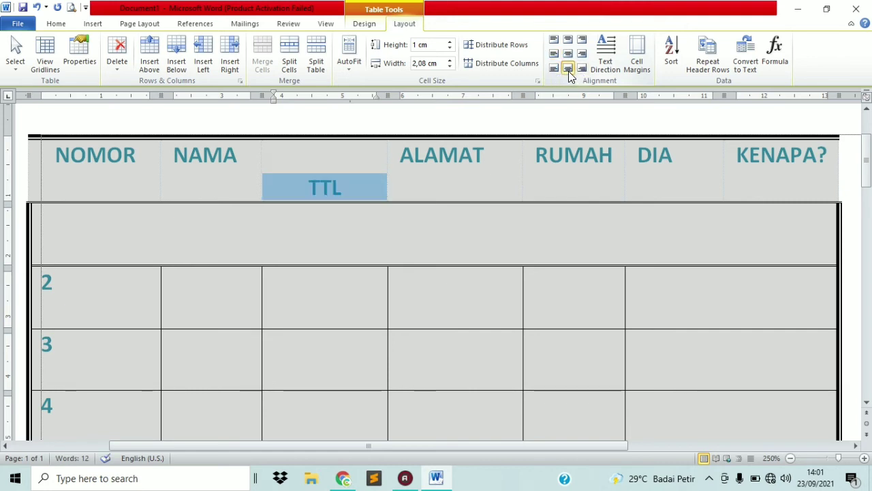
{"action": "left_click", "coordinate": [583, 70]}
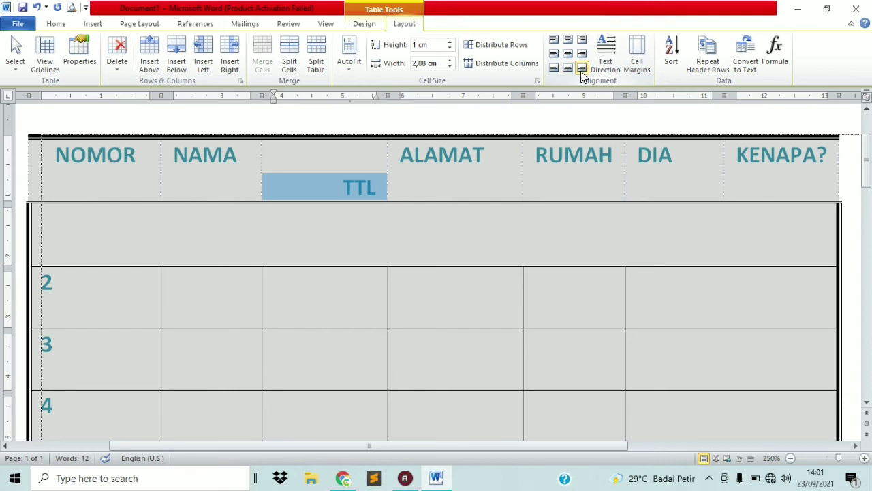
{"action": "left_click", "coordinate": [568, 54]}
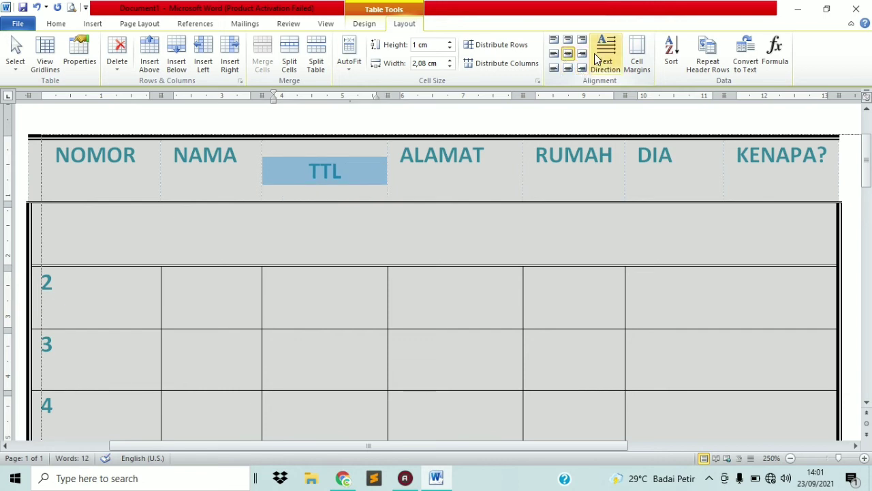
Cycle the TTL header cell's text direction through both vertical orientations and return it to horizontal.
{"action": "left_click", "coordinate": [599, 55]}
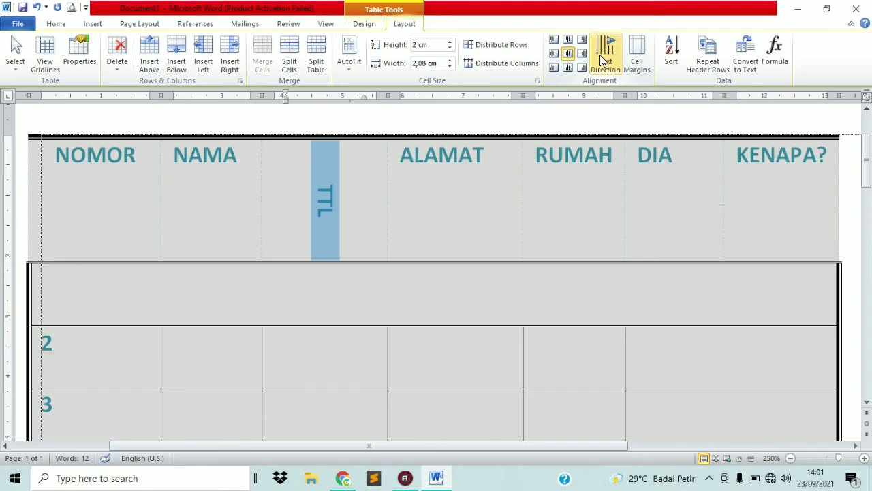
{"action": "left_click", "coordinate": [600, 55]}
{"action": "left_click", "coordinate": [600, 55]}
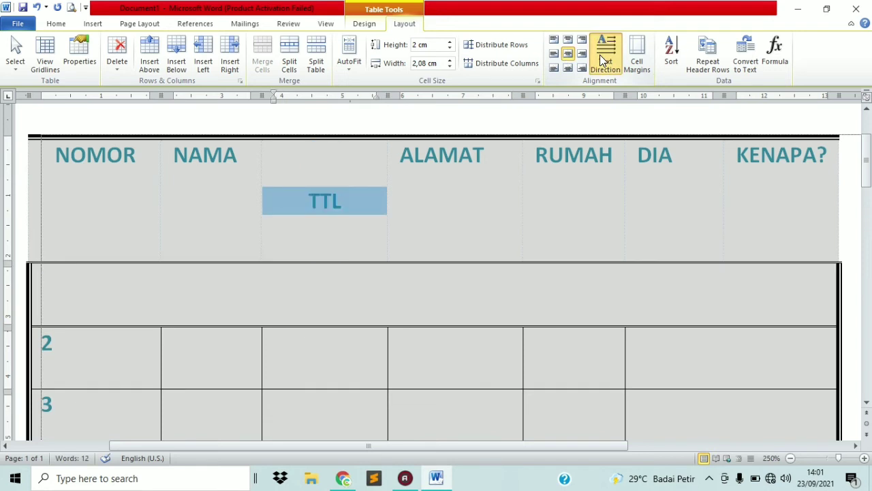
{"action": "left_click", "coordinate": [600, 54]}
{"action": "left_click", "coordinate": [599, 55]}
{"action": "left_click", "coordinate": [599, 54]}
{"action": "left_click", "coordinate": [600, 55]}
{"action": "left_click", "coordinate": [600, 55]}
{"action": "left_click", "coordinate": [599, 54]}
{"action": "left_click", "coordinate": [600, 55]}
{"action": "left_click", "coordinate": [600, 54]}
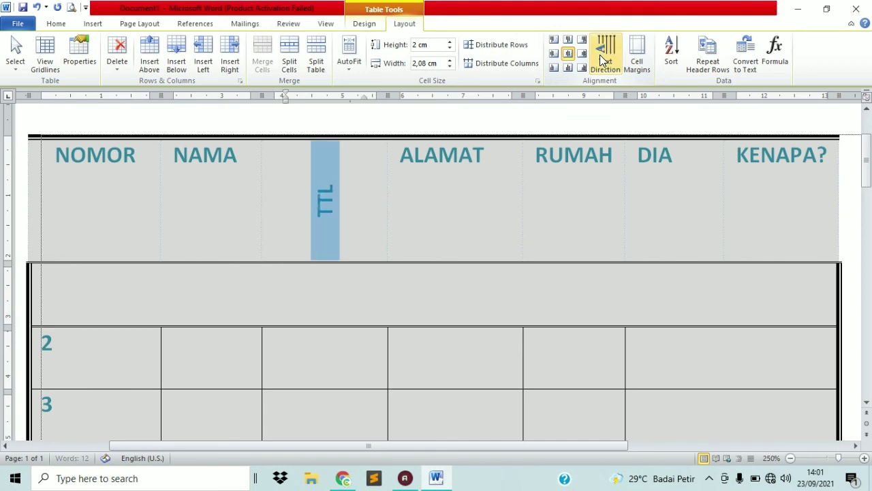
{"action": "left_click", "coordinate": [600, 55]}
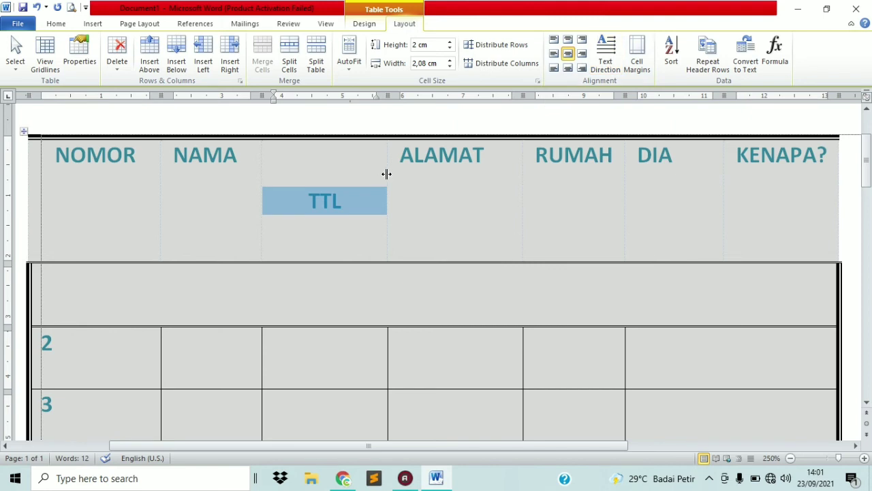
View the table's default cell margin options without changing them, and open the choices for inserting a table.
{"action": "left_click", "coordinate": [648, 68]}
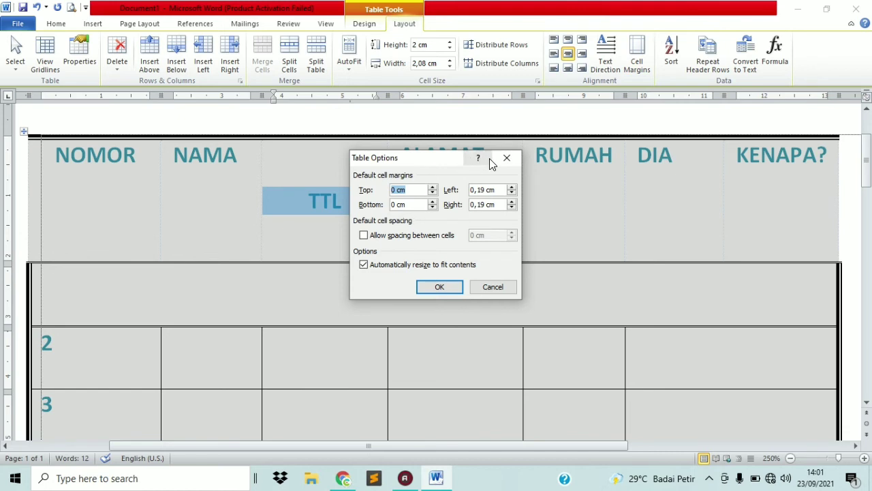
{"action": "left_click", "coordinate": [507, 157]}
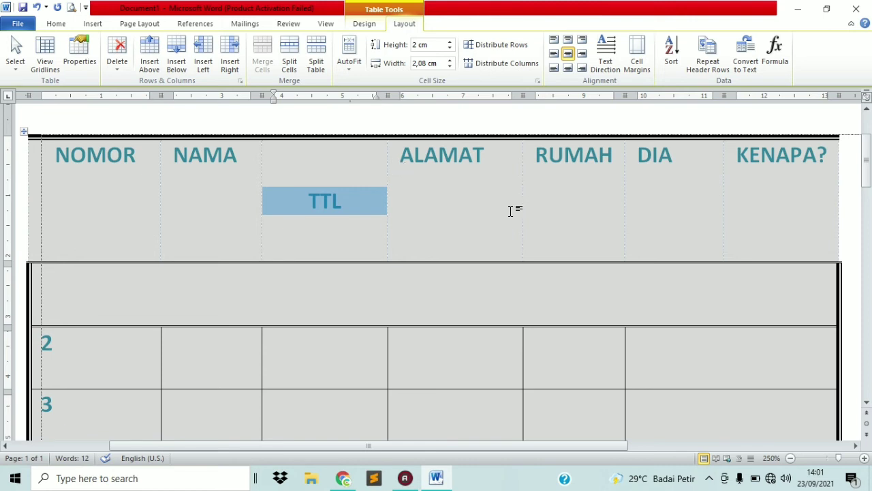
{"action": "left_click", "coordinate": [94, 25]}
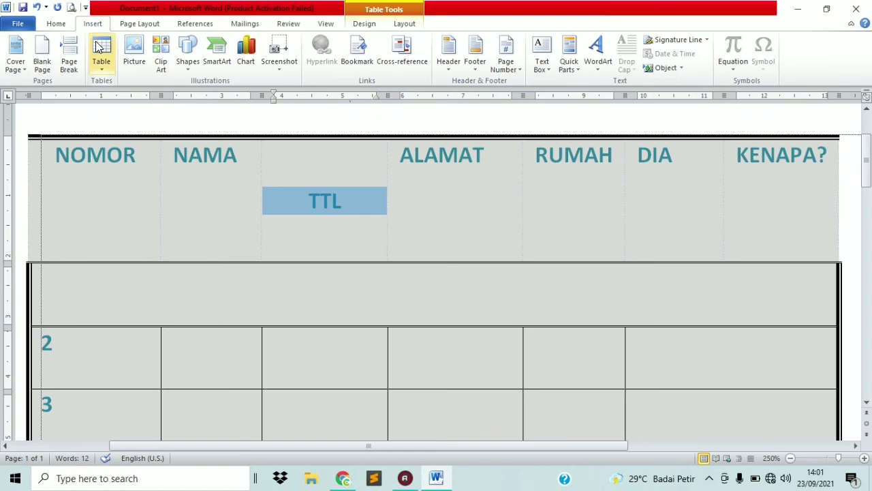
{"action": "left_click", "coordinate": [101, 55]}
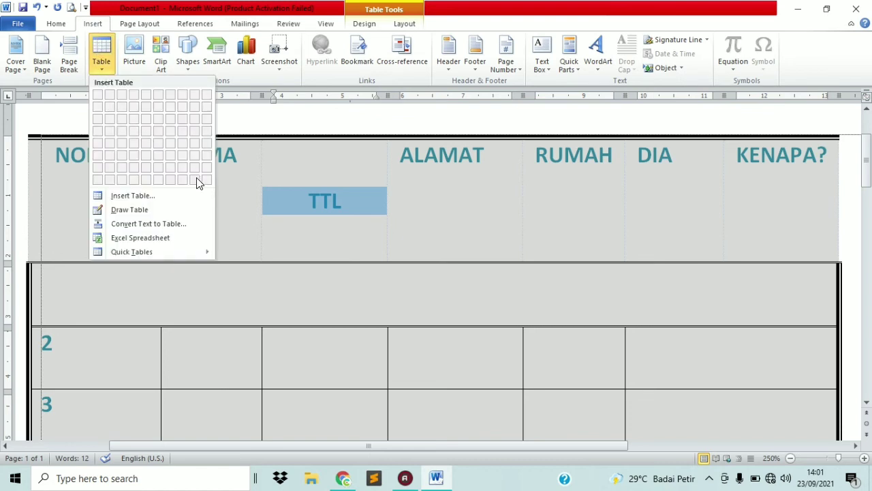
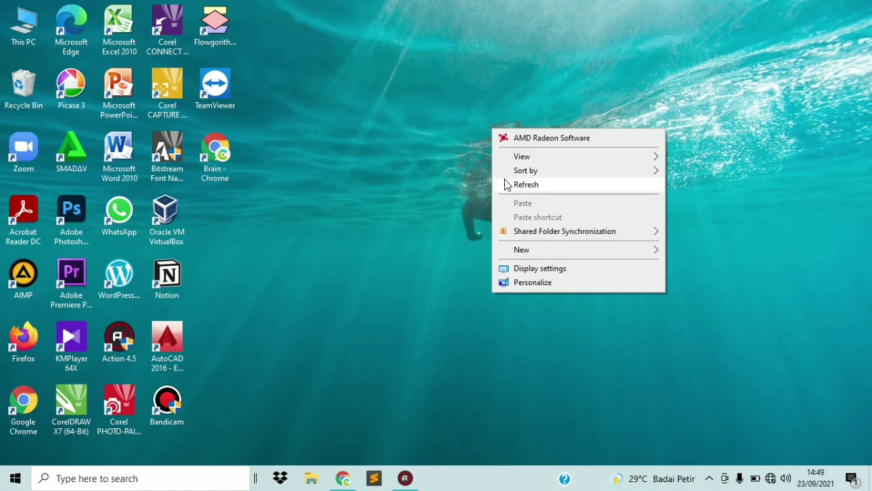
Start Microsoft Word 2010 with a blank document and dismiss the activation wizard.
{"action": "left_click", "coordinate": [507, 184]}
{"action": "double_click", "coordinate": [132, 162]}
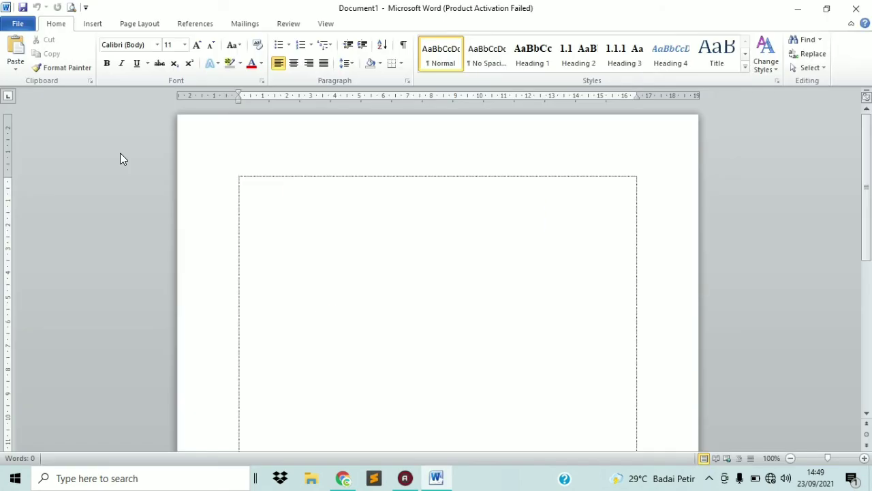
{"action": "left_click", "coordinate": [94, 26]}
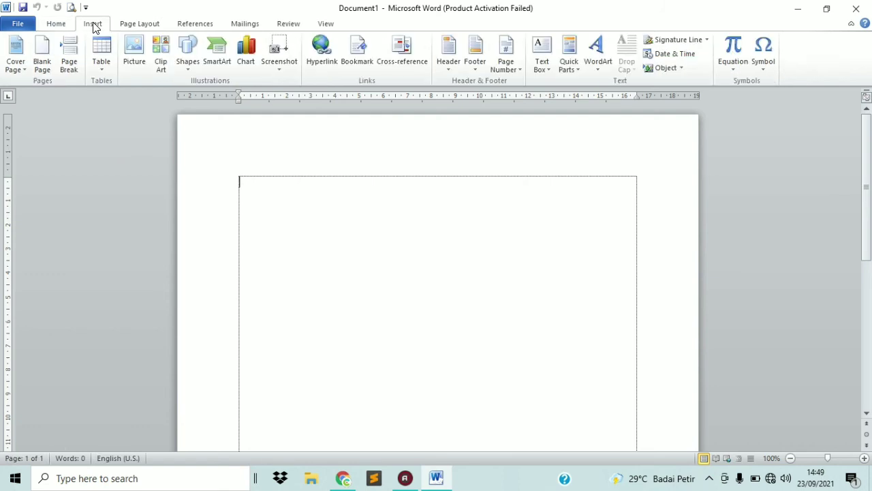
{"action": "left_click", "coordinate": [101, 46]}
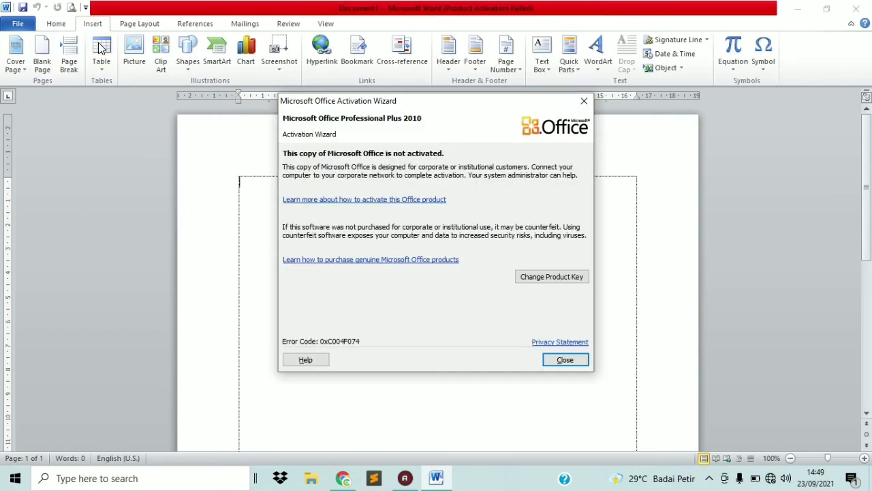
{"action": "left_click", "coordinate": [562, 361]}
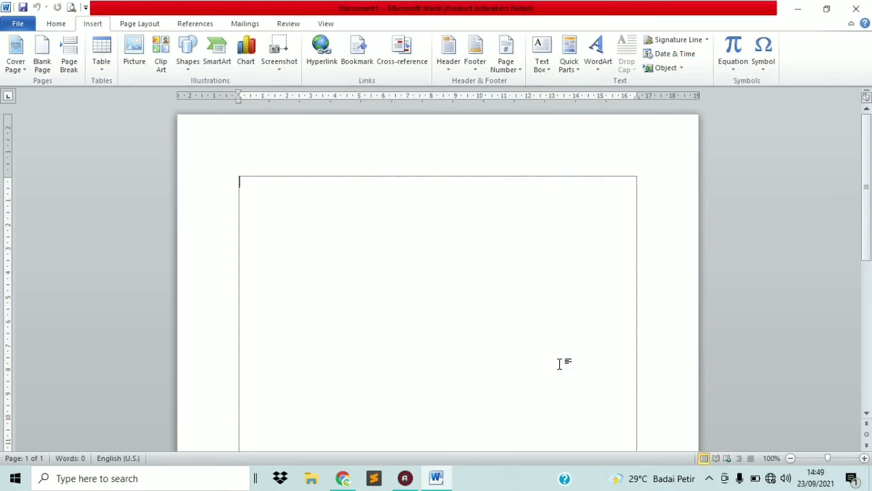
Insert a table with 5 columns and 20 rows, specifying its dimensions numerically.
{"action": "left_click", "coordinate": [101, 51]}
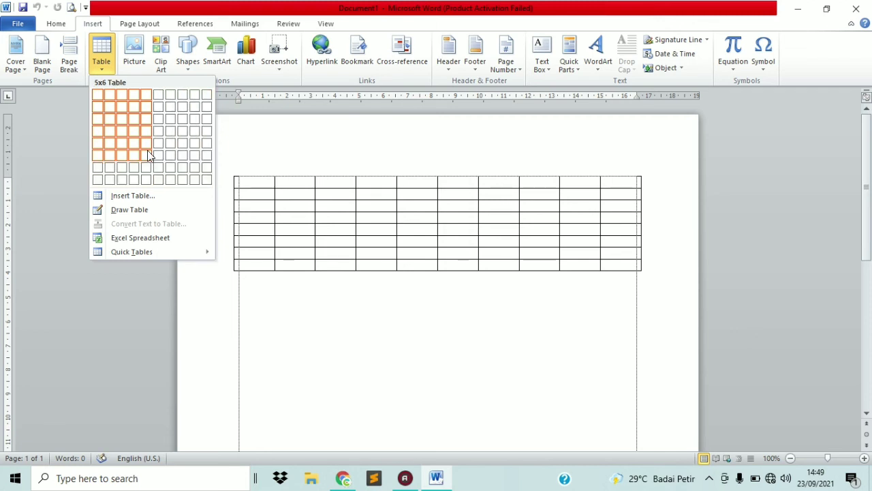
{"action": "left_click", "coordinate": [181, 199]}
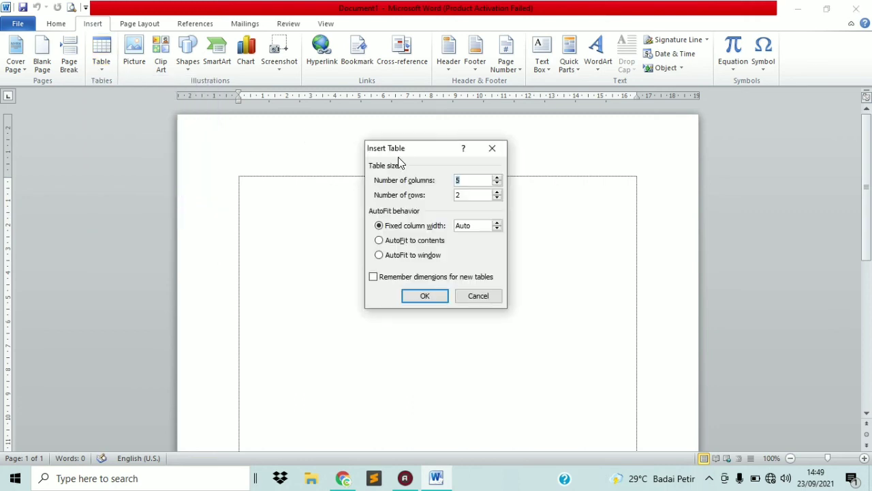
{"action": "left_click_drag", "start_coordinate": [398, 151], "coordinate": [409, 160]}
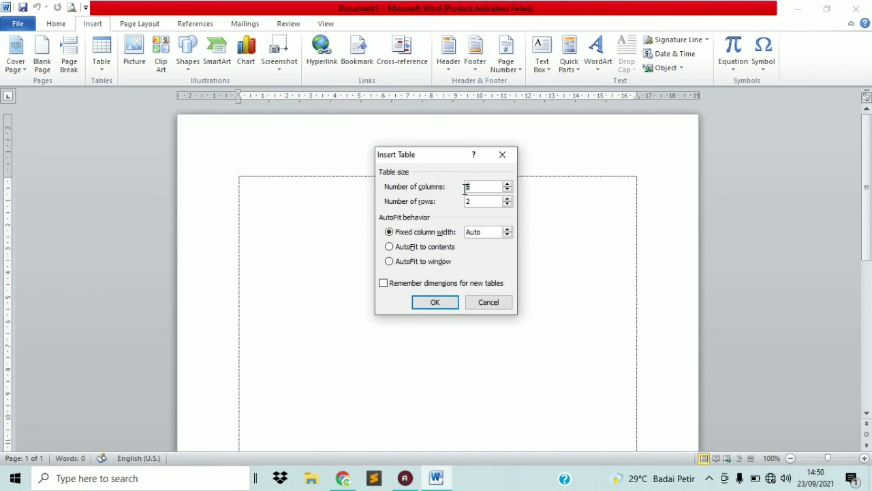
{"action": "type", "text": "1"}
{"action": "key", "text": "BackSpace"}
{"action": "type", "text": "5"}
{"action": "left_click", "coordinate": [472, 202]}
{"action": "type", "text": "2"}
{"action": "left_click", "coordinate": [447, 306]}
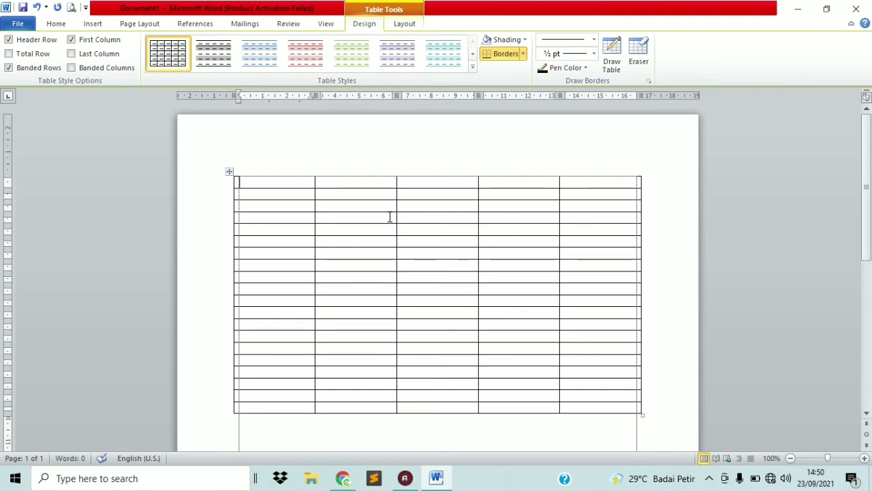
Draw several small tables freehand in the empty area below the 5-column table.
{"action": "left_click", "coordinate": [67, 26]}
{"action": "left_click", "coordinate": [89, 25]}
{"action": "left_click", "coordinate": [97, 47]}
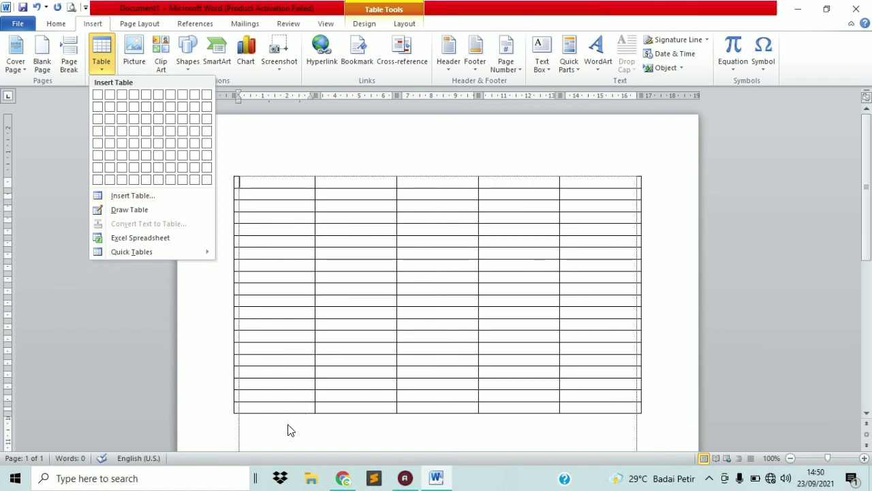
{"action": "left_click", "coordinate": [264, 431]}
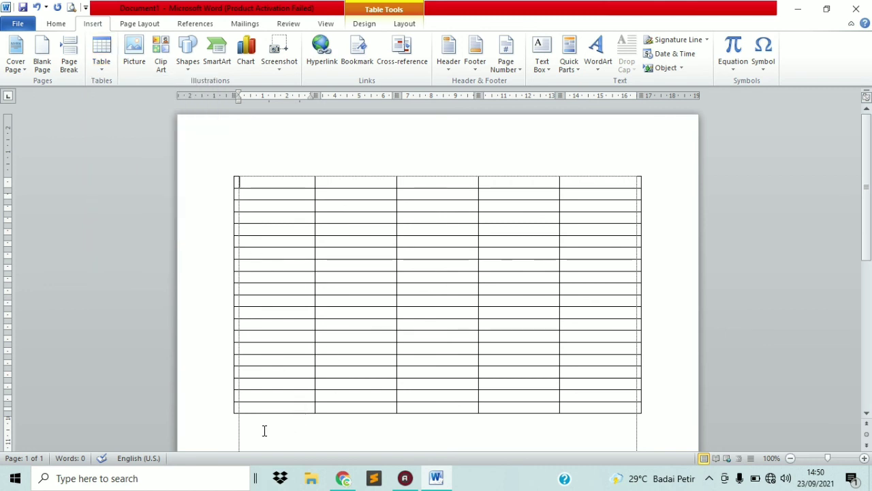
{"action": "left_click", "coordinate": [102, 65]}
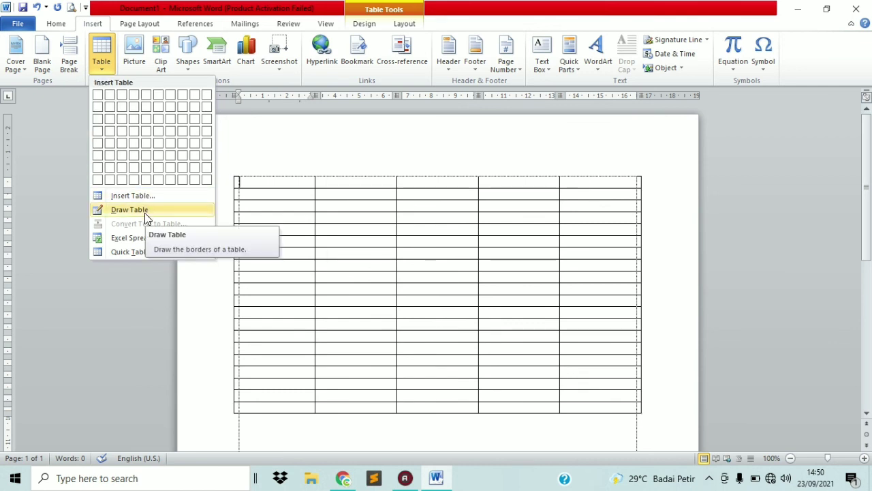
{"action": "left_click", "coordinate": [104, 209]}
{"action": "left_click_drag", "start_coordinate": [246, 431], "coordinate": [356, 448]}
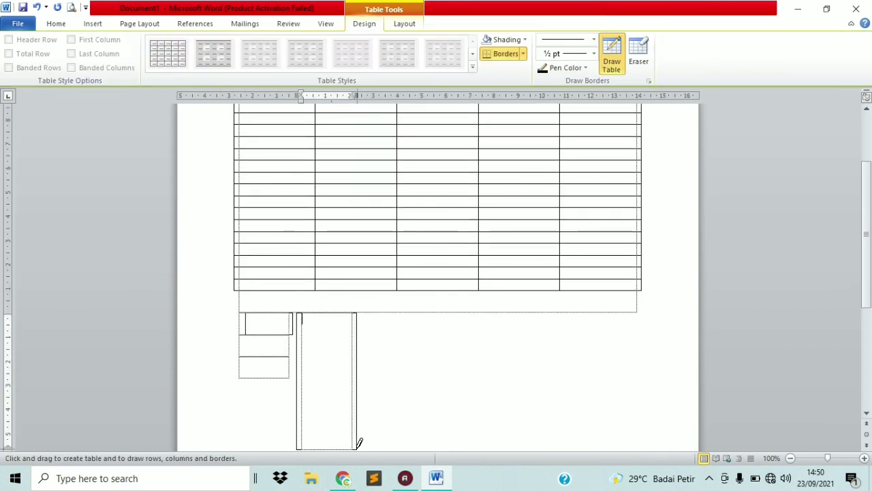
{"action": "mouse_move", "coordinate": [382, 327]}
{"action": "left_mouse_down"}
{"action": "mouse_move", "coordinate": [430, 357]}
{"action": "mouse_move", "coordinate": [513, 359]}
{"action": "mouse_move", "coordinate": [540, 370]}
{"action": "left_mouse_up"}
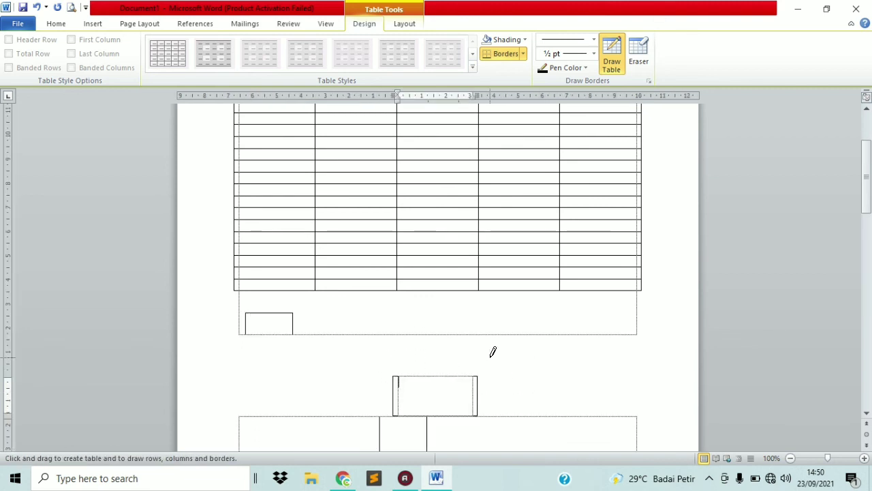
Undo the freehand-drawn tables below the 5-column table.
{"action": "key", "text": "ctrl+z"}
{"action": "key", "text": "ctrl+z"}
{"action": "key", "text": "ctrl+z"}
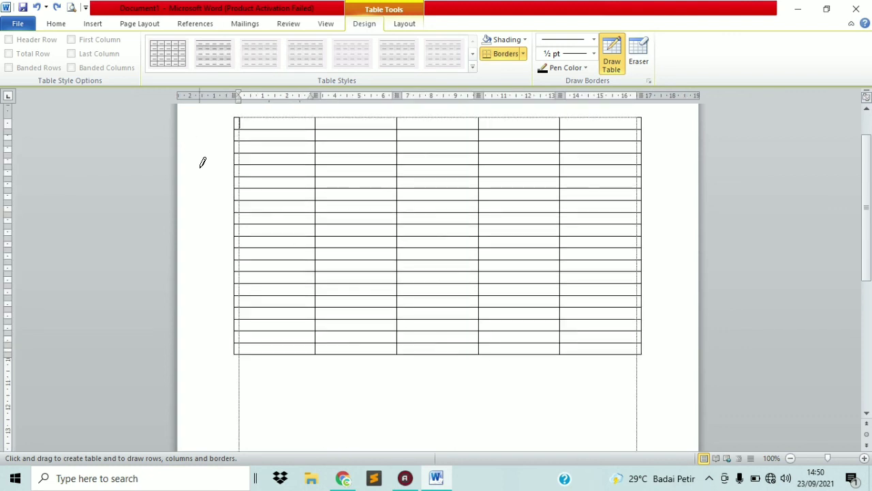
Leave table drawing, insert an Excel spreadsheet below the 5-column table and select its cell C5.
{"action": "left_click", "coordinate": [89, 24]}
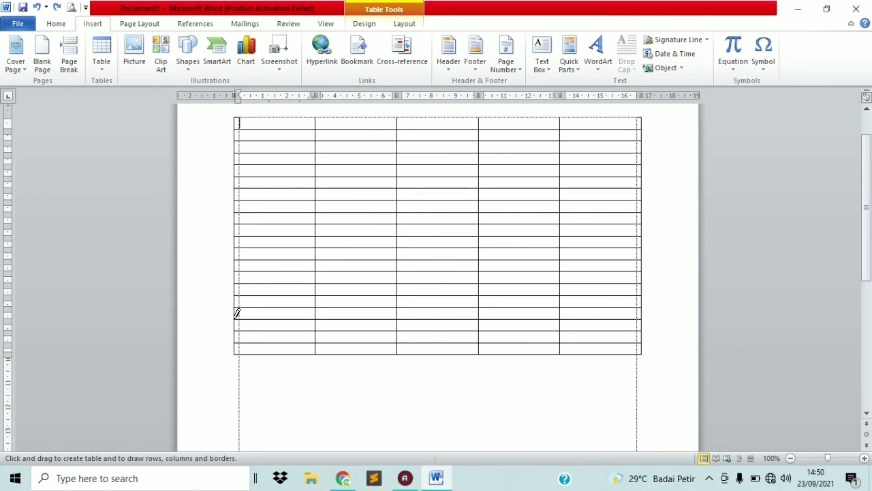
{"action": "left_click", "coordinate": [101, 60]}
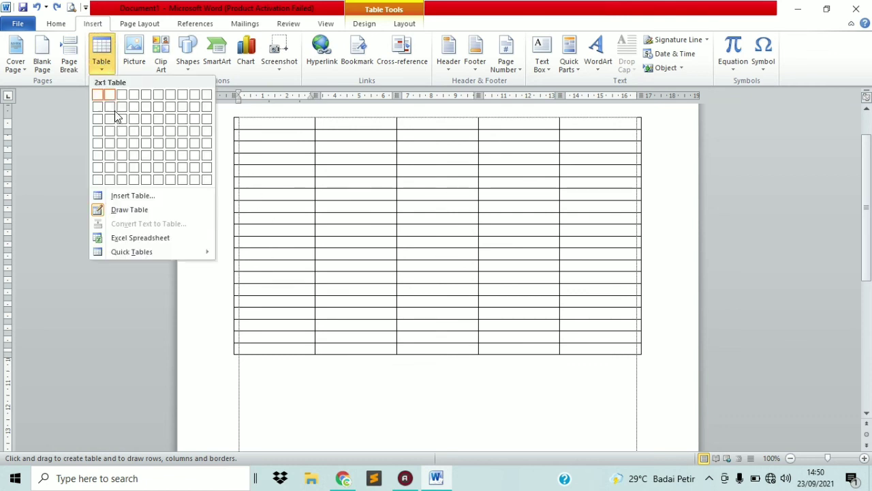
{"action": "key", "text": "Escape"}
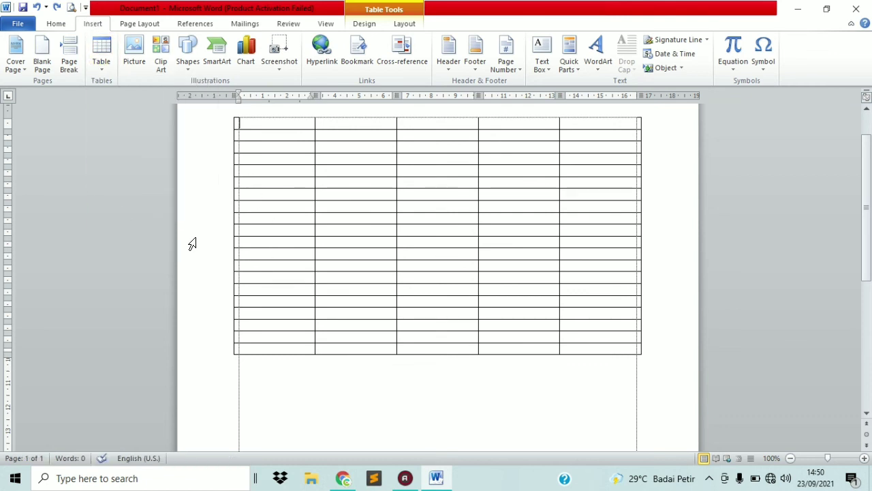
{"action": "left_click", "coordinate": [288, 391]}
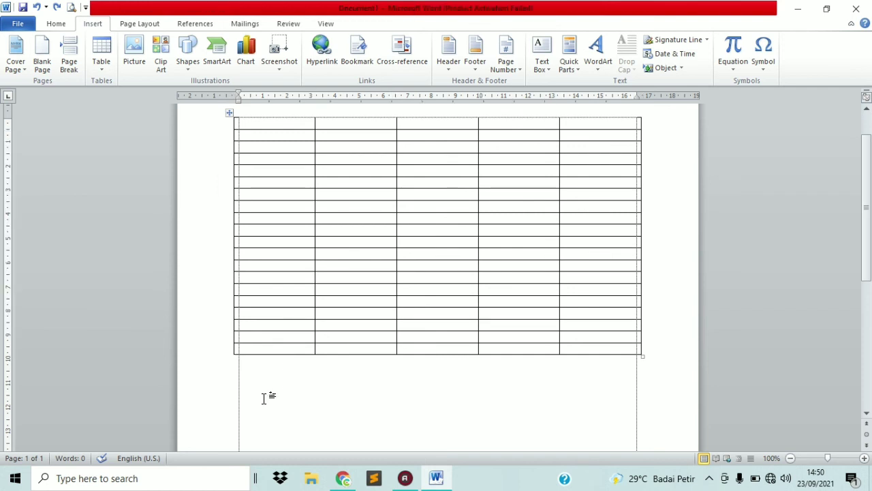
{"action": "left_click", "coordinate": [108, 48]}
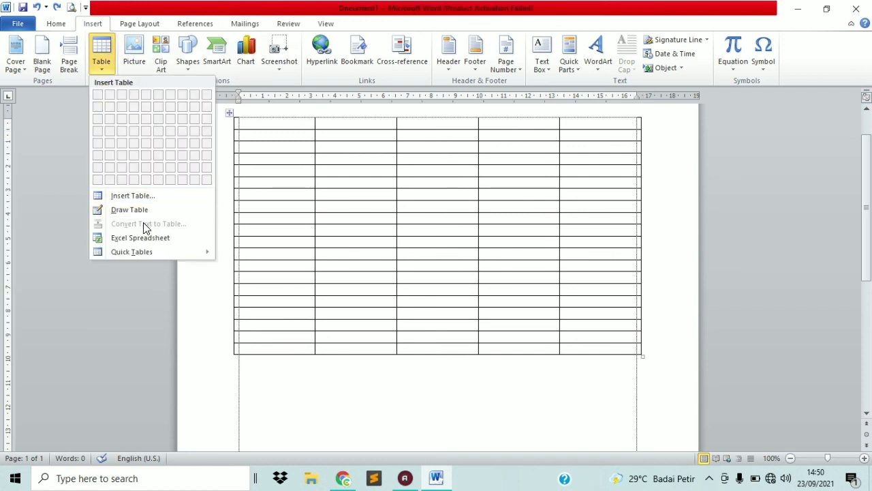
{"action": "mouse_move", "coordinate": [138, 252]}
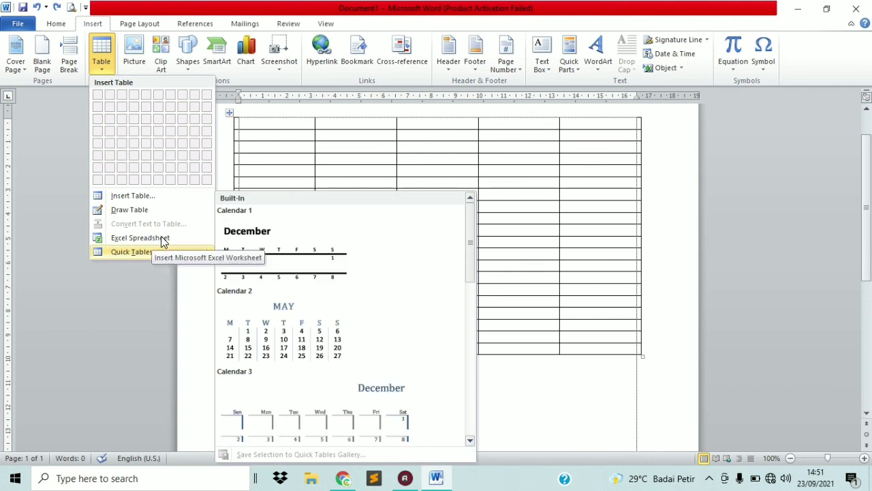
{"action": "left_click", "coordinate": [197, 239]}
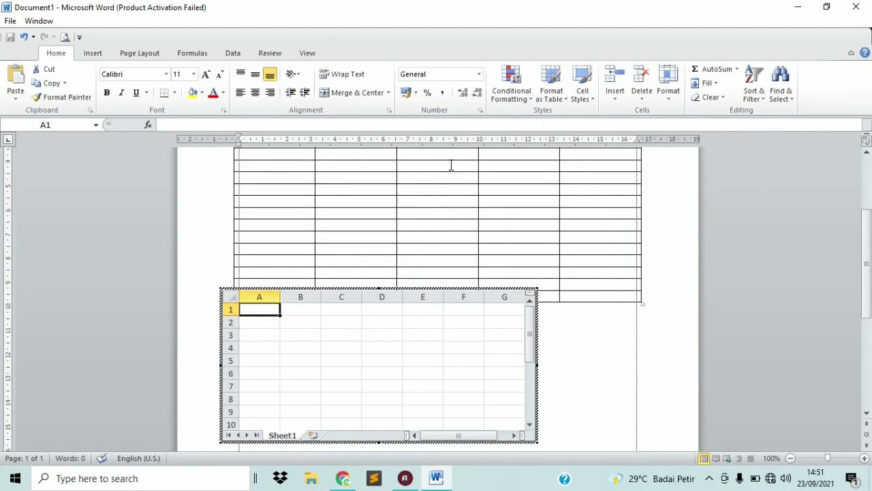
{"action": "left_click", "coordinate": [339, 364]}
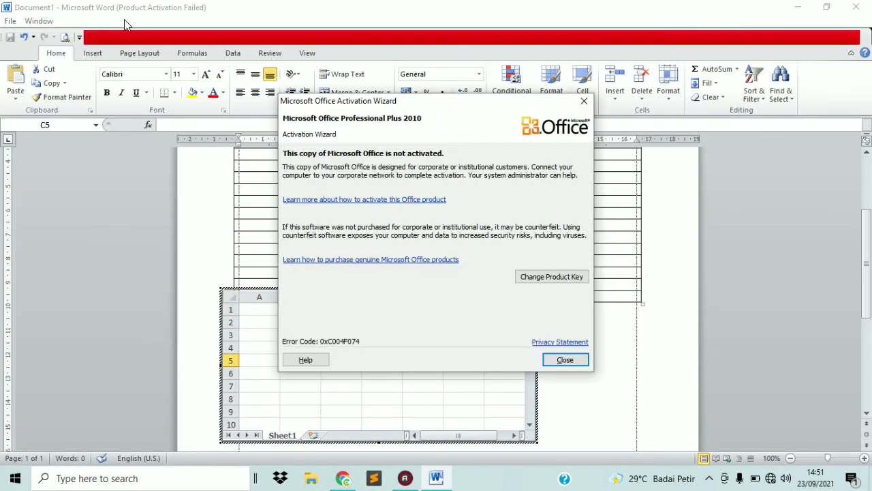
Examine the page layout, insertion and formatting commands available for the embedded Excel spreadsheet, selecting its cells A1 and G9.
{"action": "left_click", "coordinate": [583, 101]}
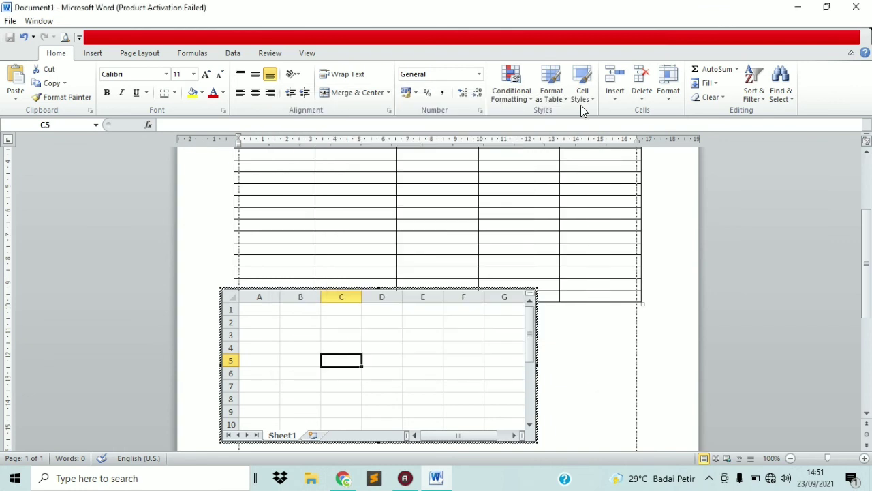
{"action": "left_click", "coordinate": [95, 57]}
{"action": "left_click", "coordinate": [123, 59]}
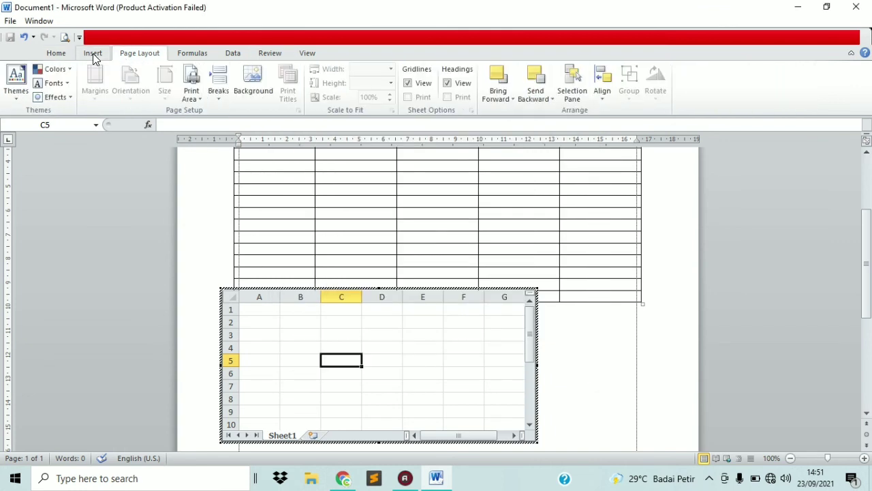
{"action": "left_click", "coordinate": [93, 59]}
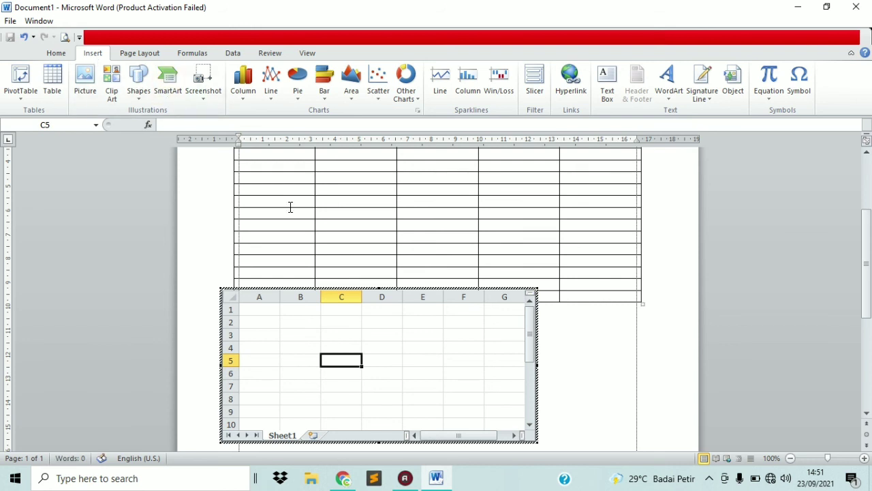
{"action": "left_click", "coordinate": [416, 366]}
{"action": "left_click", "coordinate": [263, 308]}
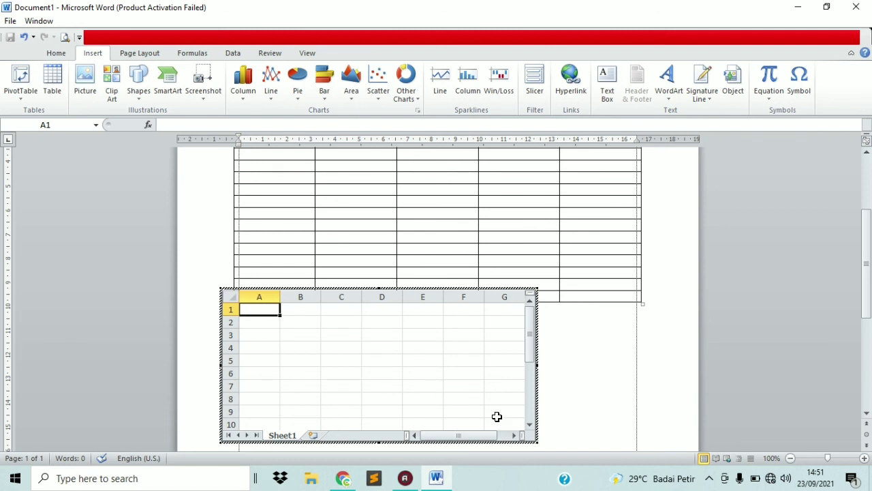
{"action": "left_click", "coordinate": [497, 415]}
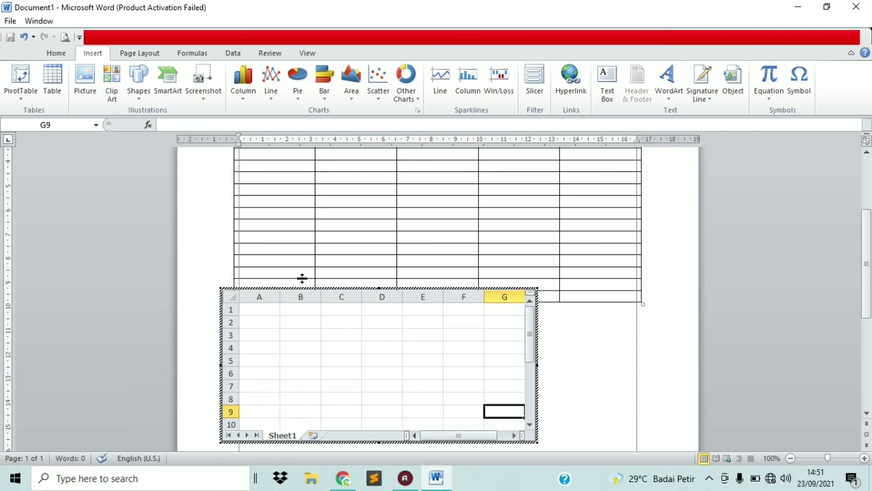
{"action": "left_click", "coordinate": [59, 53]}
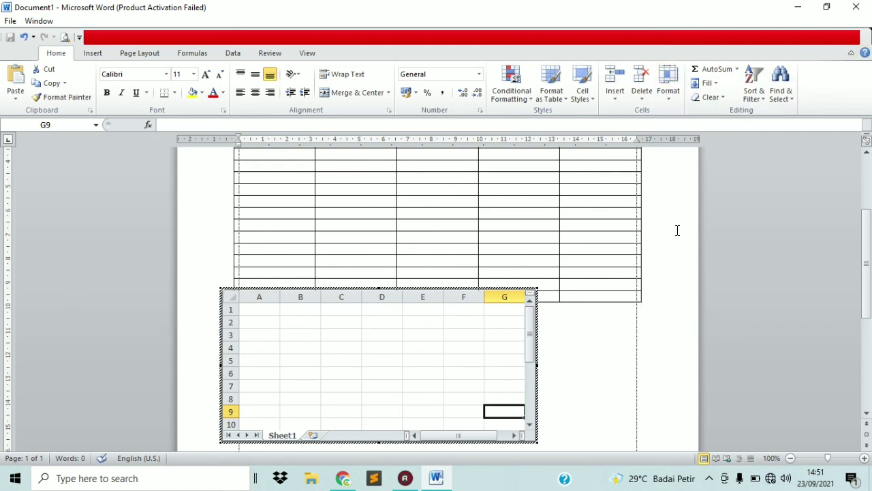
Leave the embedded spreadsheet, reopen it briefly for editing, and delete it from below the 5-column table.
{"action": "left_click", "coordinate": [655, 244]}
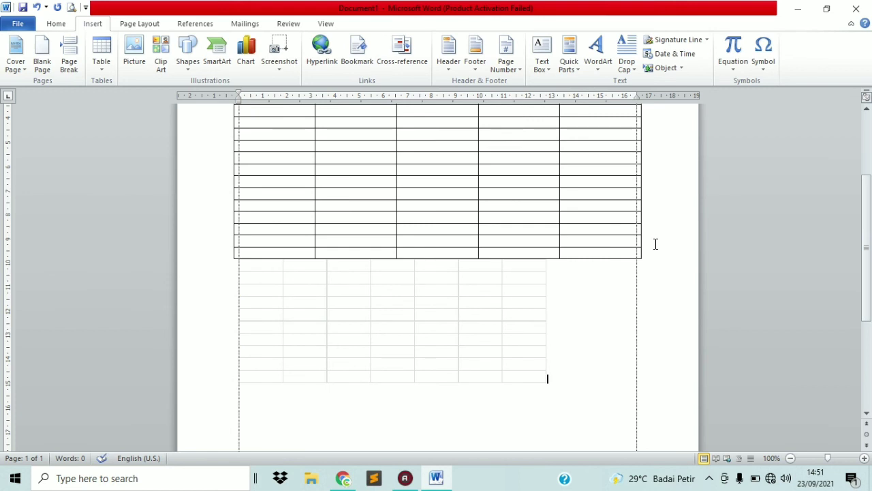
{"action": "left_click", "coordinate": [421, 341]}
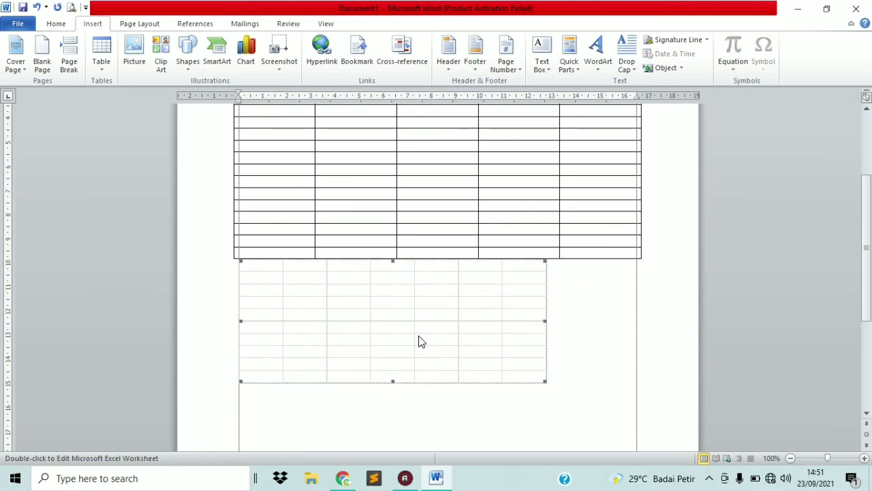
{"action": "double_click", "coordinate": [511, 376]}
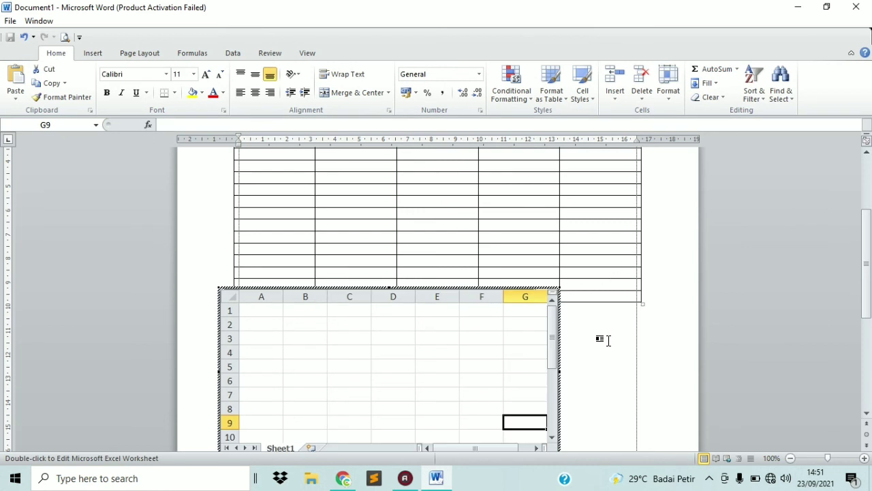
{"action": "left_click", "coordinate": [607, 342]}
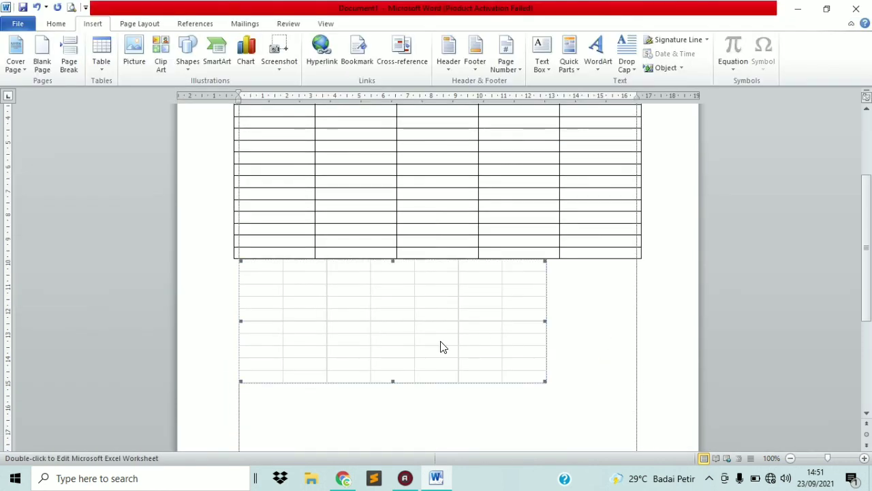
{"action": "key", "text": "Delete"}
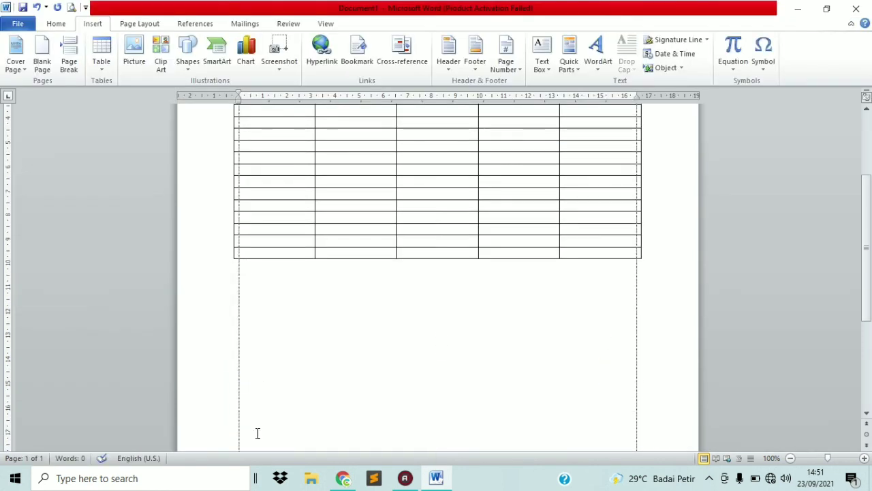
Browse the built-in Quick Tables designs from the calendars to the tabular list, and leave without inserting one.
{"action": "left_click", "coordinate": [101, 63]}
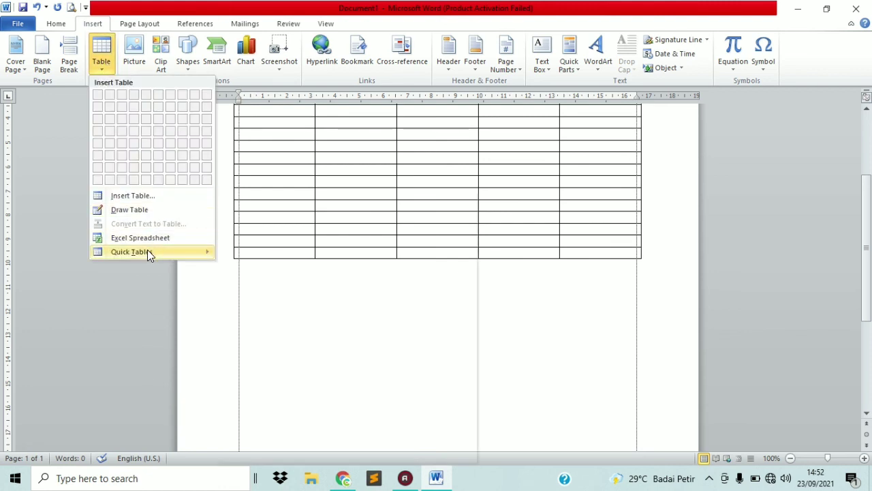
{"action": "mouse_move", "coordinate": [148, 252]}
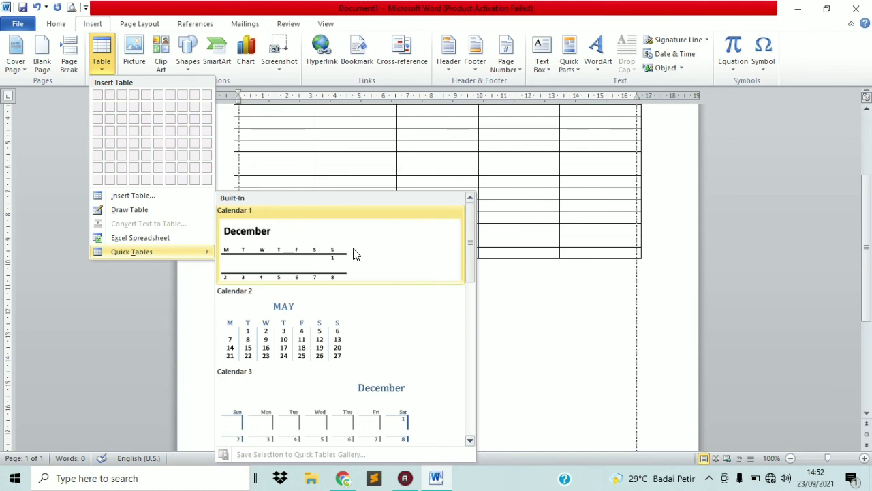
{"action": "left_click_drag", "start_coordinate": [470, 233], "coordinate": [473, 355]}
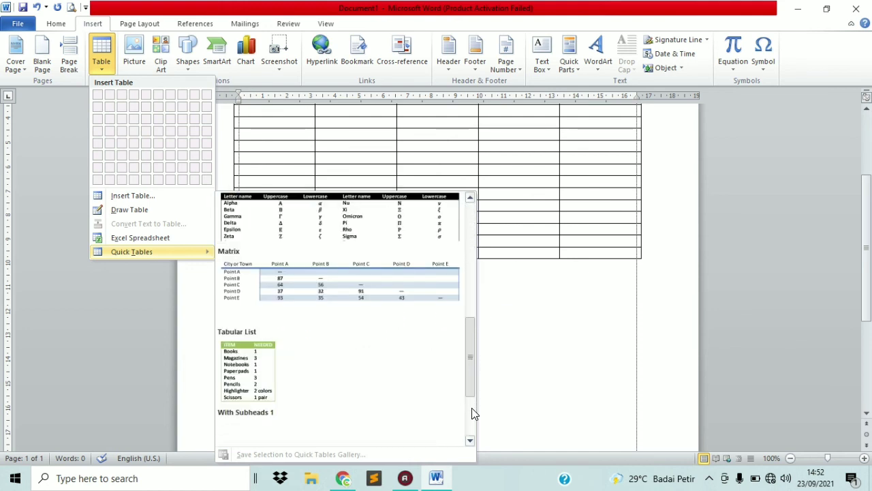
{"action": "left_click_drag", "start_coordinate": [472, 413], "coordinate": [459, 332]}
{"action": "left_click", "coordinate": [441, 186]}
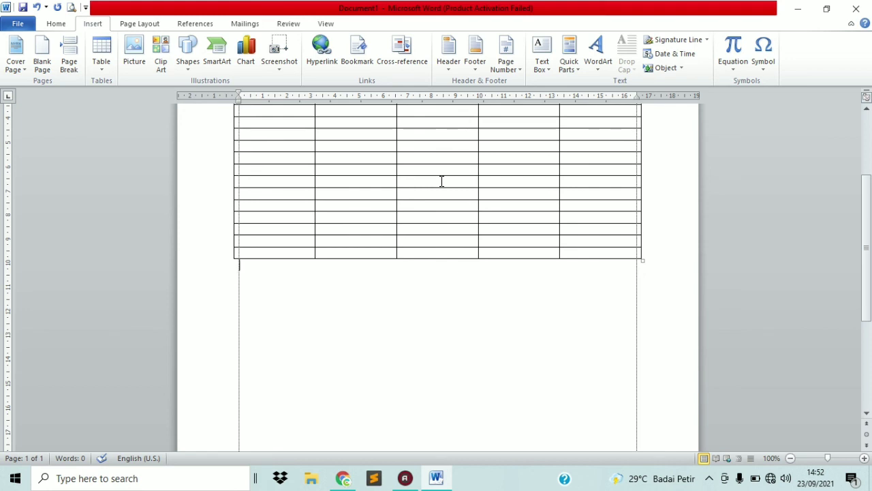
Place the cursor in a third-column cell of the 5-column table and examine the table design and layout options.
{"action": "left_click", "coordinate": [442, 180]}
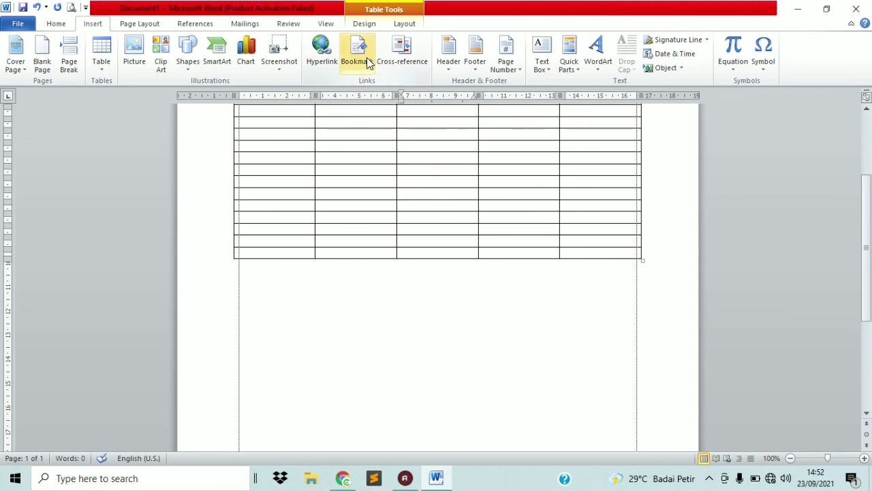
{"action": "left_click", "coordinate": [364, 24]}
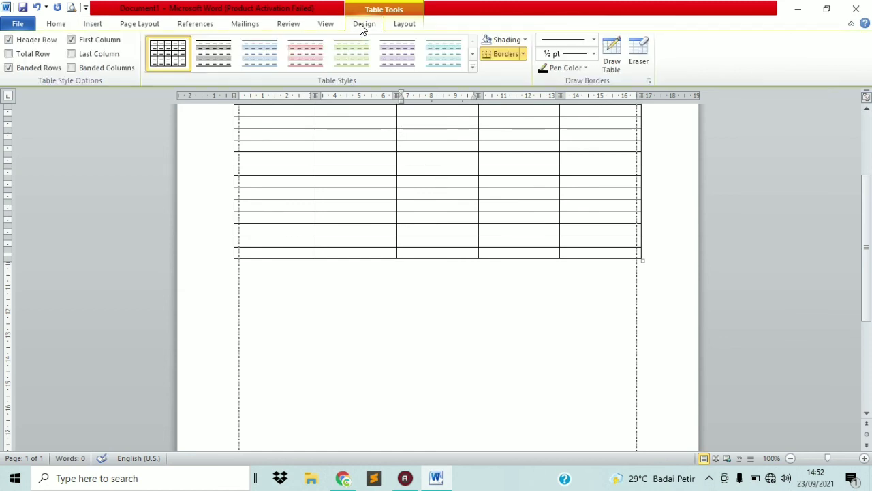
{"action": "left_click", "coordinate": [387, 25]}
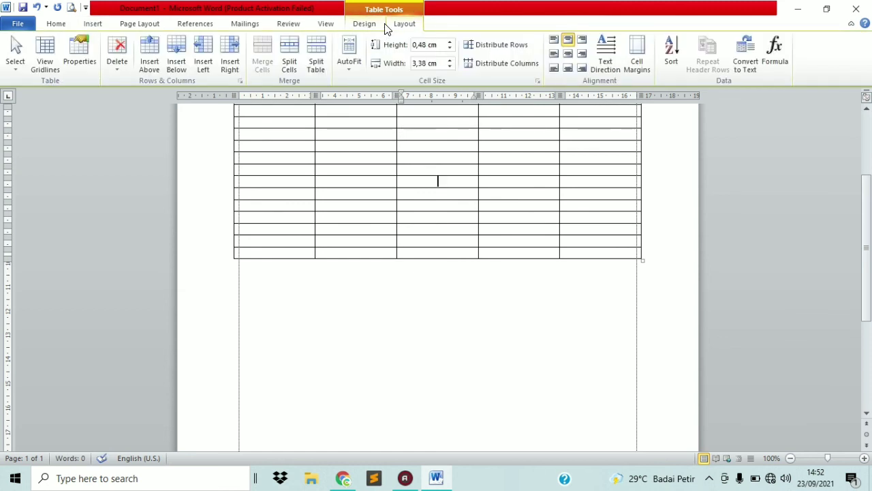